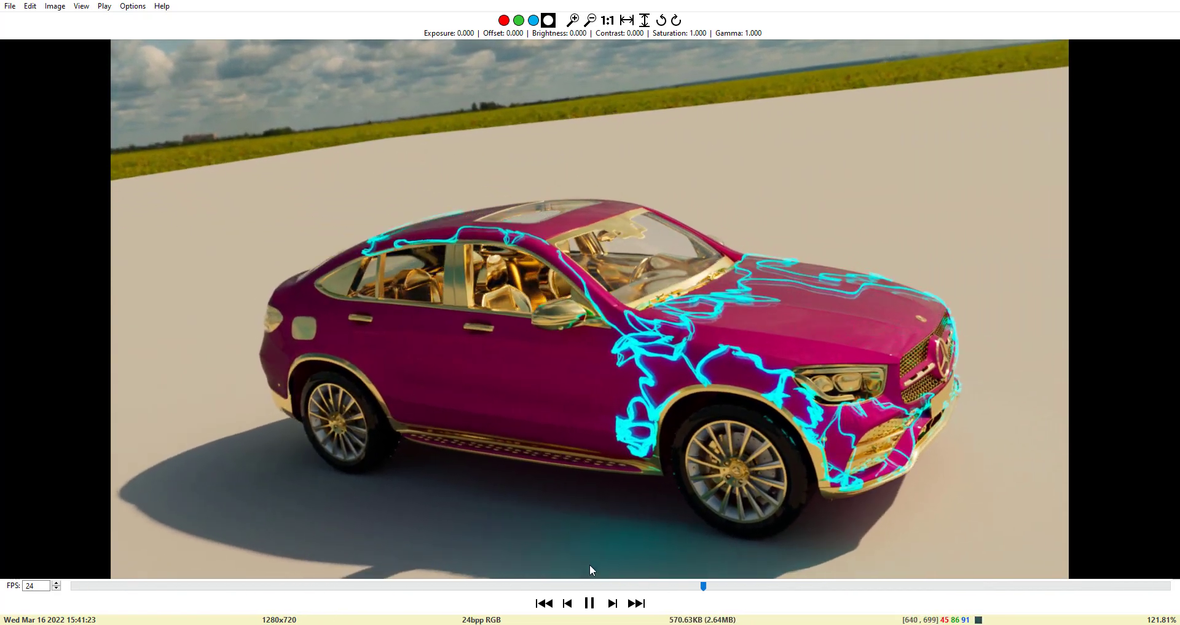
Play and pause the magenta and dark blue car render sequences to review the glowing lines spreading over the bodywork
left_click(589, 602)
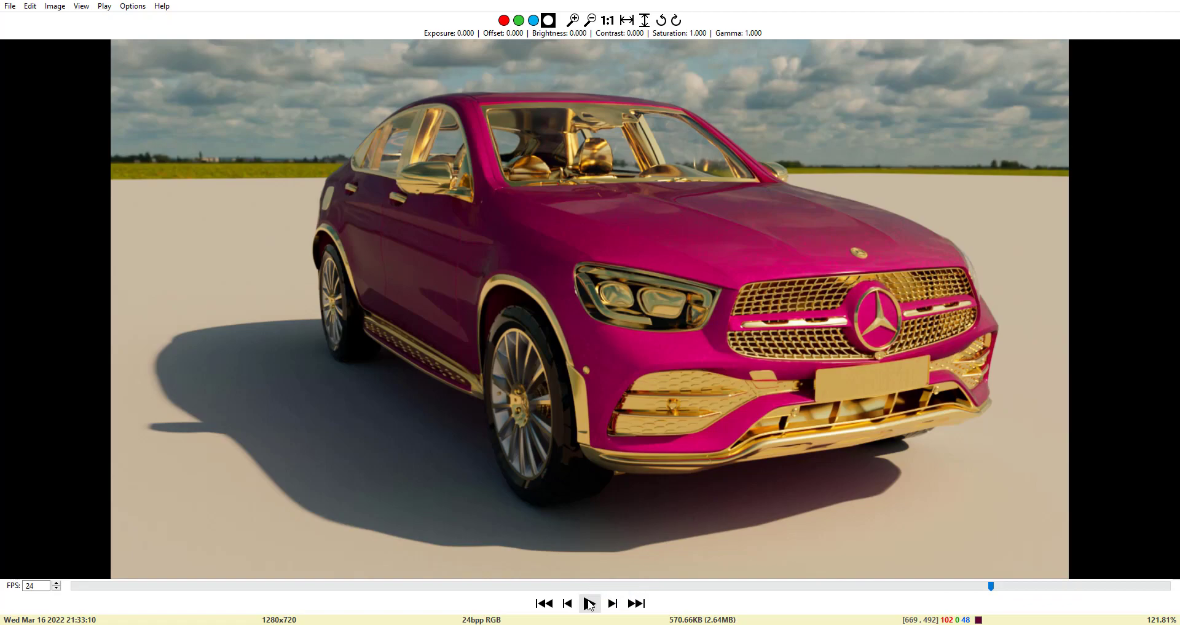
left_click(589, 602)
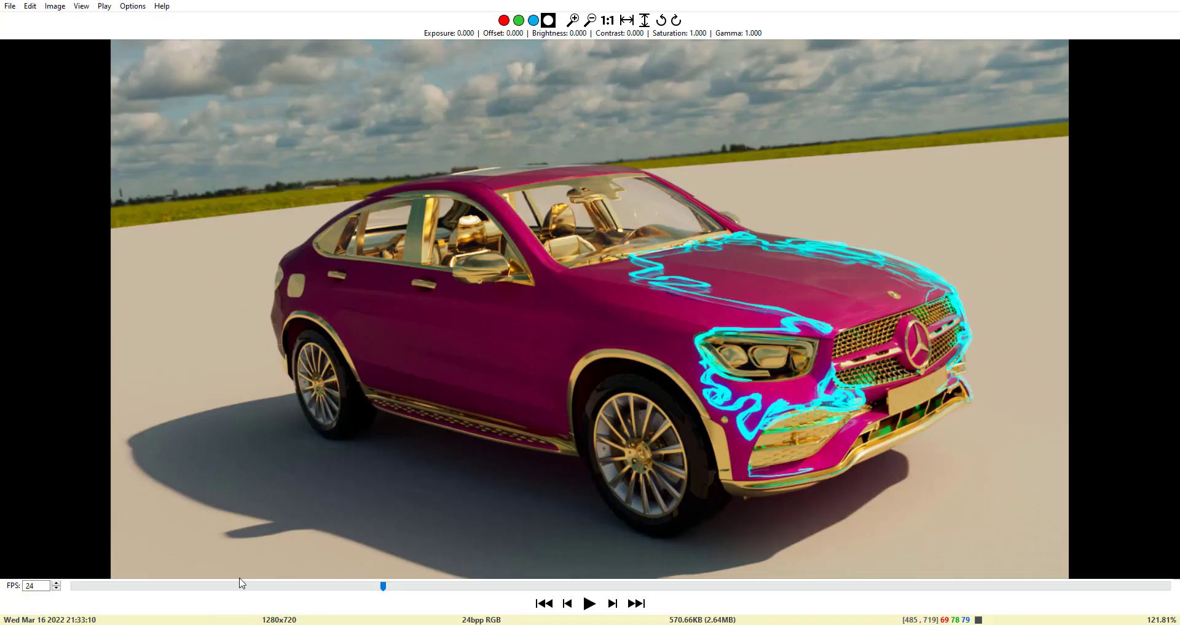
right_click(508, 403)
left_click(525, 419)
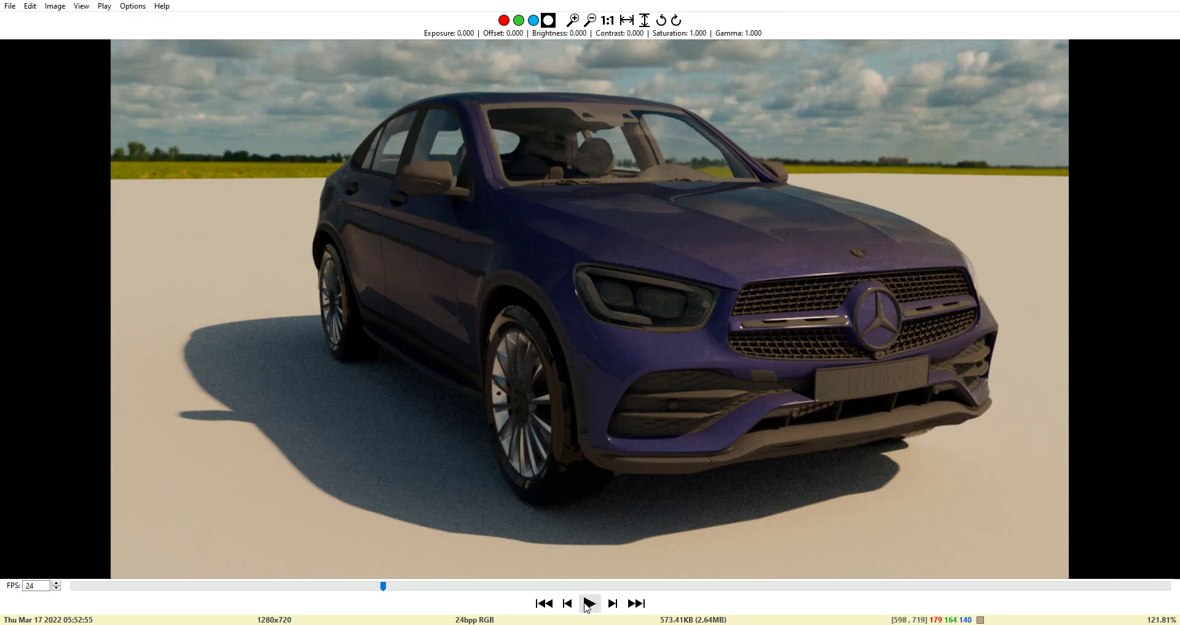
left_click(588, 604)
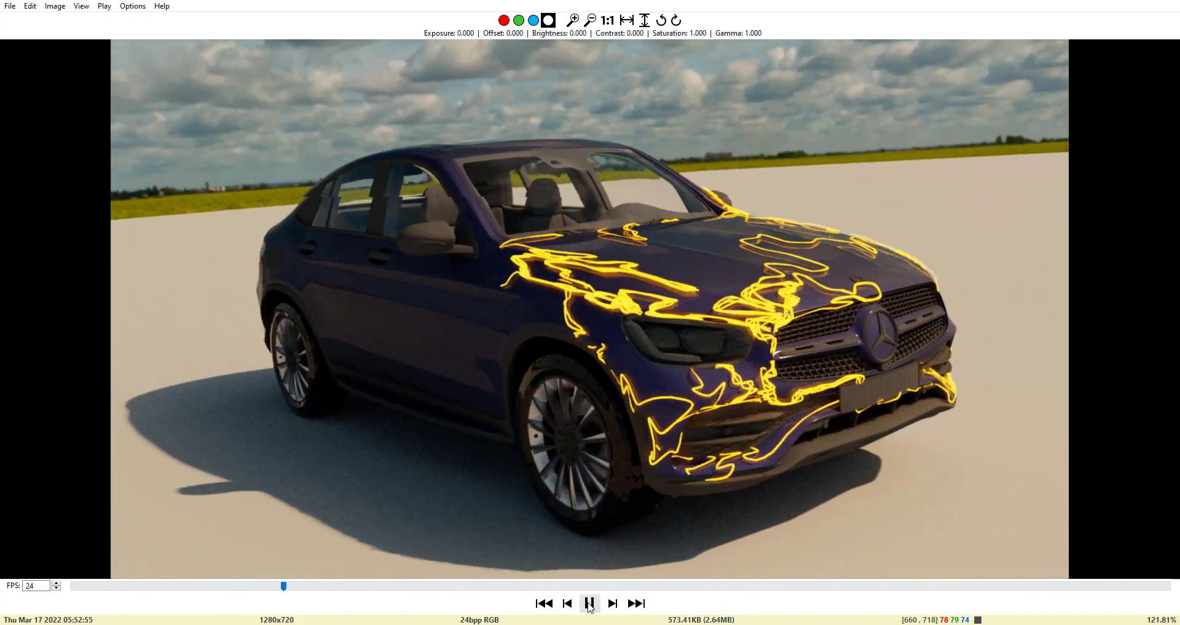
left_click(589, 603)
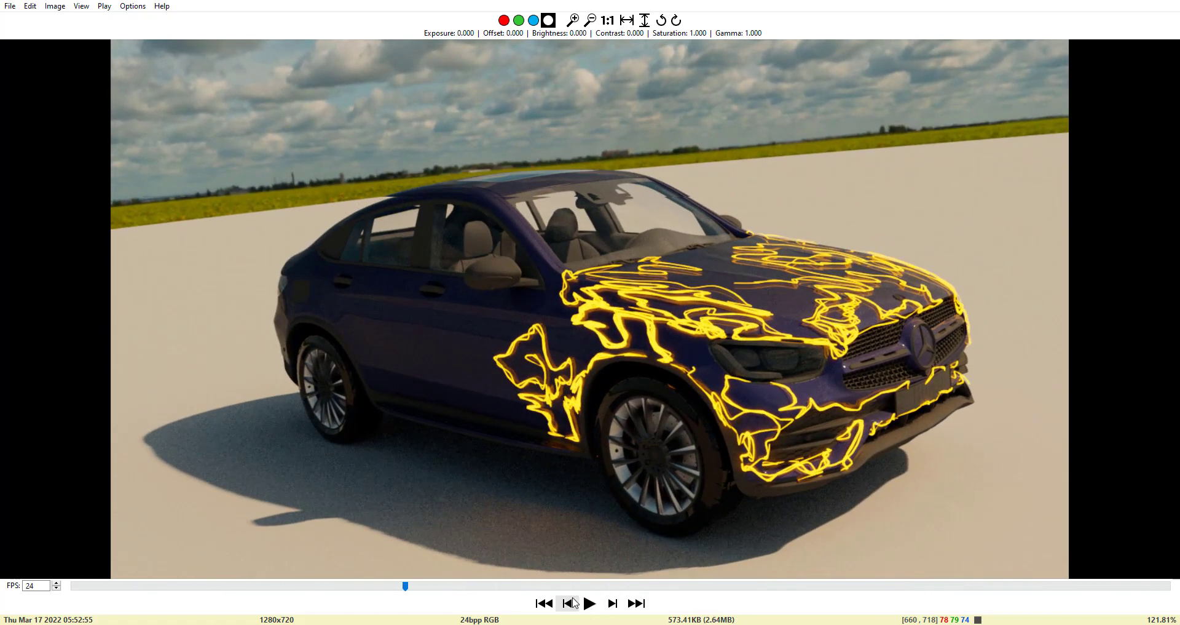
Switch to Houdini and bring up the obj level in both network editors
key("alt+Tab")
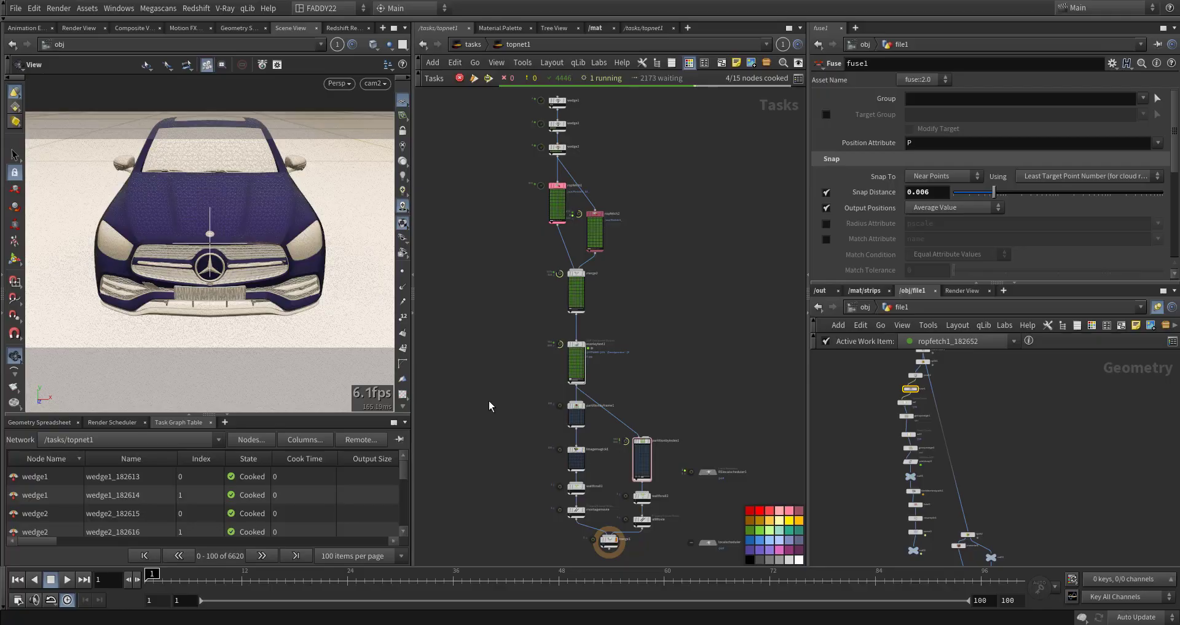
mouse_move(489, 402)
middle_mouse_down()
mouse_move(519, 438)
mouse_move(510, 404)
middle_mouse_up()
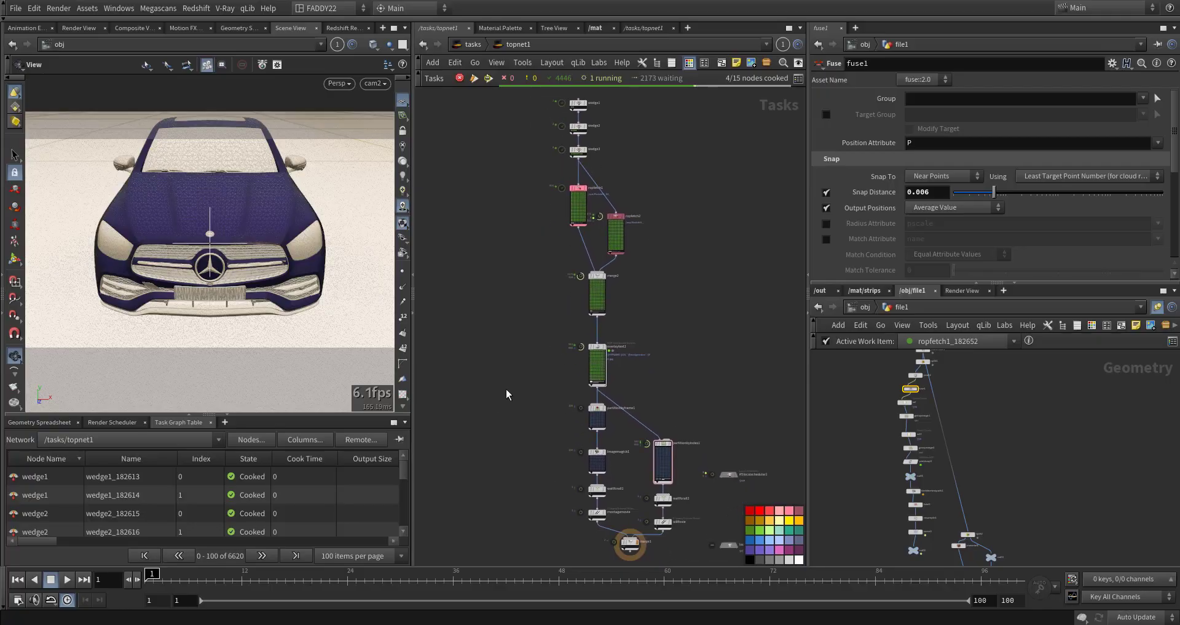
middle_click_drag(516, 313, 515, 350)
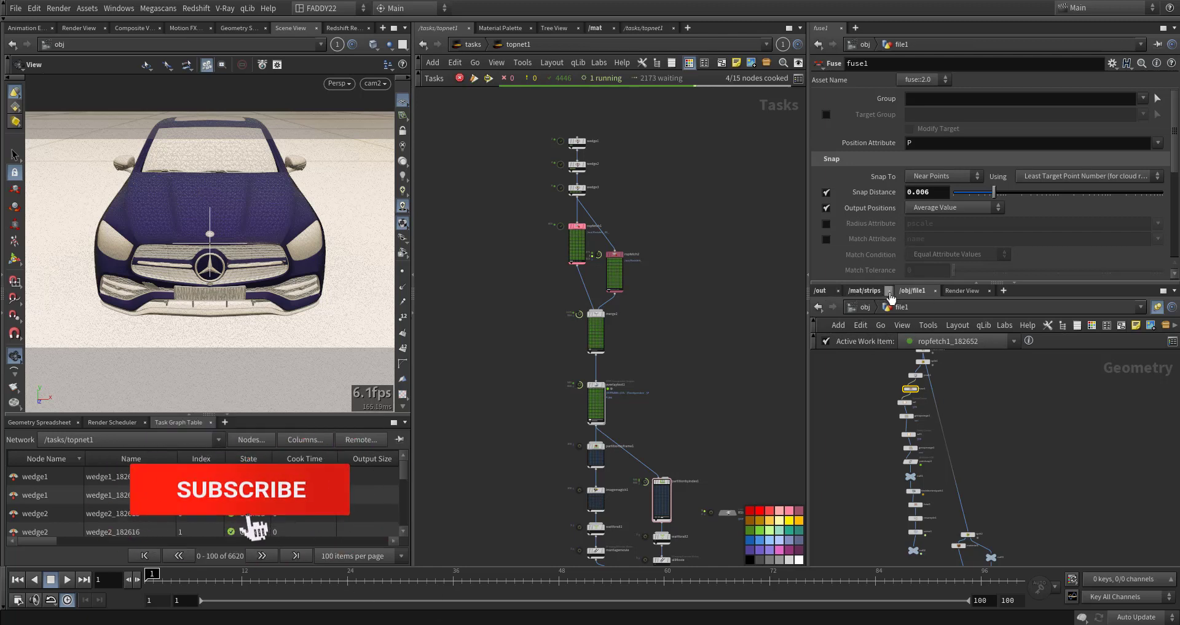
left_click(818, 307)
left_click(472, 45)
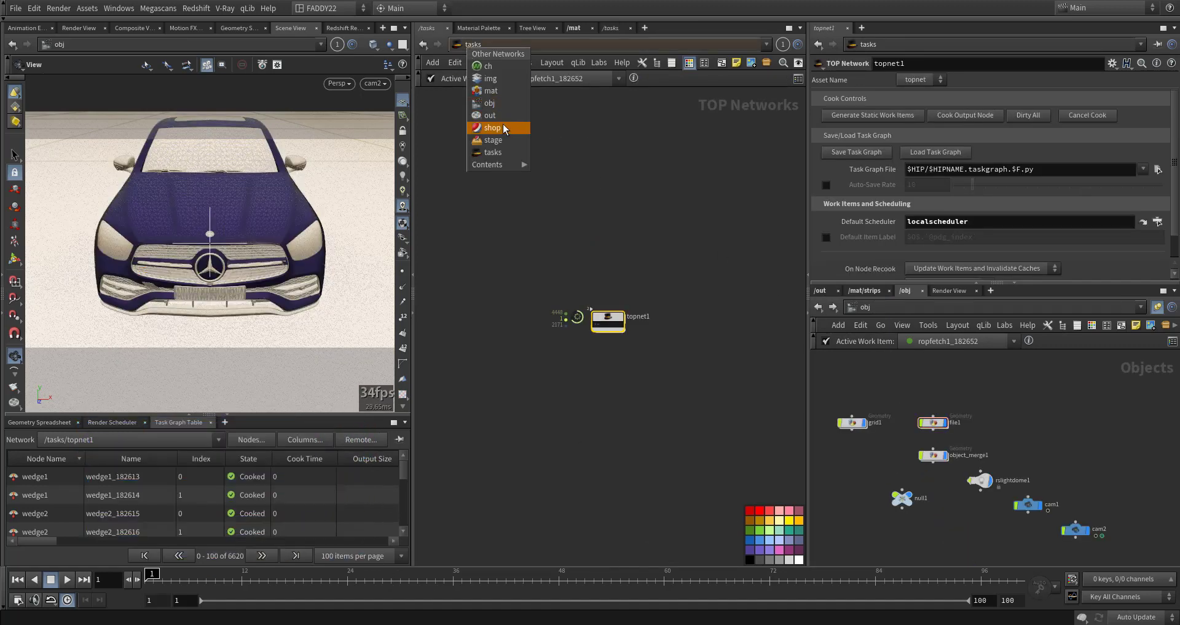
left_click(504, 104)
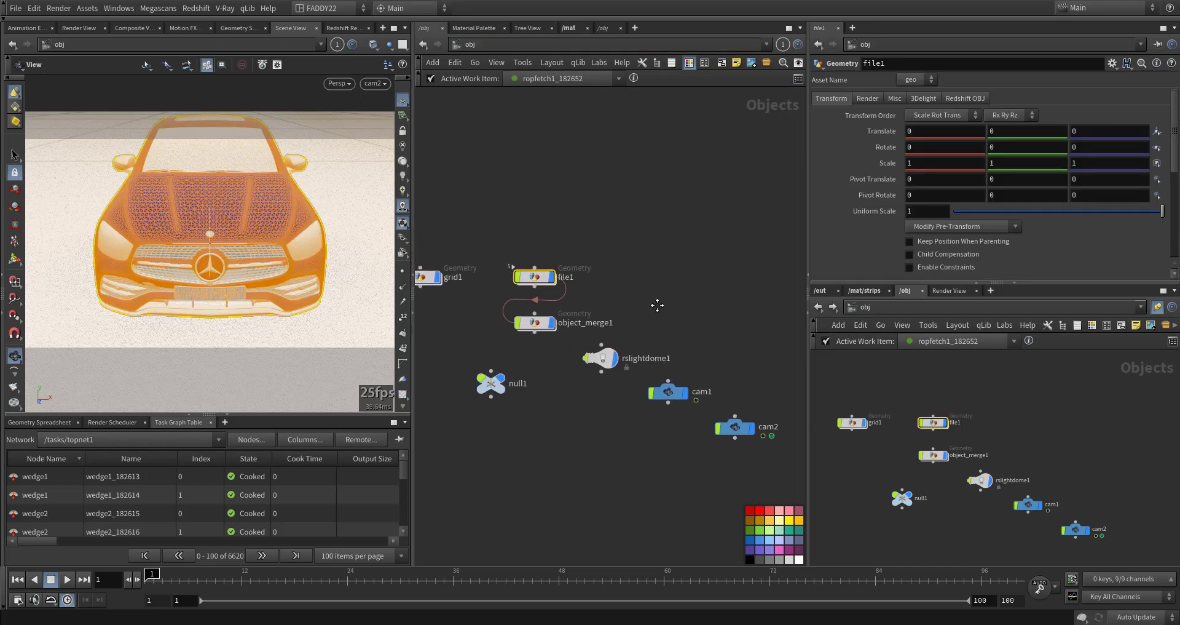
Select the grid1 object and view the car on its ground plane from a closer three-quarter angle
left_click(564, 255)
middle_click_drag(537, 267, 607, 276)
left_click_drag(587, 268, 502, 372)
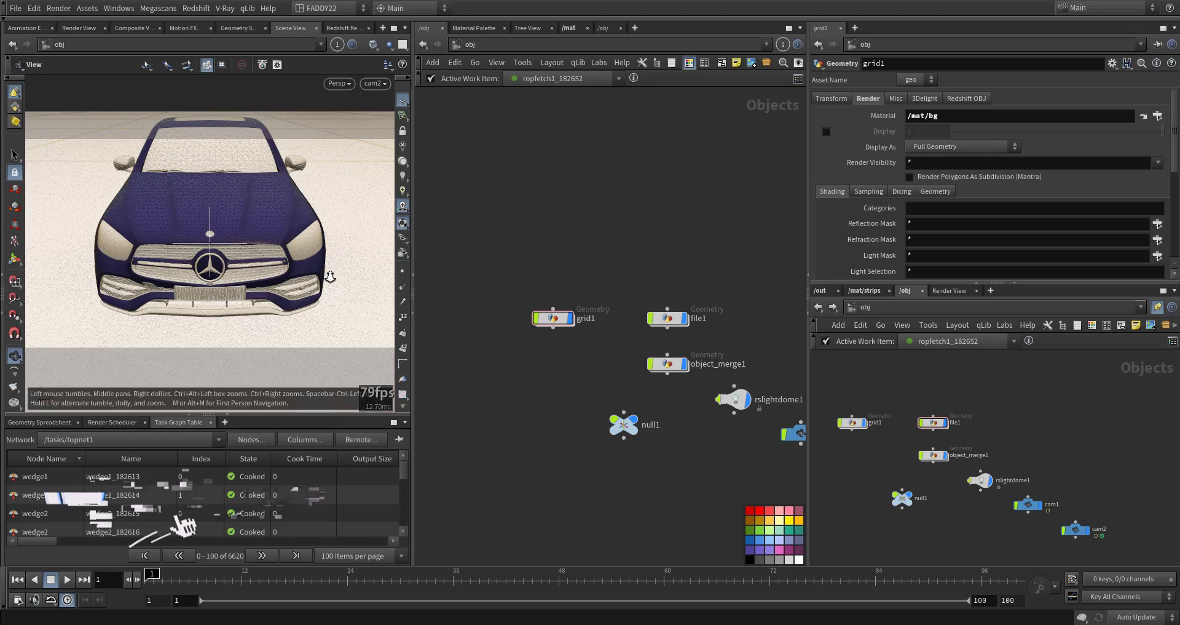
right_click_drag(327, 271, 246, 270, "alt")
left_click_drag(232, 265, 284, 260, "alt")
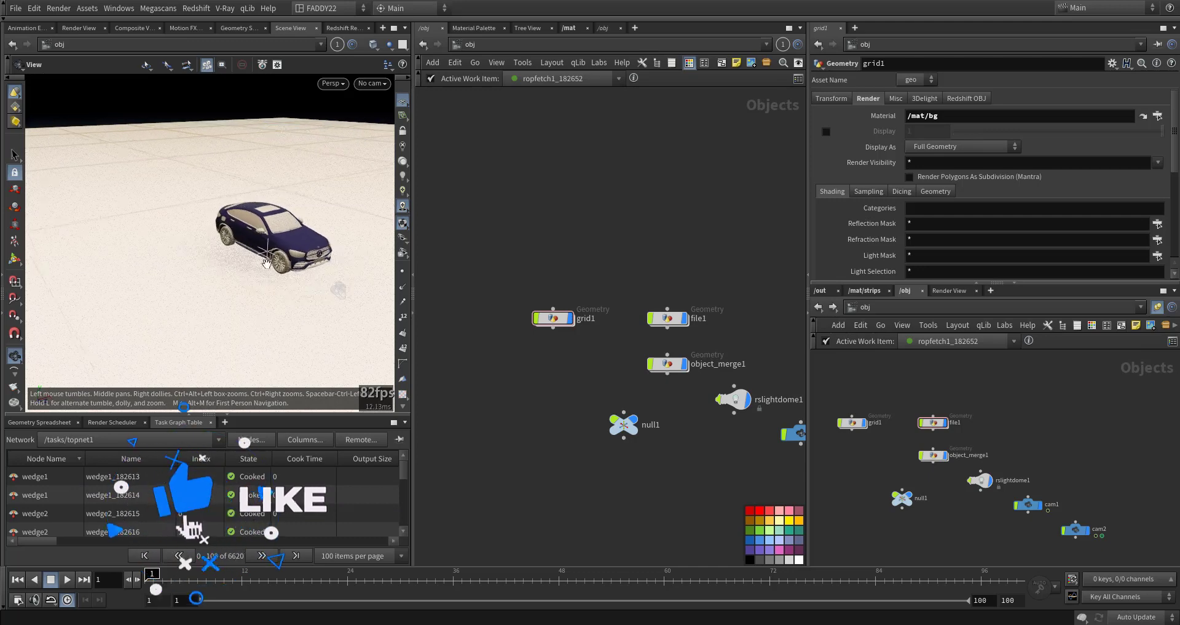
middle_click_drag(284, 261, 234, 305, "alt")
right_click_drag(233, 304, 193, 297, "alt")
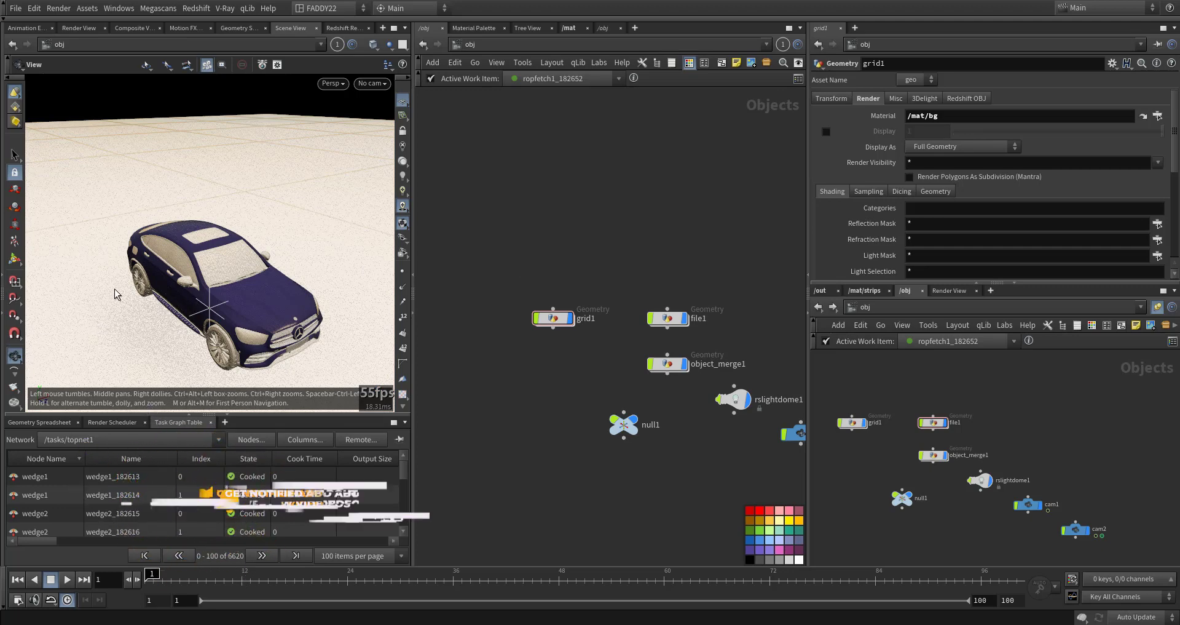
Go inside the file1 object and display its file1 import node with the Mercedes-Benz FBX parameters
middle_click_drag(632, 332, 564, 326)
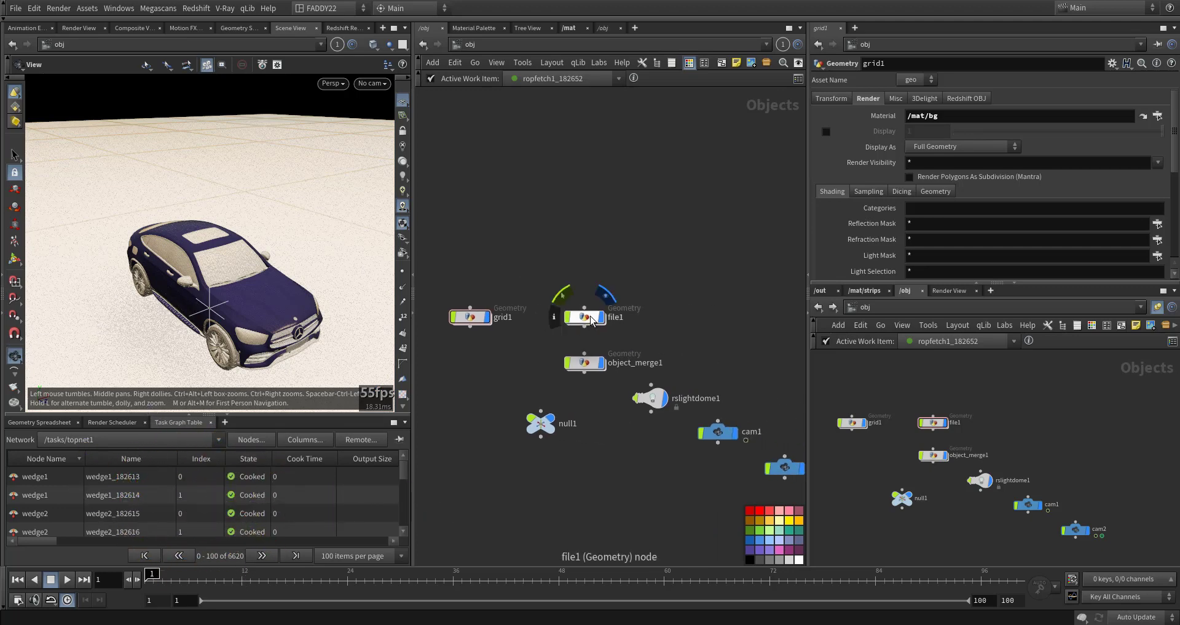
double_click(586, 316)
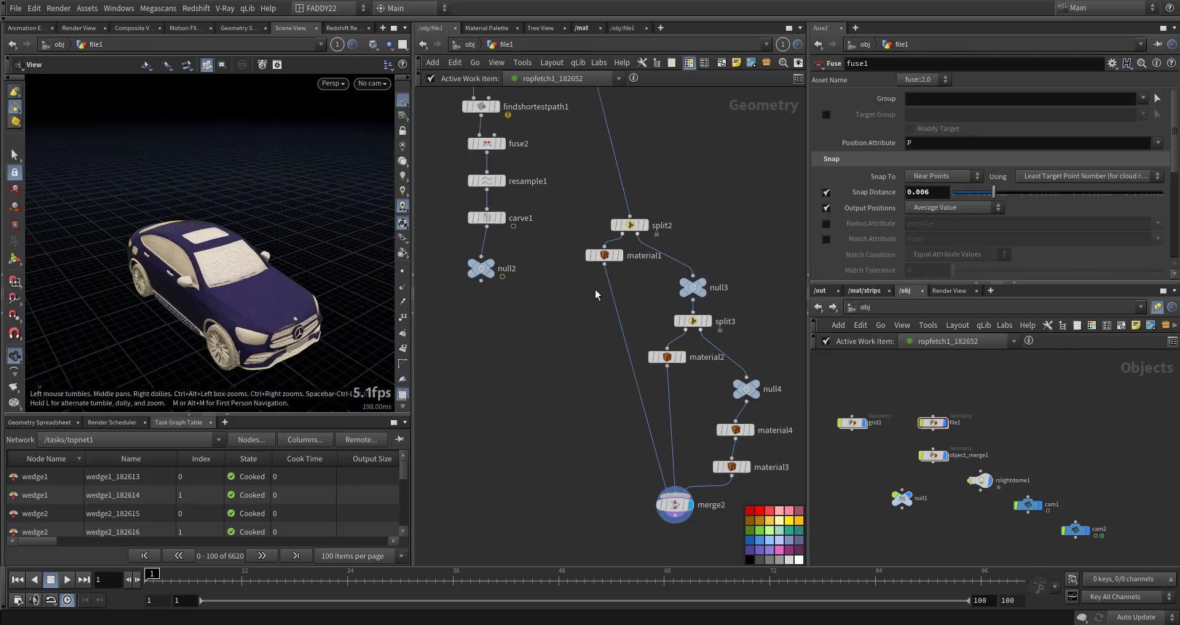
middle_click_drag(560, 310, 569, 473)
middle_click_drag(584, 297, 621, 468)
scroll(622, 313, "down", 3)
middle_click_drag(622, 311, 638, 484)
scroll(601, 292, "up", 2)
scroll(600, 291, "up", 5)
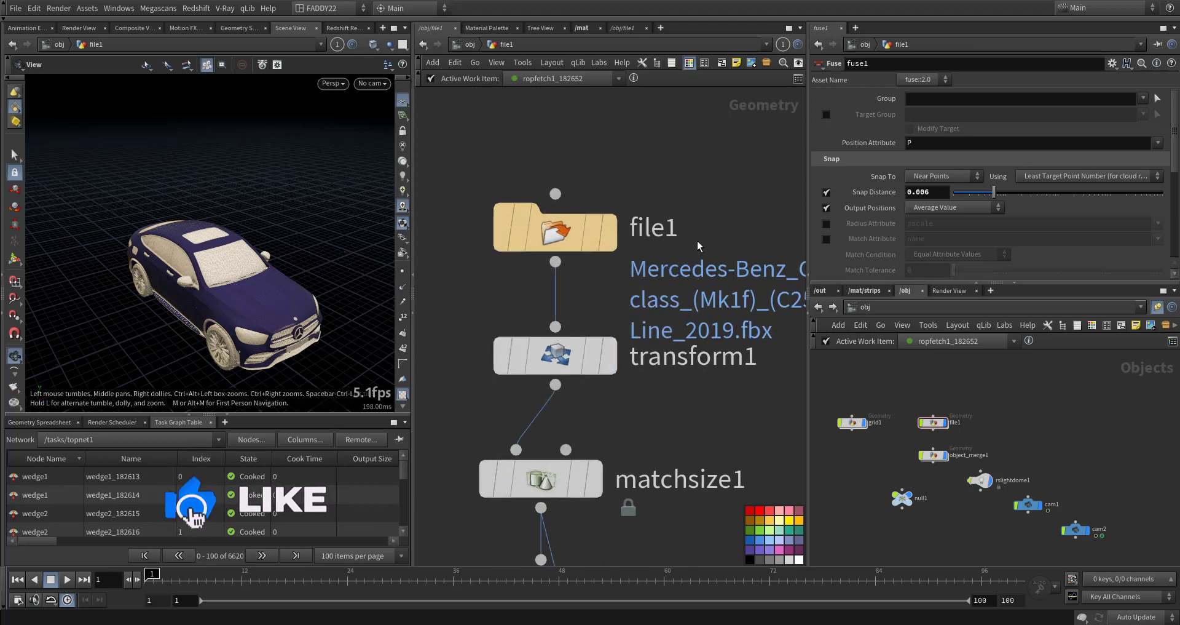
left_click_drag(460, 160, 650, 249)
left_click(608, 234)
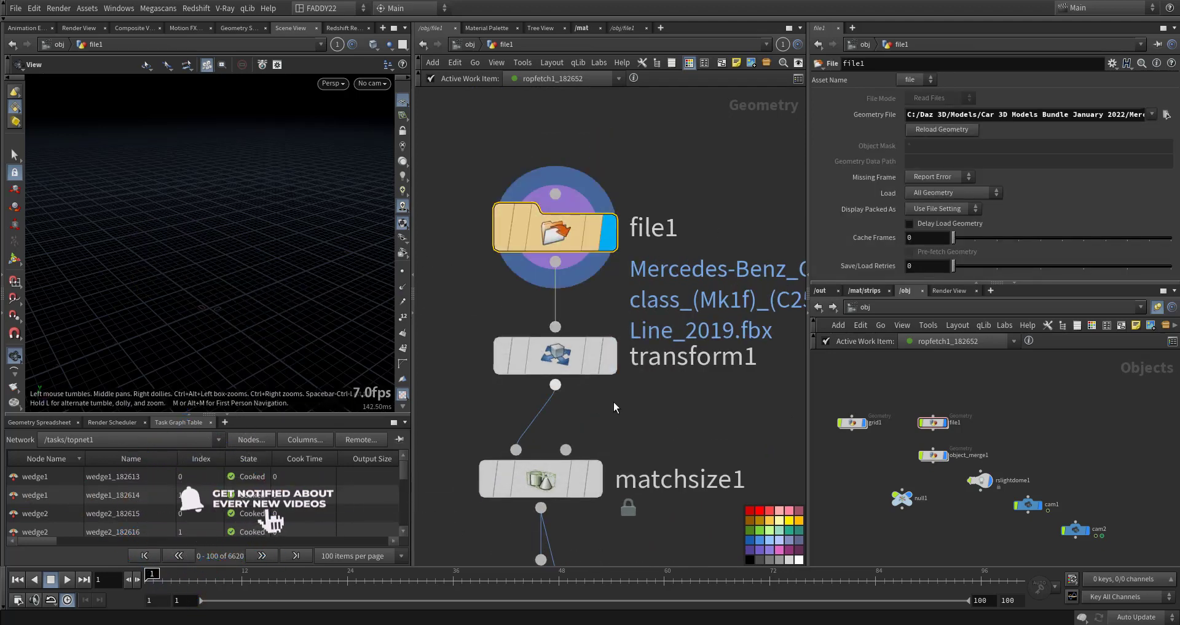
scroll(664, 431, "down", 4)
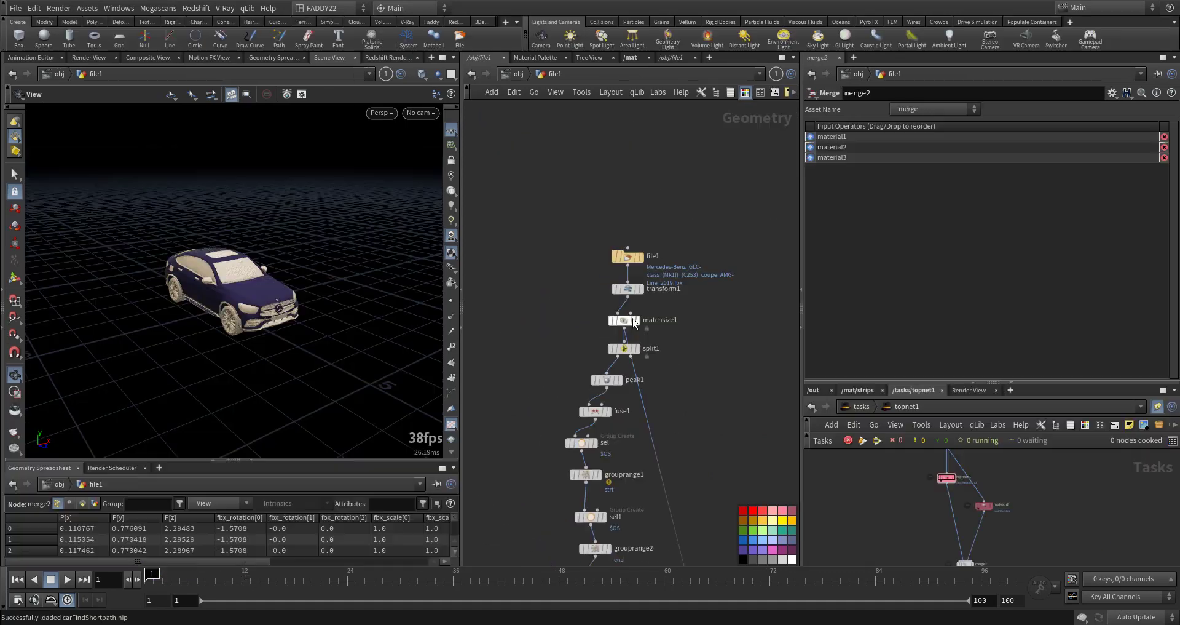
Display the transform1 node below the file import and show its parameters
scroll(551, 283, "up", 3)
middle_click_drag(550, 282, 539, 328)
mouse_move(667, 215)
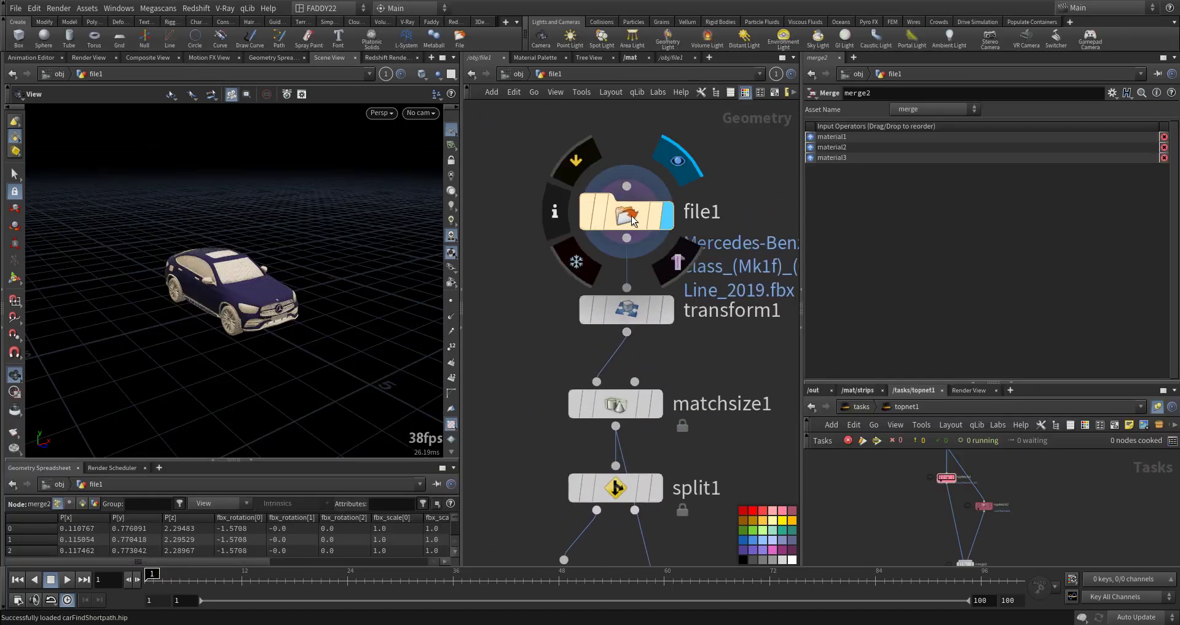
left_click(669, 316)
left_click(607, 313)
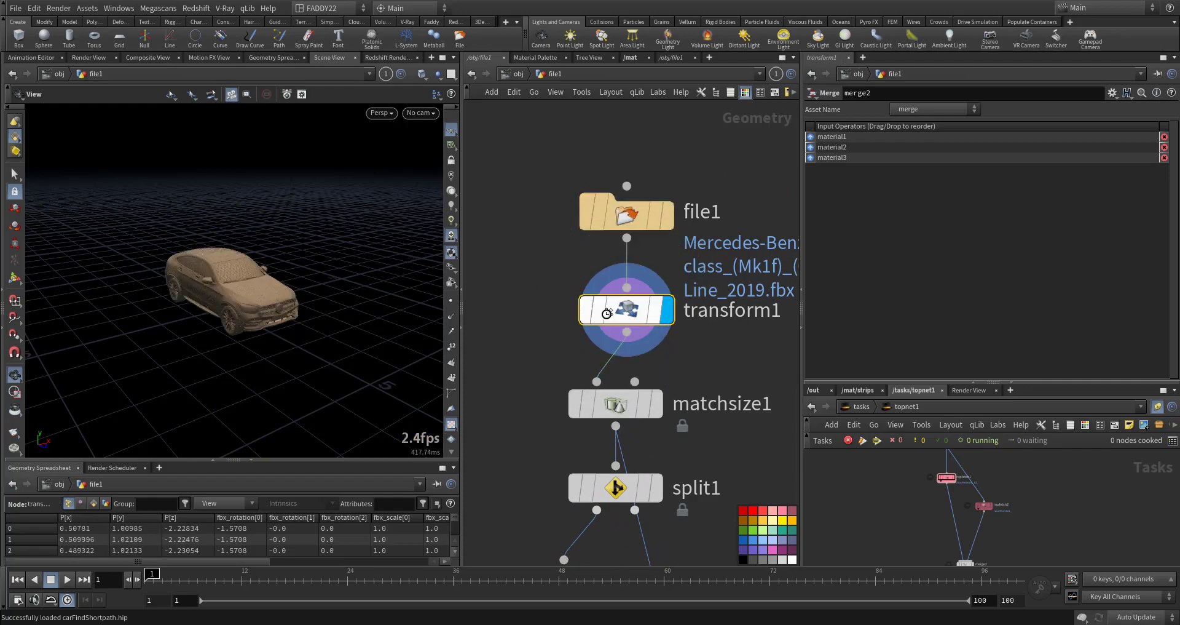
Examine the transformed car's mesh triangulation up close on the bonnet and around the windscreen
mouse_move(264, 312)
right_mouse_down()
mouse_move(349, 290)
mouse_move(279, 298)
right_mouse_up()
left_click_drag(280, 299, 348, 279)
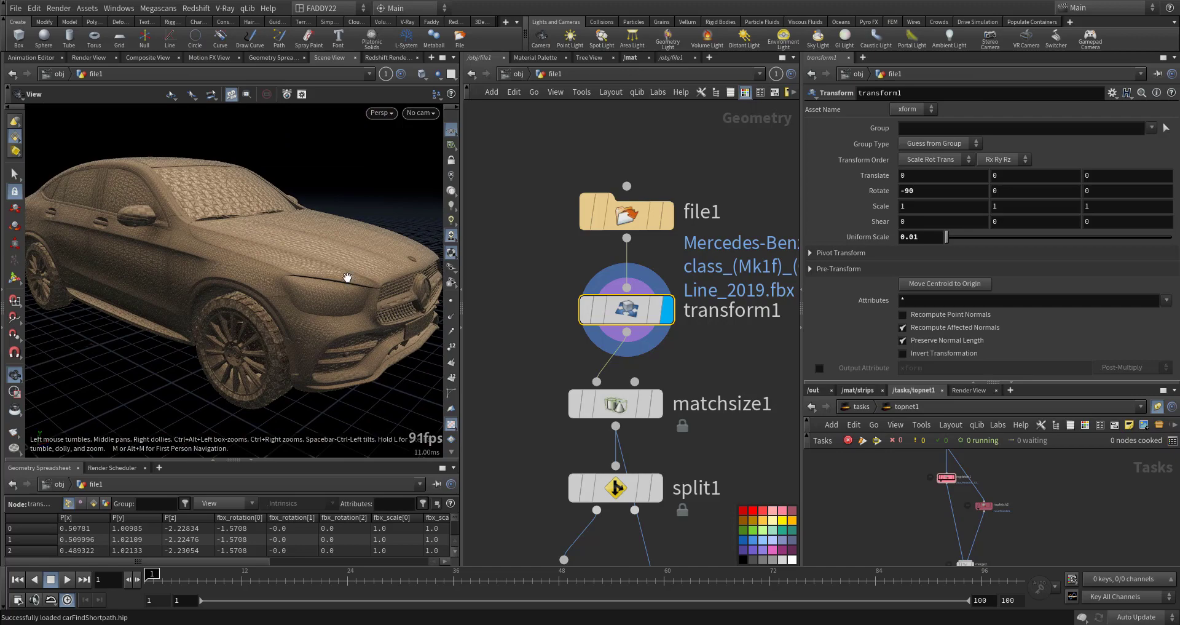
key("space+g")
mouse_move(244, 284)
left_mouse_down()
mouse_move(502, 252)
mouse_move(374, 253)
mouse_move(253, 276)
left_mouse_up()
right_click_drag(253, 277, 307, 273)
middle_click_drag(307, 273, 332, 266)
right_click_drag(332, 266, 321, 283)
mouse_move(322, 282)
left_mouse_down()
mouse_move(309, 298)
mouse_move(308, 275)
left_mouse_up()
middle_click_drag(308, 275, 314, 237)
right_click_drag(261, 319, 338, 314)
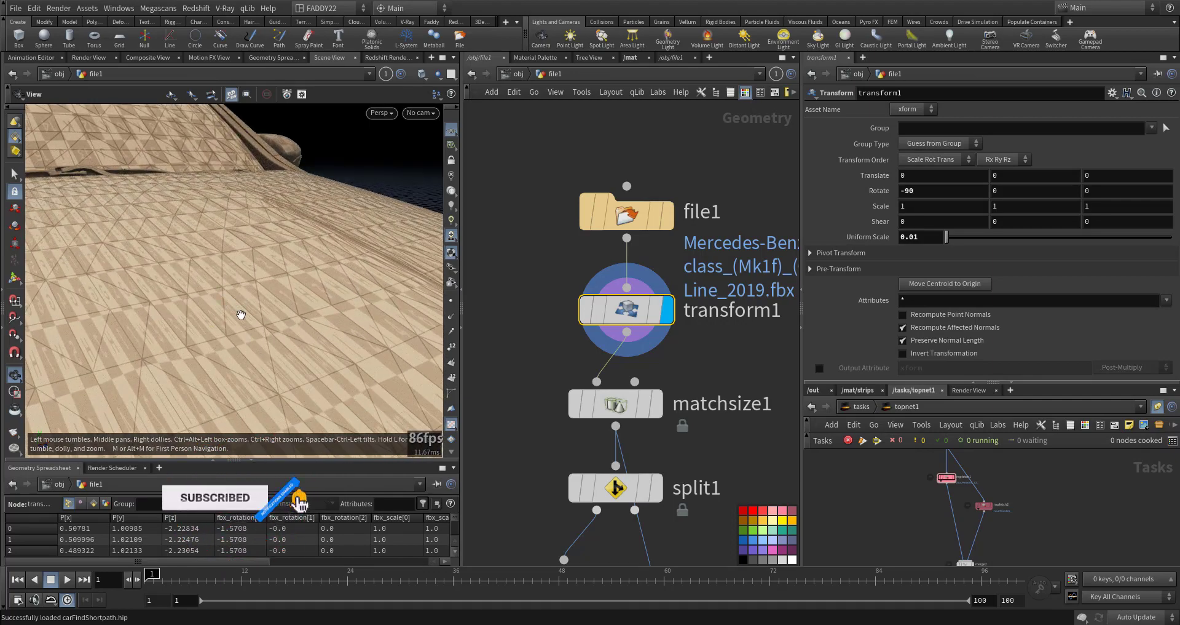
scroll(327, 364, "down", 5)
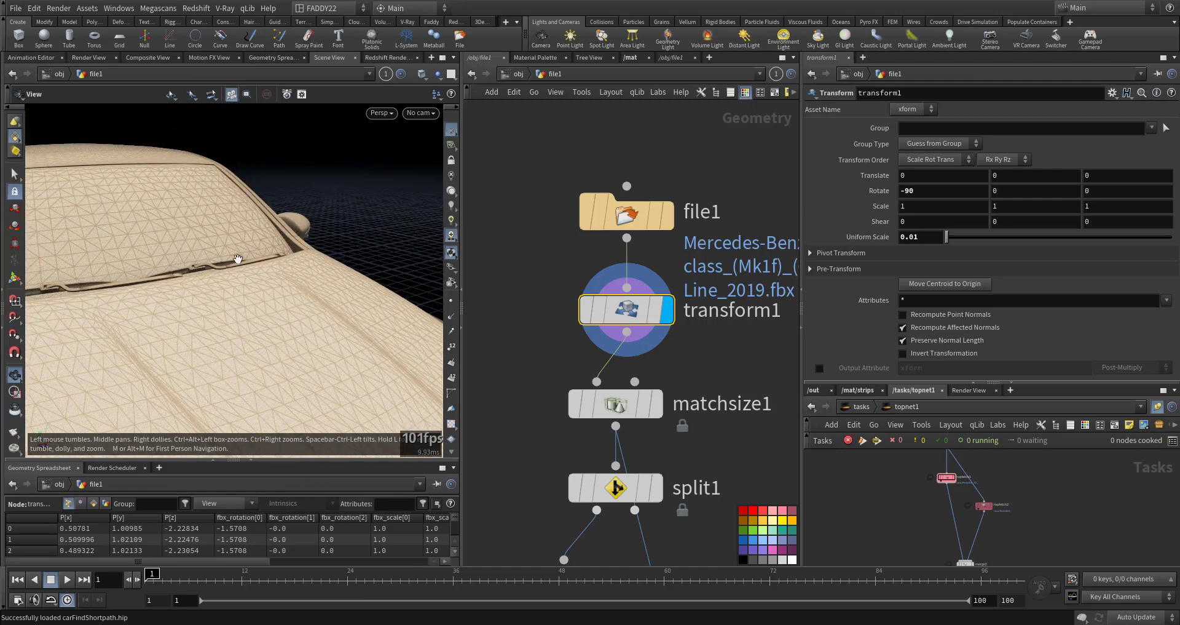
Display the split1 node, show its parameters and view the isolated body shell including the roof
middle_click_drag(549, 367, 553, 294)
mouse_move(661, 333)
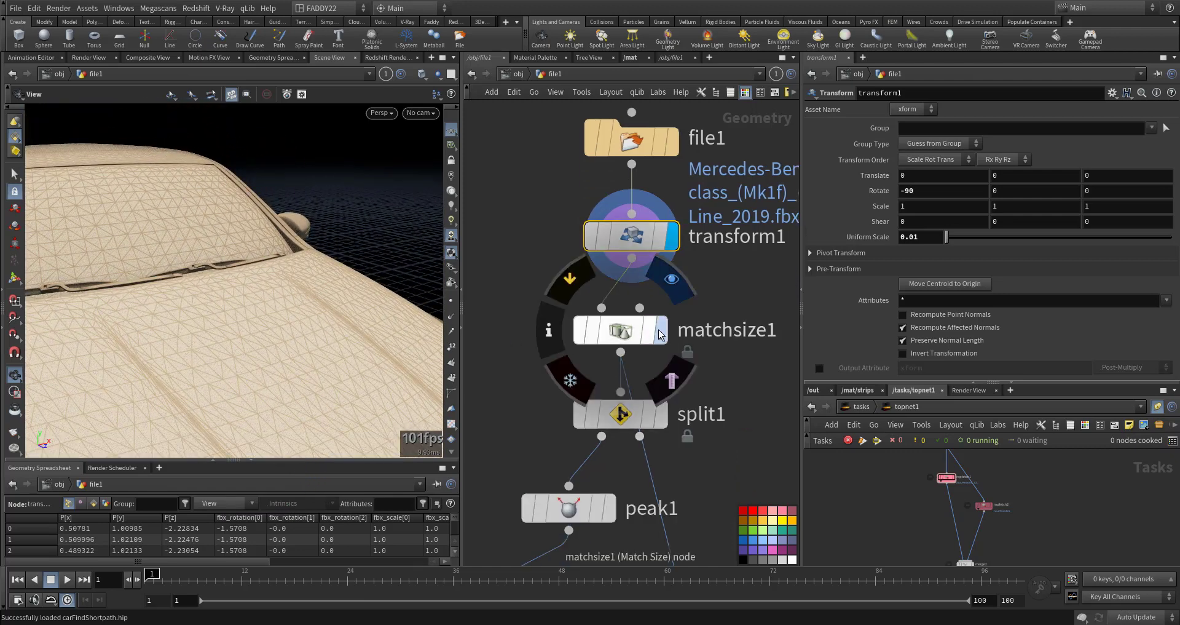
middle_click_drag(517, 395, 534, 313)
left_click(675, 333)
left_click(643, 340)
right_click_drag(316, 296, 213, 324)
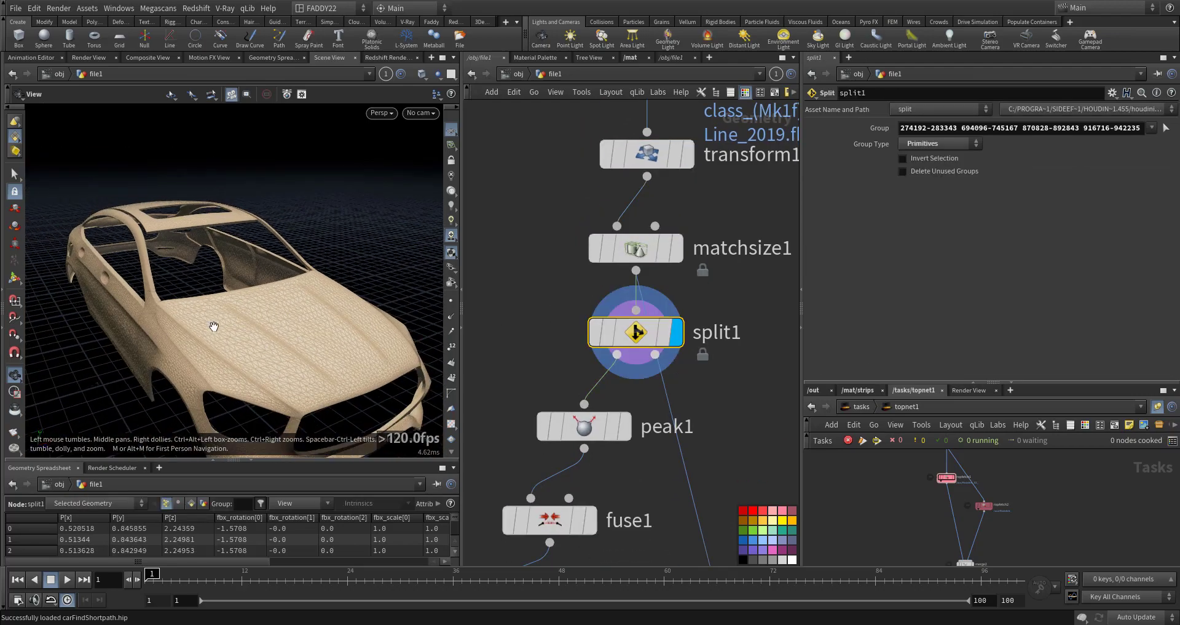
left_click_drag(214, 324, 150, 298)
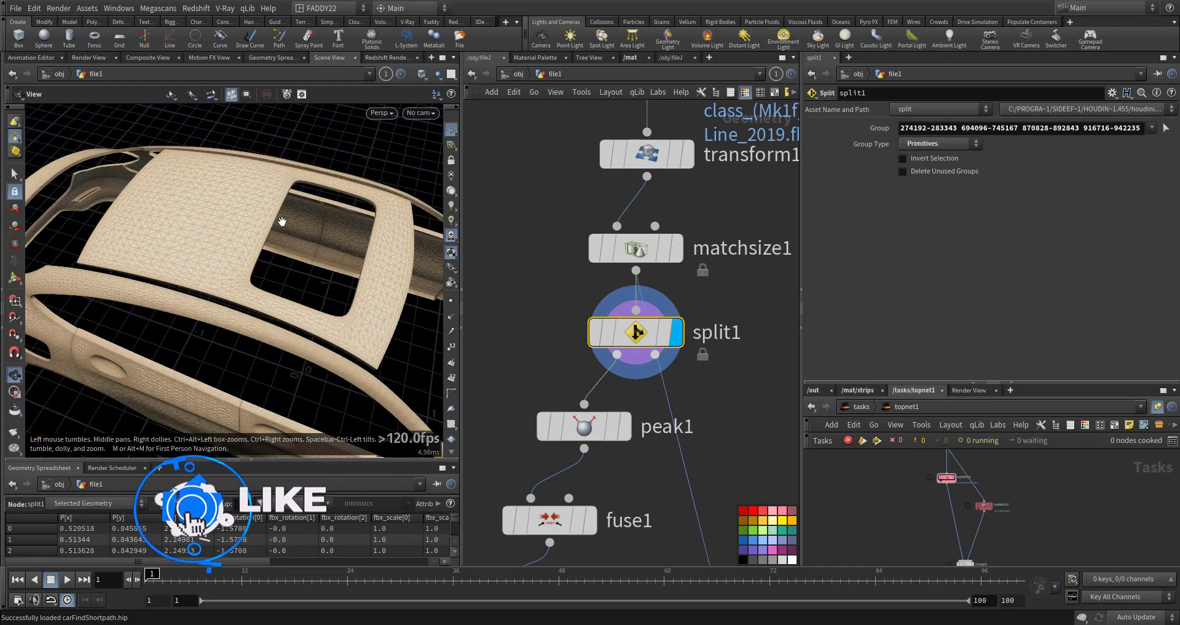
Pick the roof using 3D Connected Geometry selection, colour-code the connected islands and examine the separate body panels
key("s")
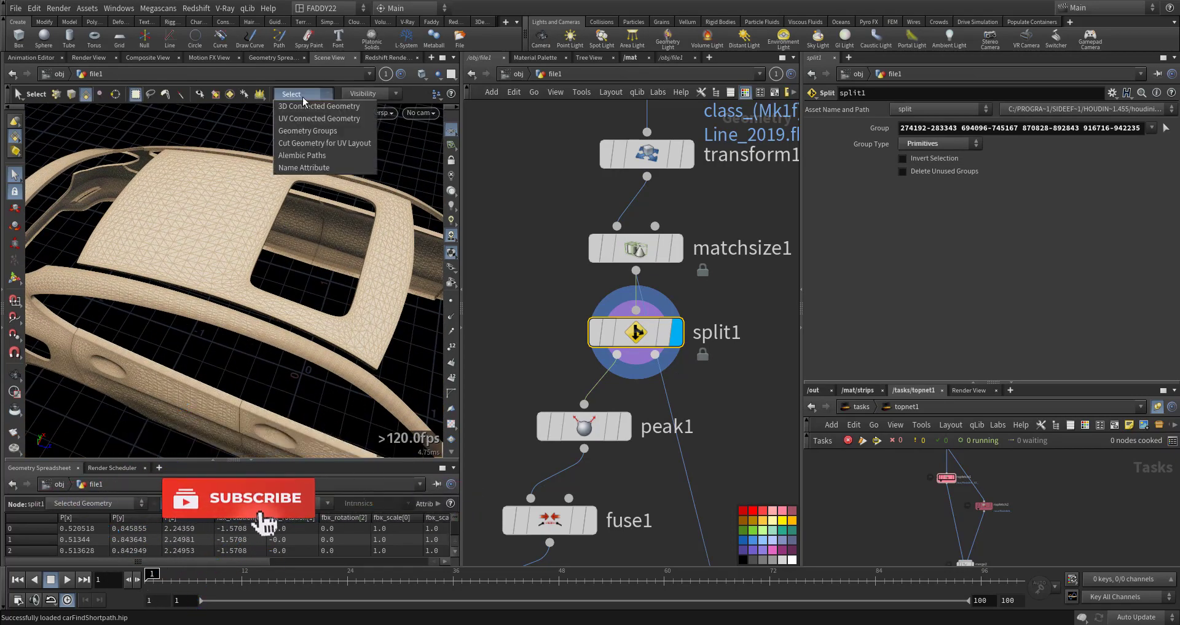
left_click(320, 107)
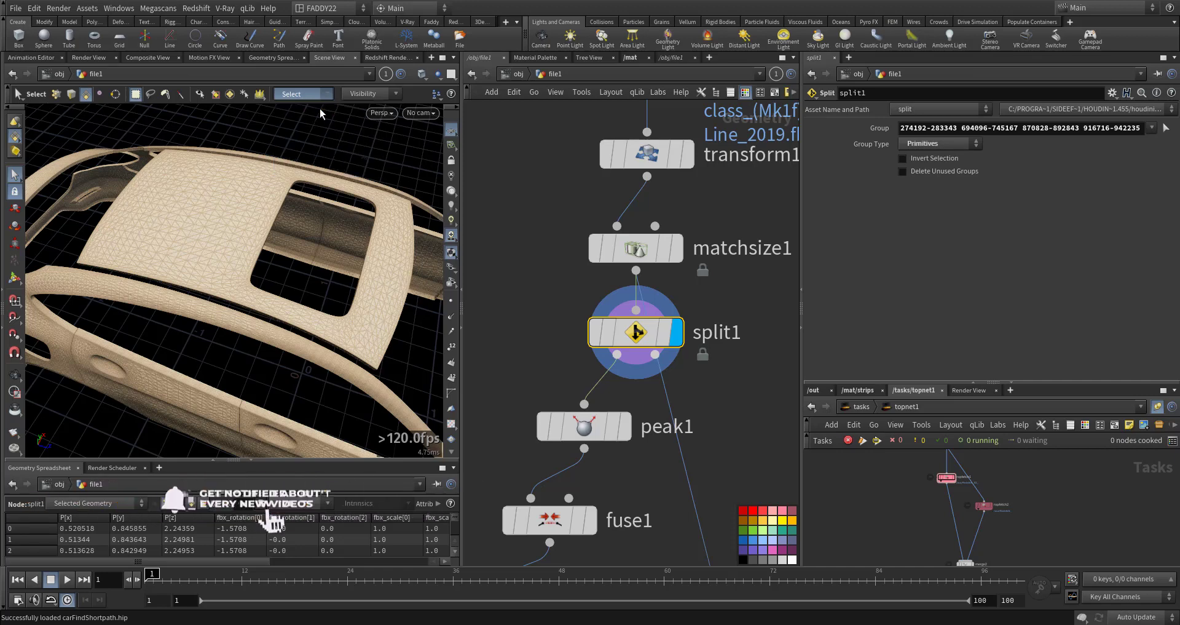
left_click(237, 220)
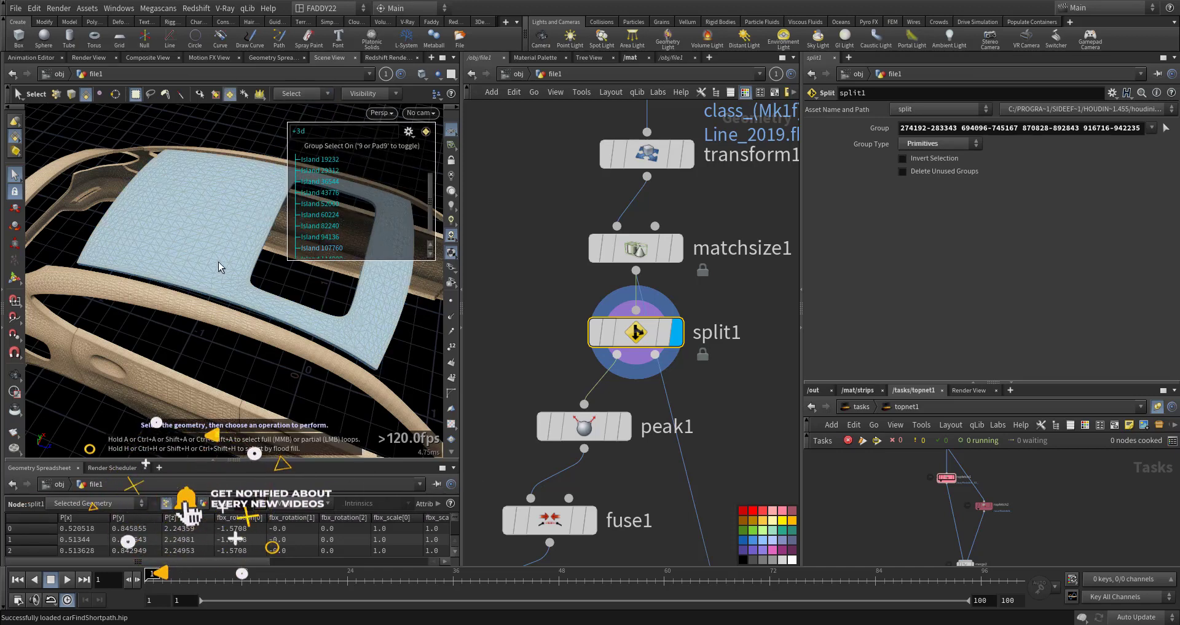
left_click(426, 133)
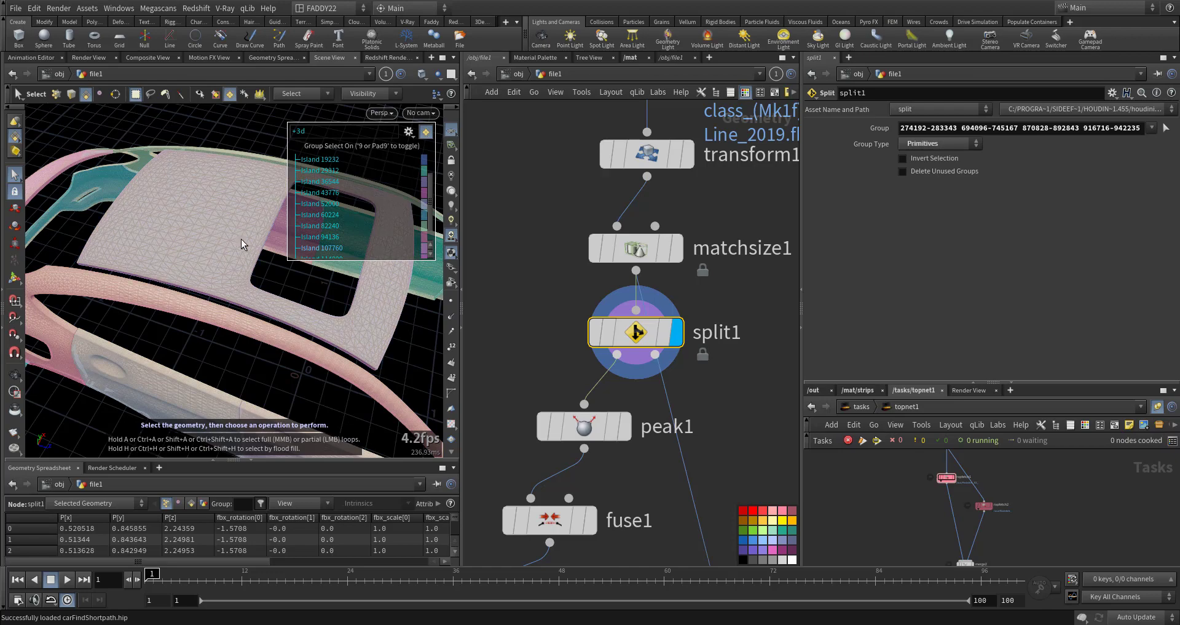
key("Escape")
left_click_drag(241, 239, 183, 298)
left_click_drag(360, 337, 303, 339)
middle_click_drag(324, 347, 235, 361)
left_click(247, 379)
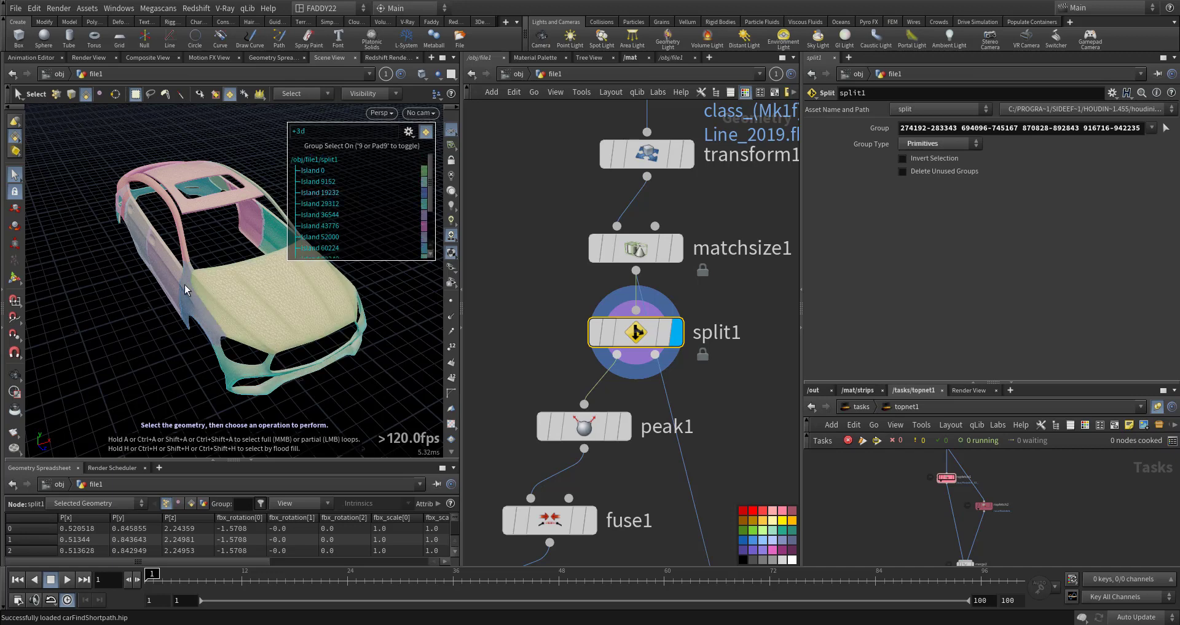
left_click_drag(186, 318, 285, 291, "alt")
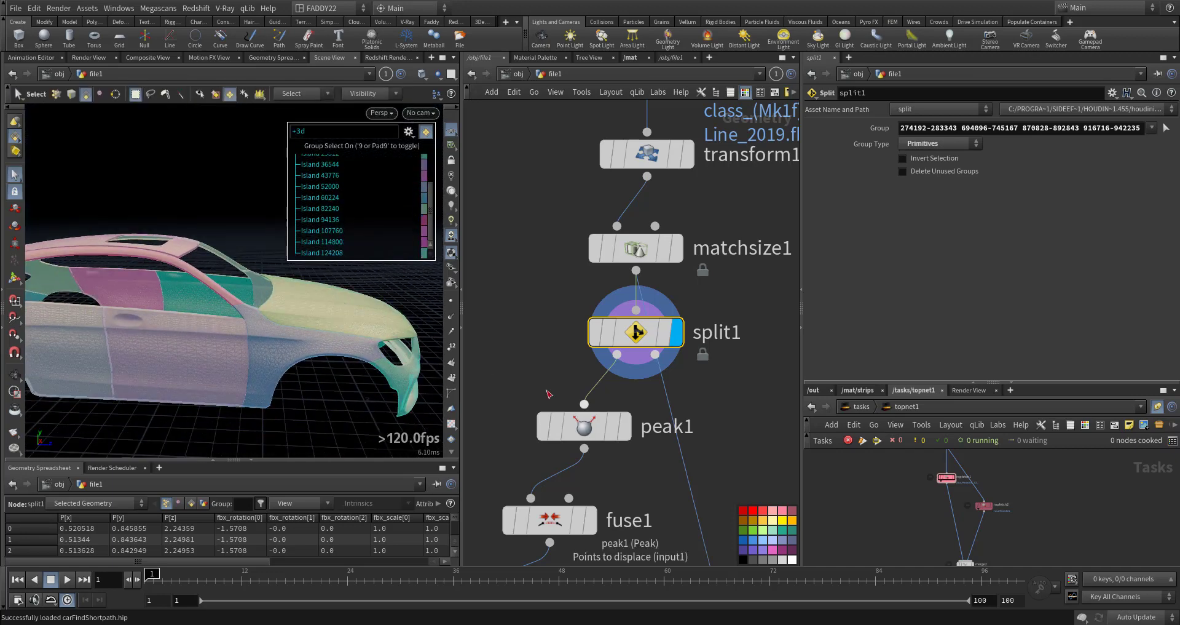
Leave geometry selection, display the peak1 node and show its distance settings
middle_click_drag(546, 388, 533, 316)
mouse_move(611, 354)
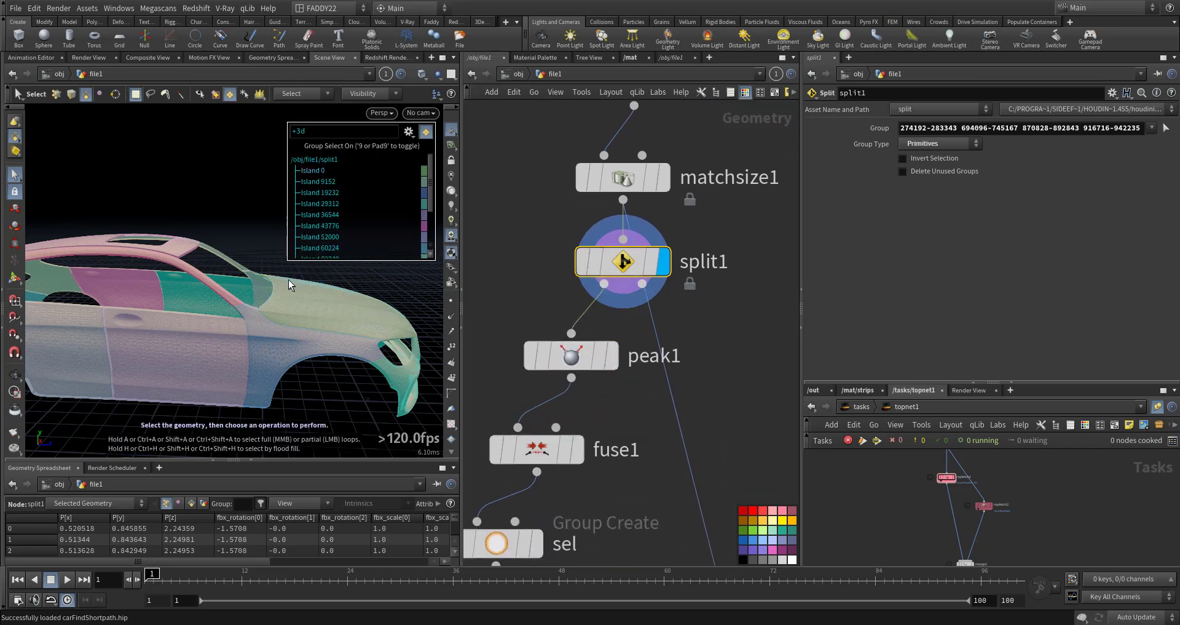
key("Escape")
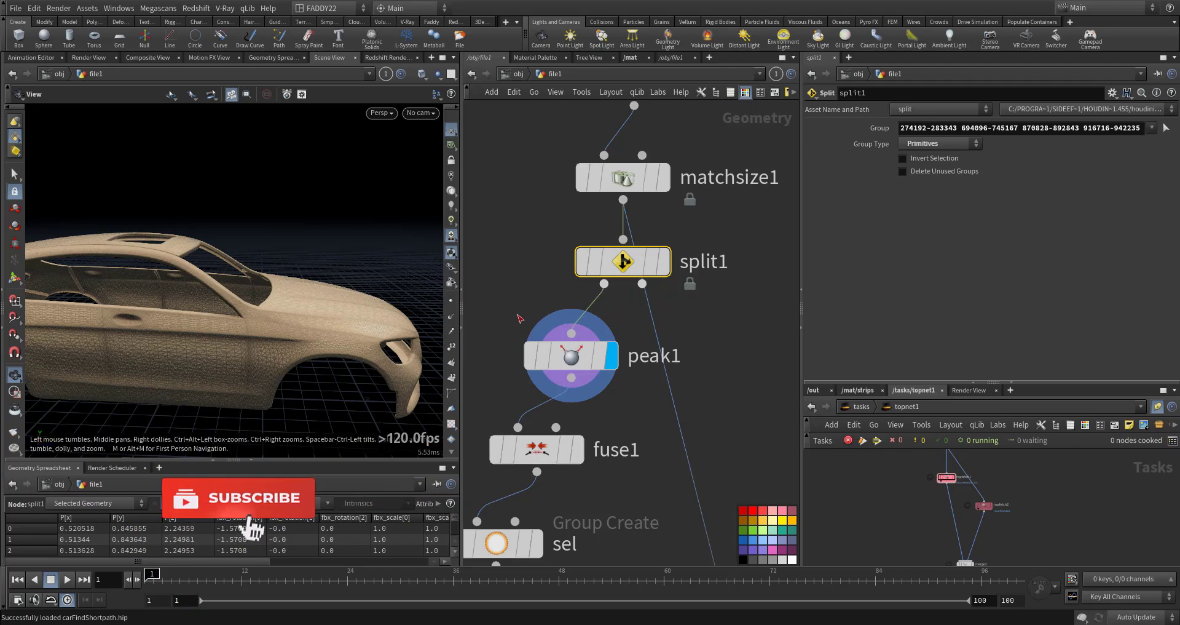
left_click(563, 360)
scroll(563, 361, "up", 3)
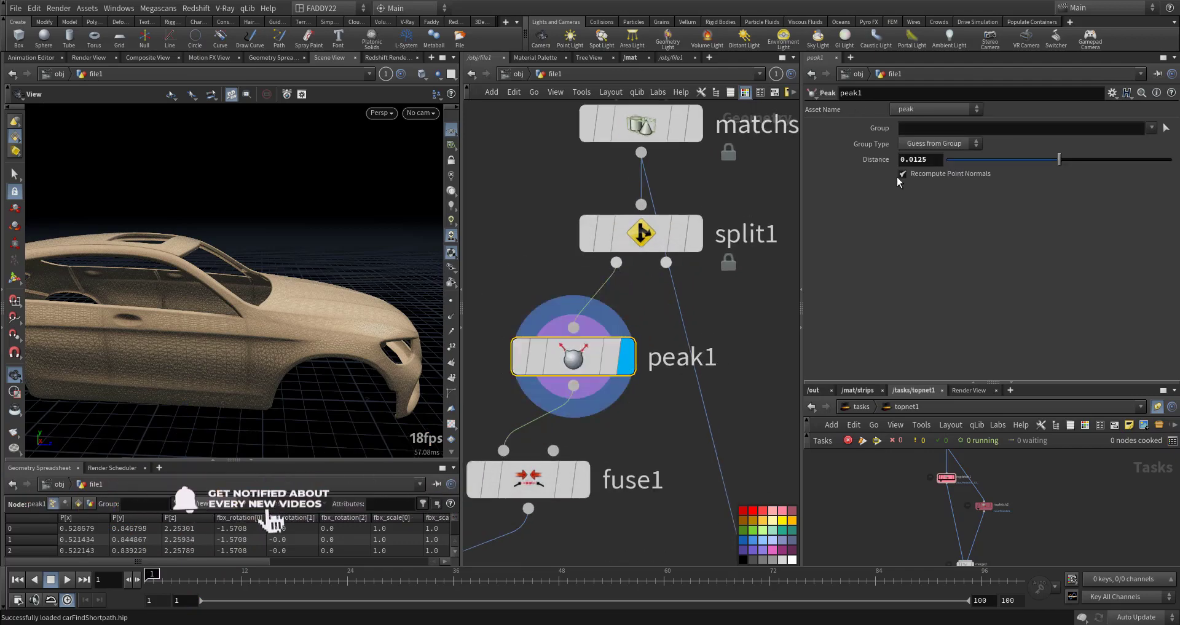
Display the fuse1 node, show its snap settings and examine the fused body mesh around the roof and window openings
scroll(269, 318, "up", 10)
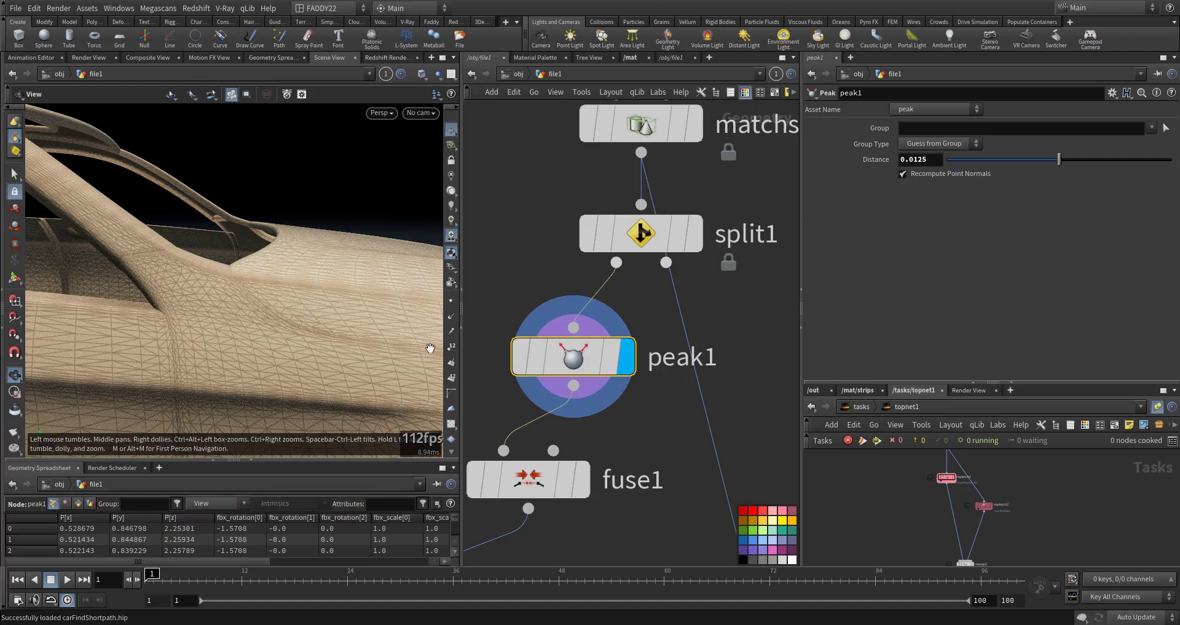
middle_click_drag(650, 439, 669, 349)
left_click(600, 387)
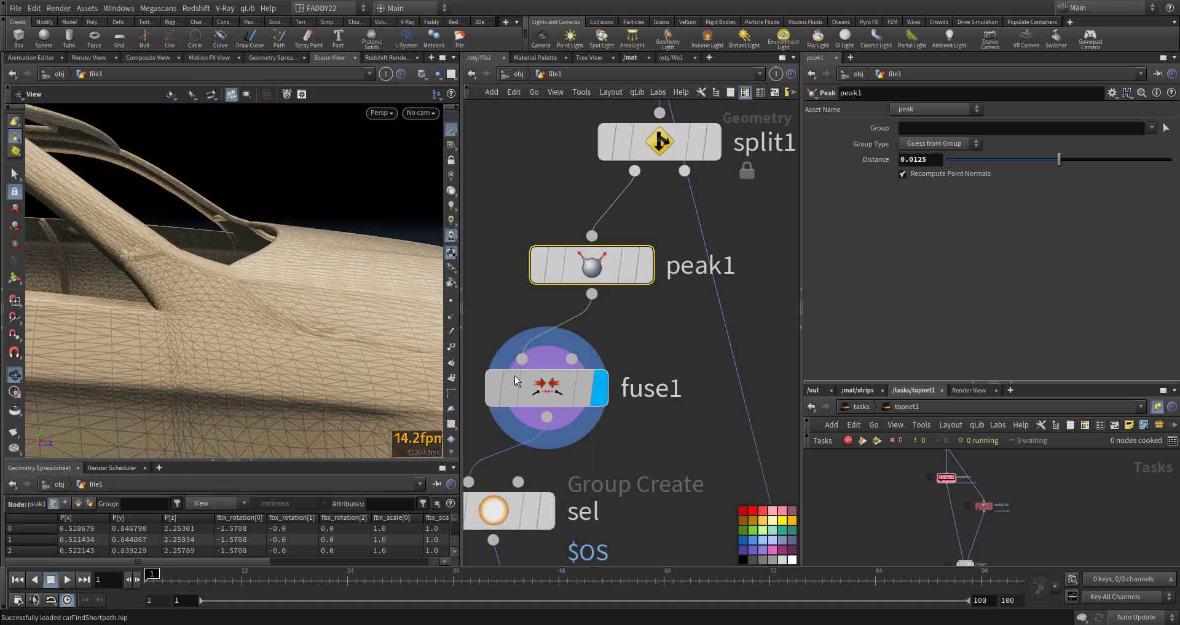
right_click_drag(300, 311, 174, 332)
left_click_drag(307, 277, 84, 319)
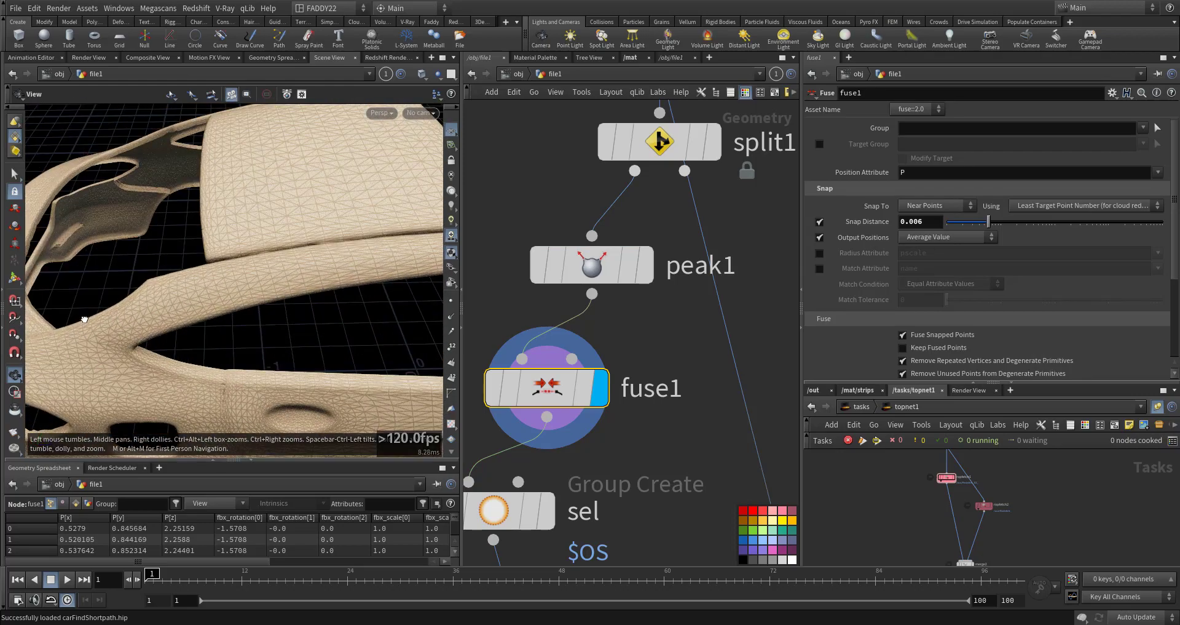
Enter geometry selection to view the fused body's connected islands from the side, and leave selection
key("s")
right_click_drag(208, 293, 240, 218, "alt")
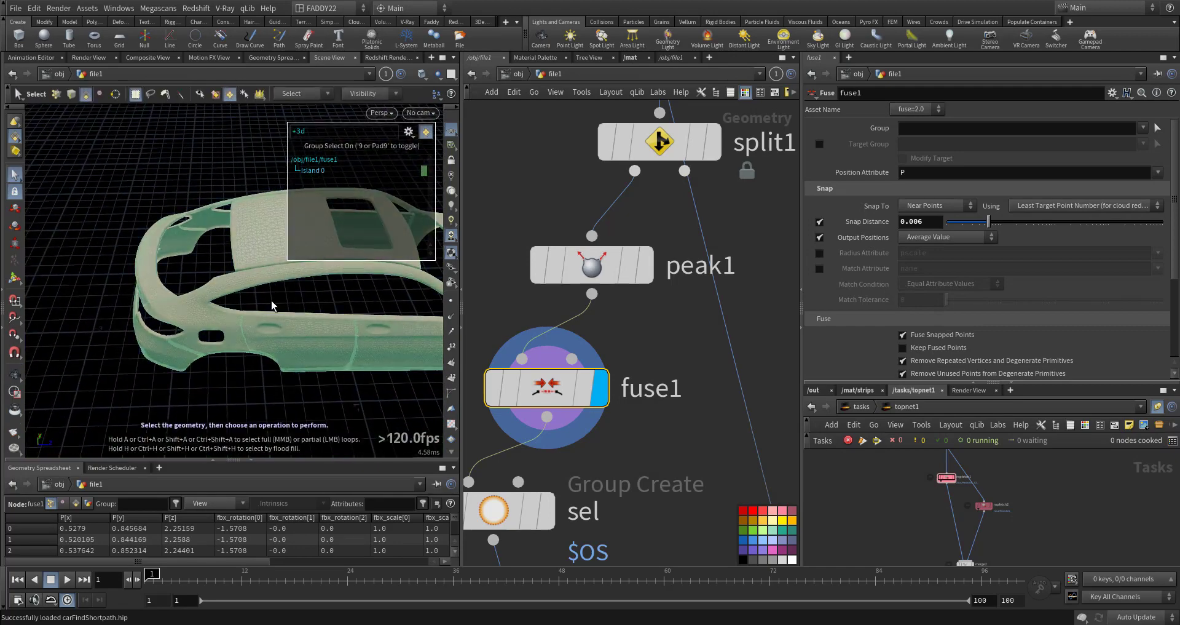
middle_click_drag(409, 310, 301, 320, "alt")
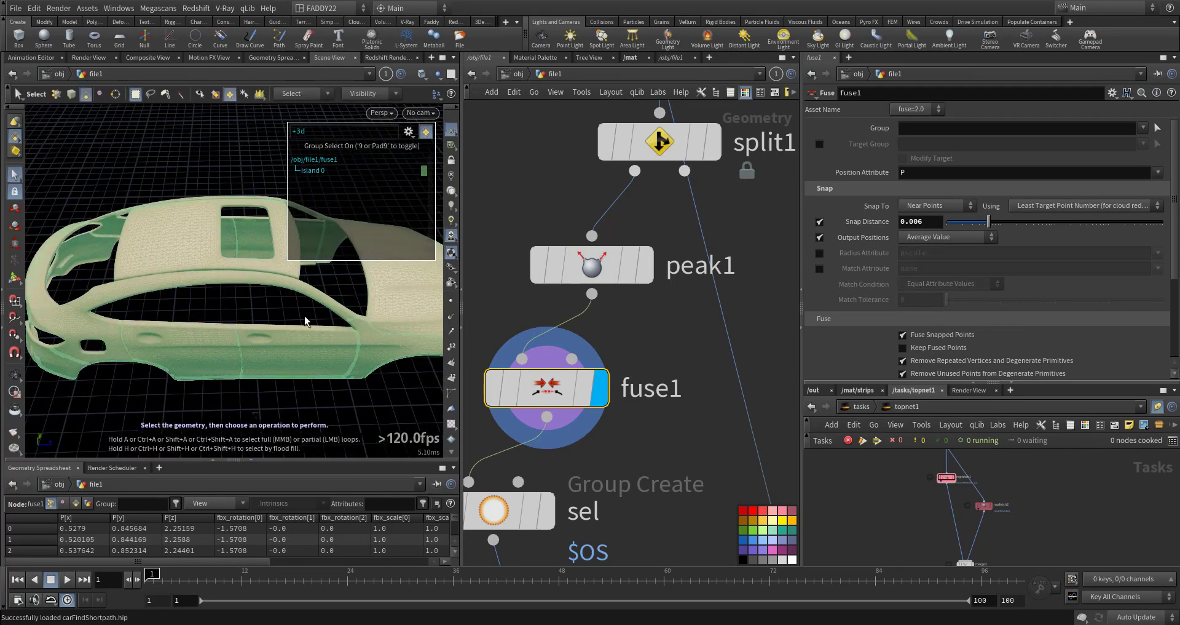
key("Escape")
Display the sel group node and show its bounding box settings
right_click_drag(284, 306, 369, 287)
middle_click_drag(679, 443, 703, 336)
left_click(504, 400)
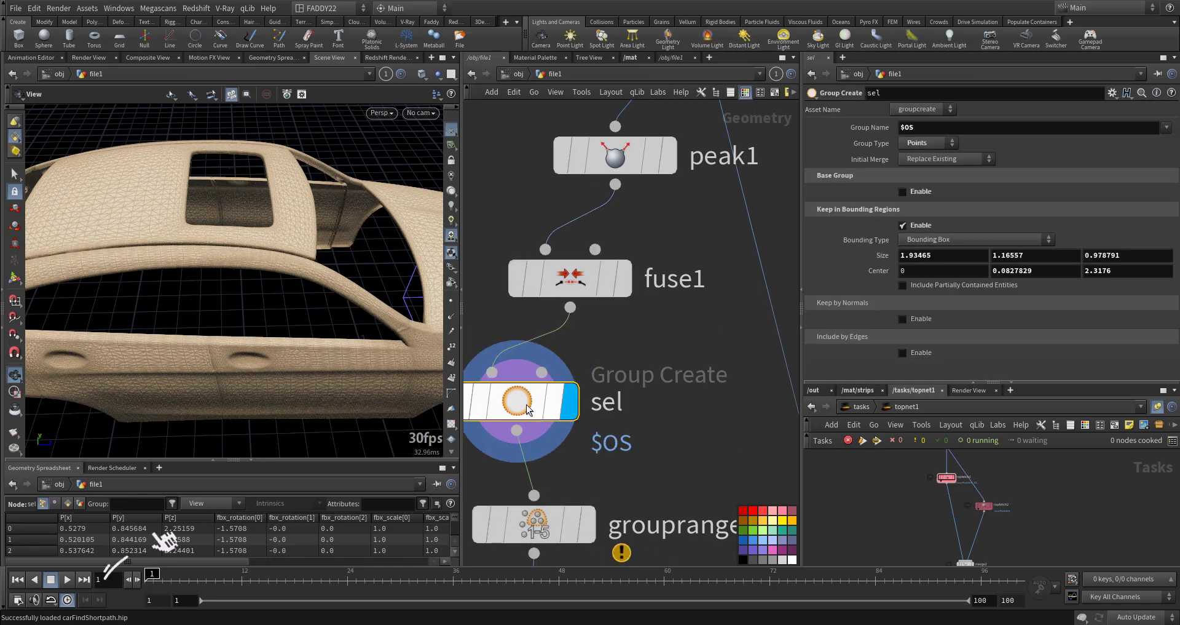
Follow the network down past null1, select findshortestpath1 and show its path cost settings
middle_click_drag(675, 435, 699, 316)
mouse_move(728, 506)
middle_mouse_down()
mouse_move(719, 368)
mouse_move(707, 403)
middle_mouse_up()
middle_click_drag(696, 482, 697, 370)
mouse_move(713, 418)
middle_mouse_down()
mouse_move(691, 298)
mouse_move(701, 490)
mouse_move(670, 320)
middle_mouse_up()
middle_click_drag(703, 389, 671, 249)
middle_click_drag(677, 302, 630, 273)
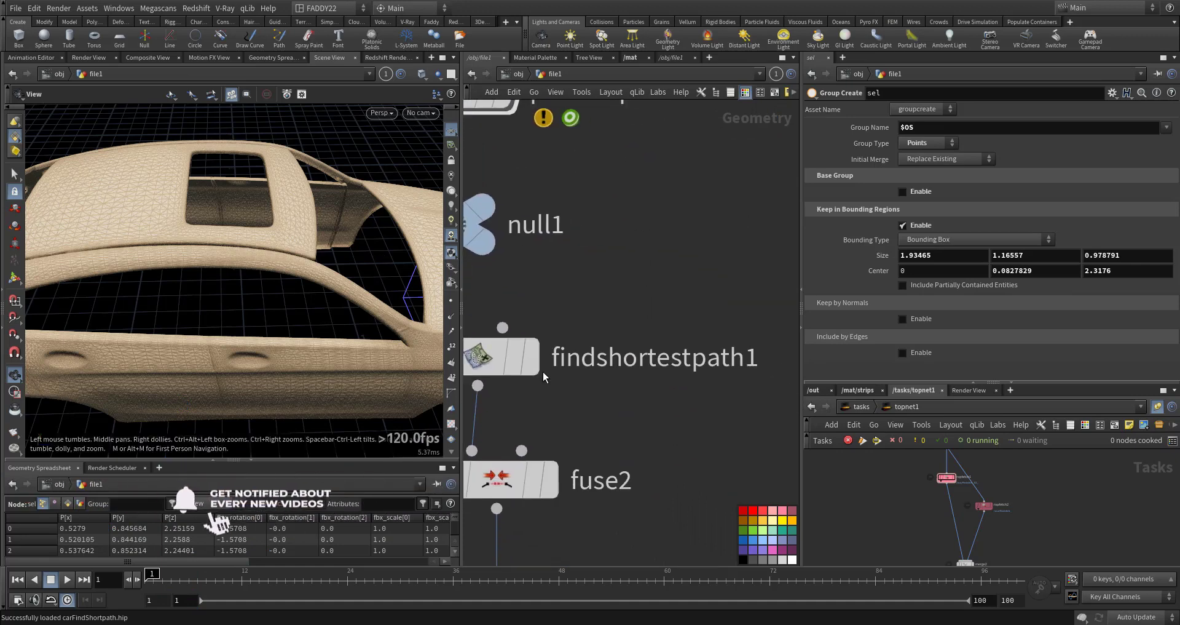
middle_click_drag(564, 391, 684, 391)
left_click_drag(676, 399, 560, 335)
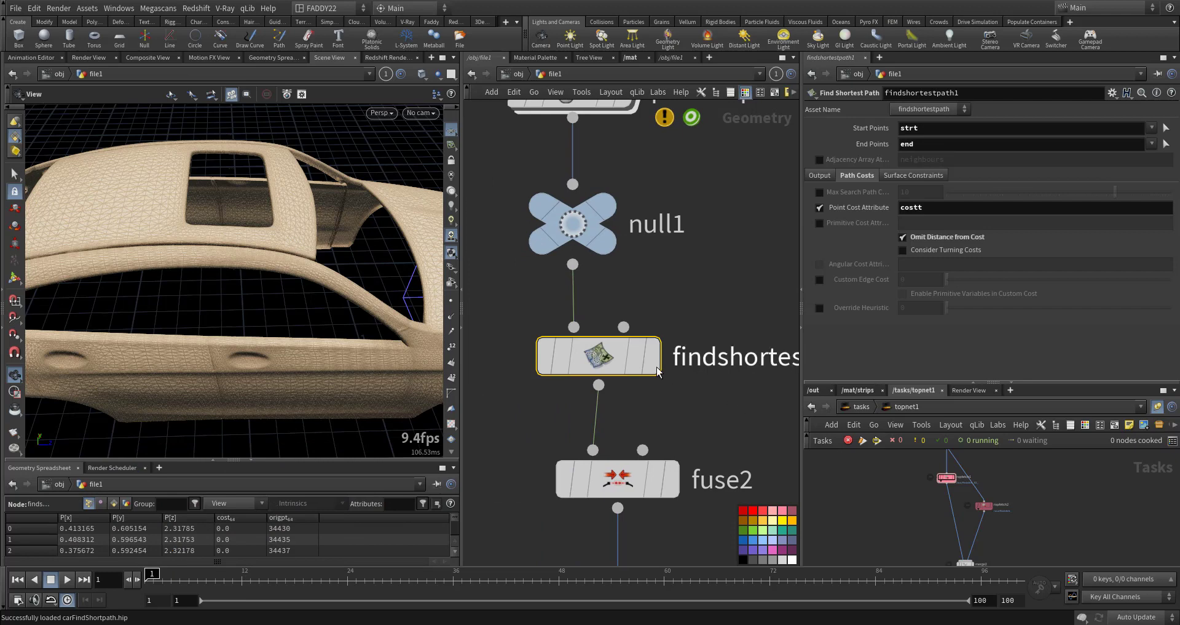
mouse_move(609, 360)
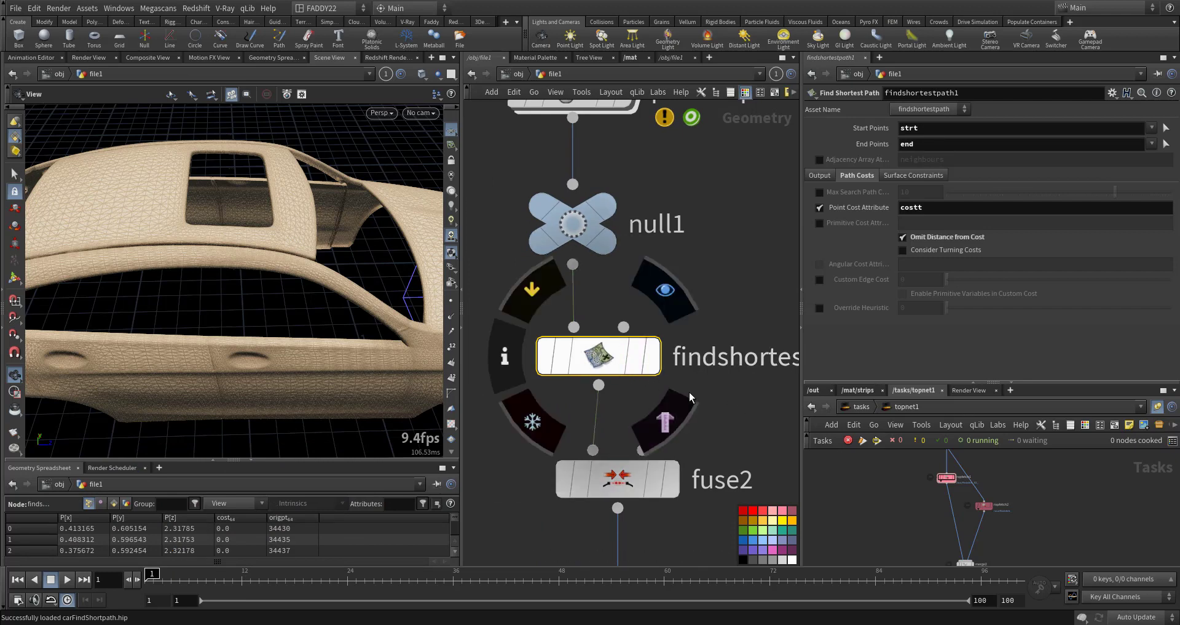
Widen the parameter area for findshortestpath1, show its output settings and point out the Start Points and End Points groups
middle_click_drag(676, 522, 609, 526)
left_click_drag(457, 378, 291, 377)
middle_click_drag(525, 403, 582, 395)
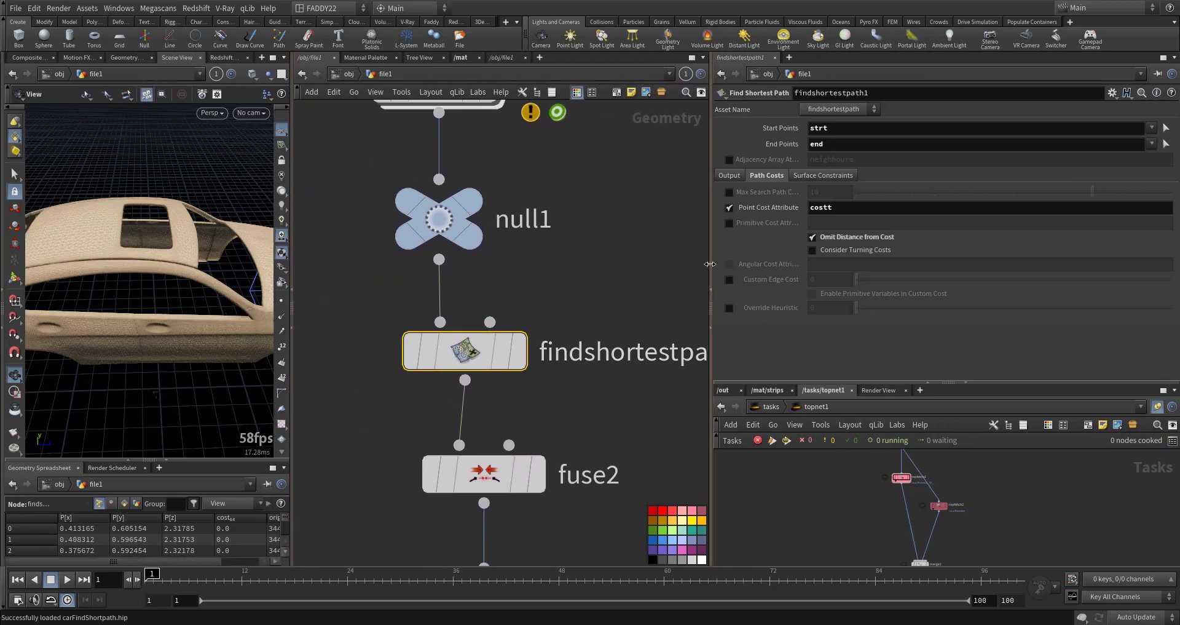
left_click_drag(711, 264, 718, 264)
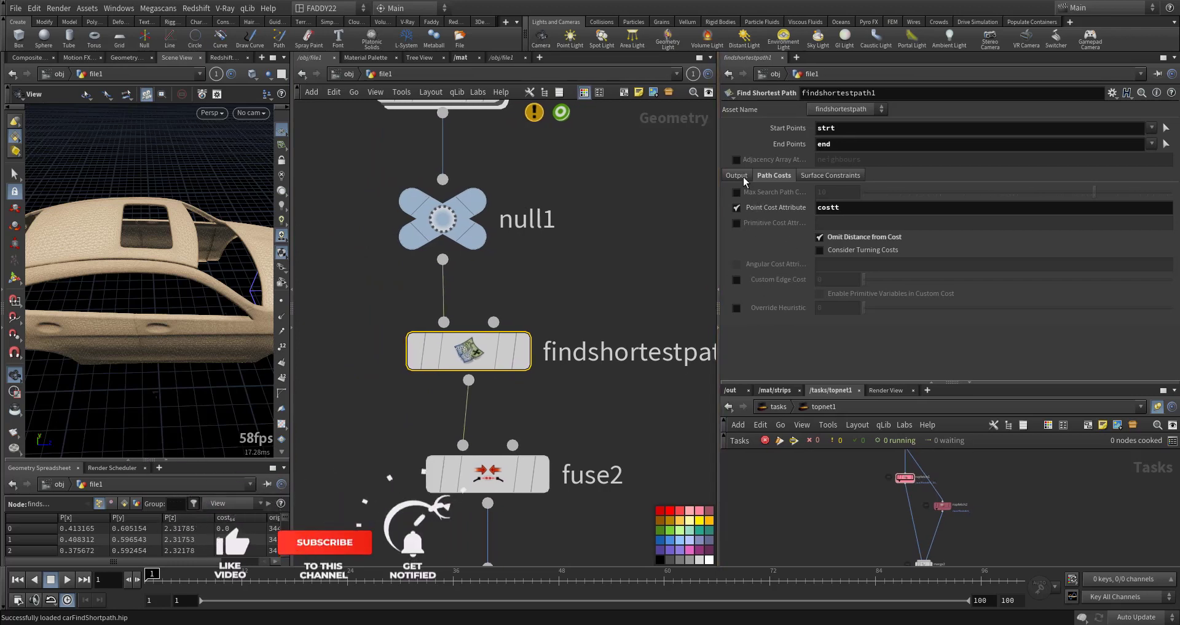
left_click(741, 176)
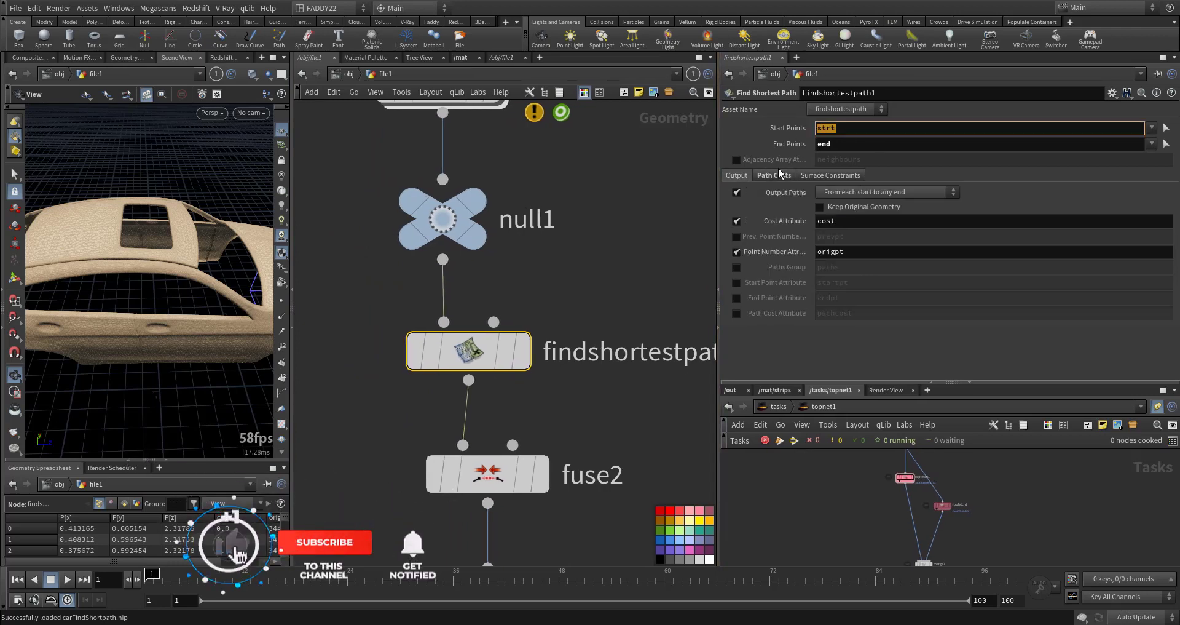
key("Tab")
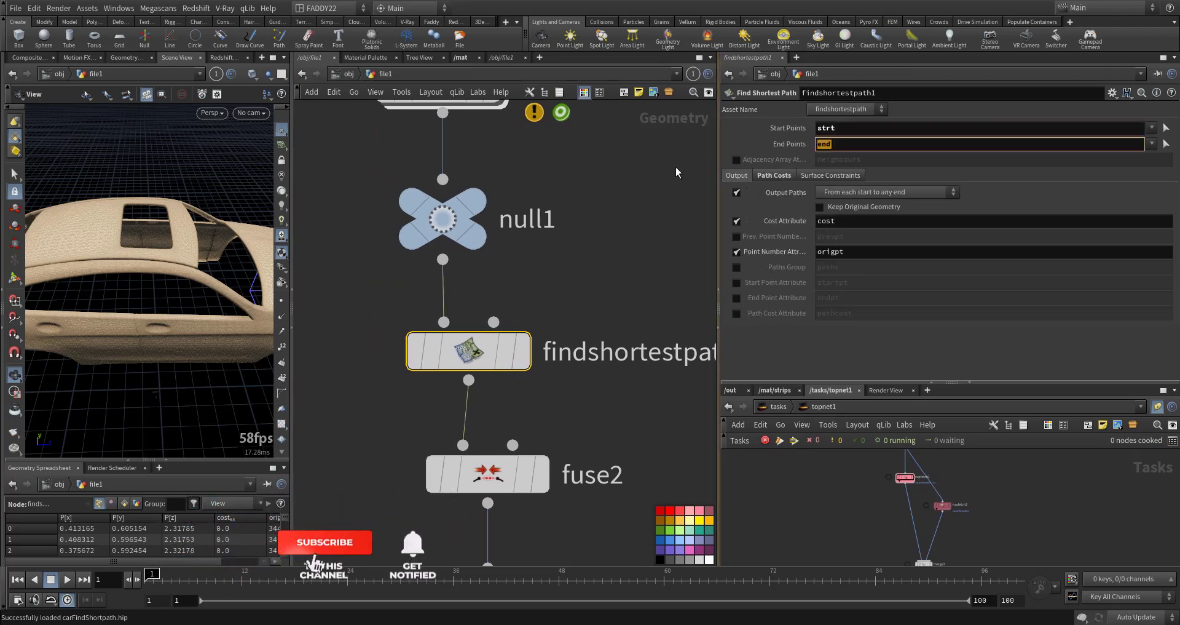
Add a Sphere (Create) node in the empty network area beside null1
left_click(602, 221)
middle_click_drag(576, 237, 799, 314)
key("Tab")
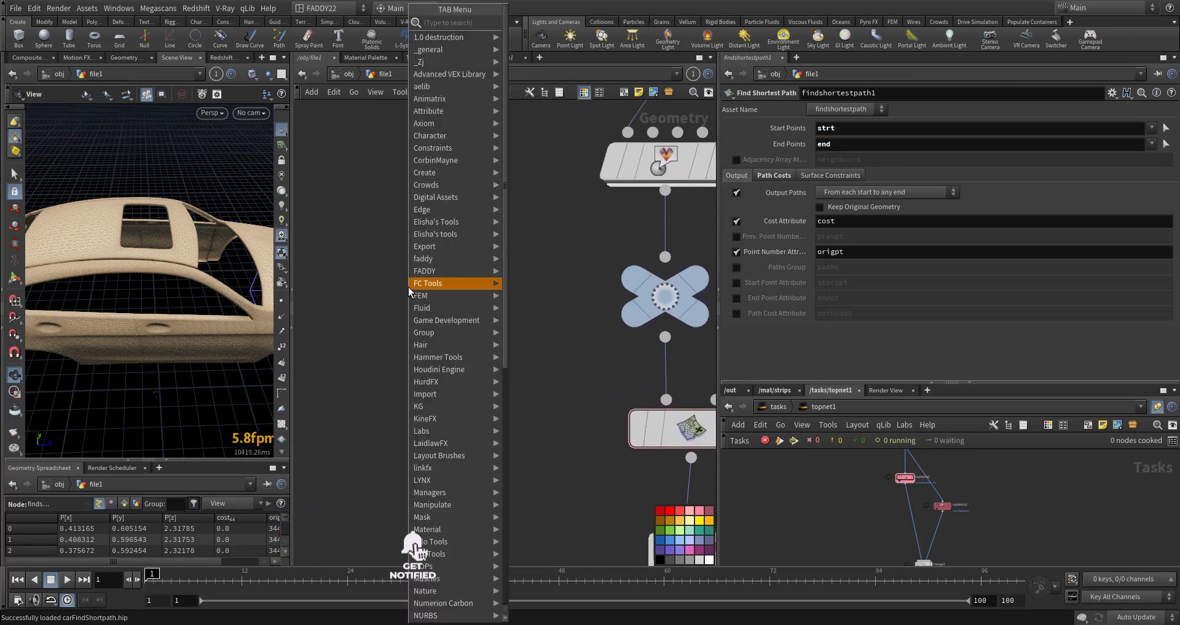
type("sp")
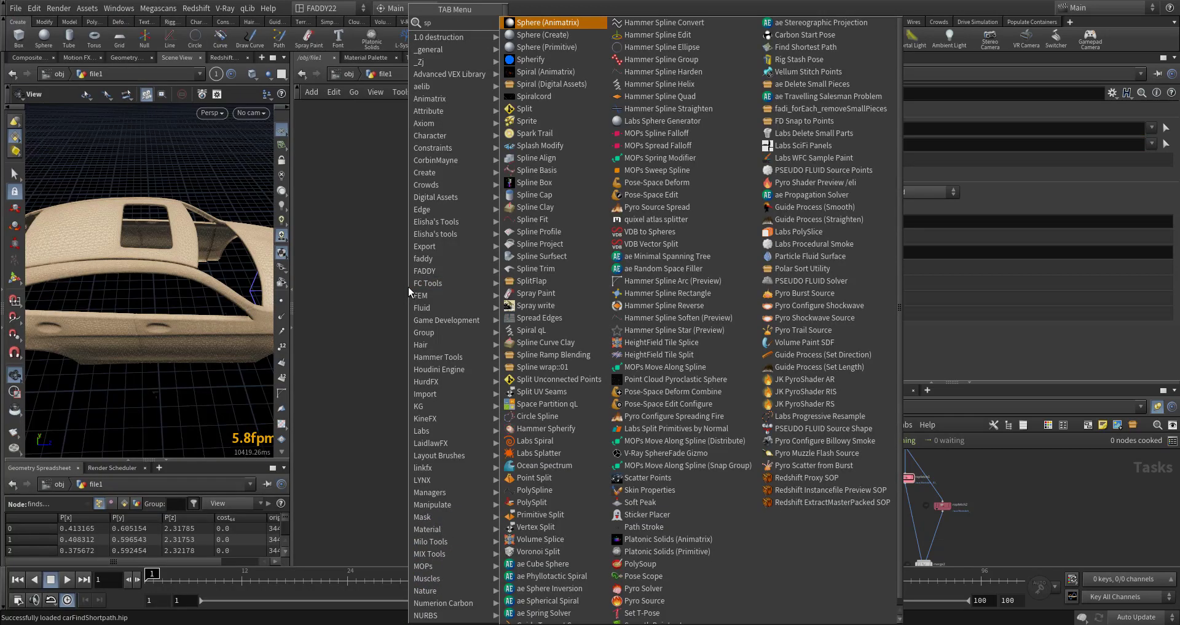
type("here")
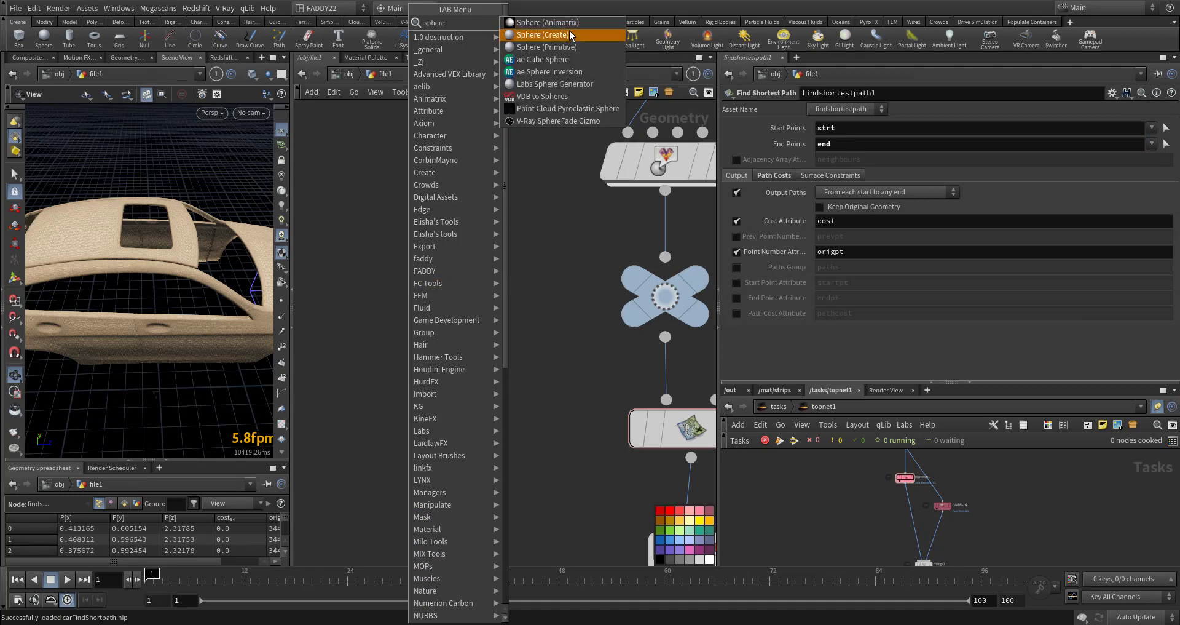
left_click(541, 34)
left_click(418, 287)
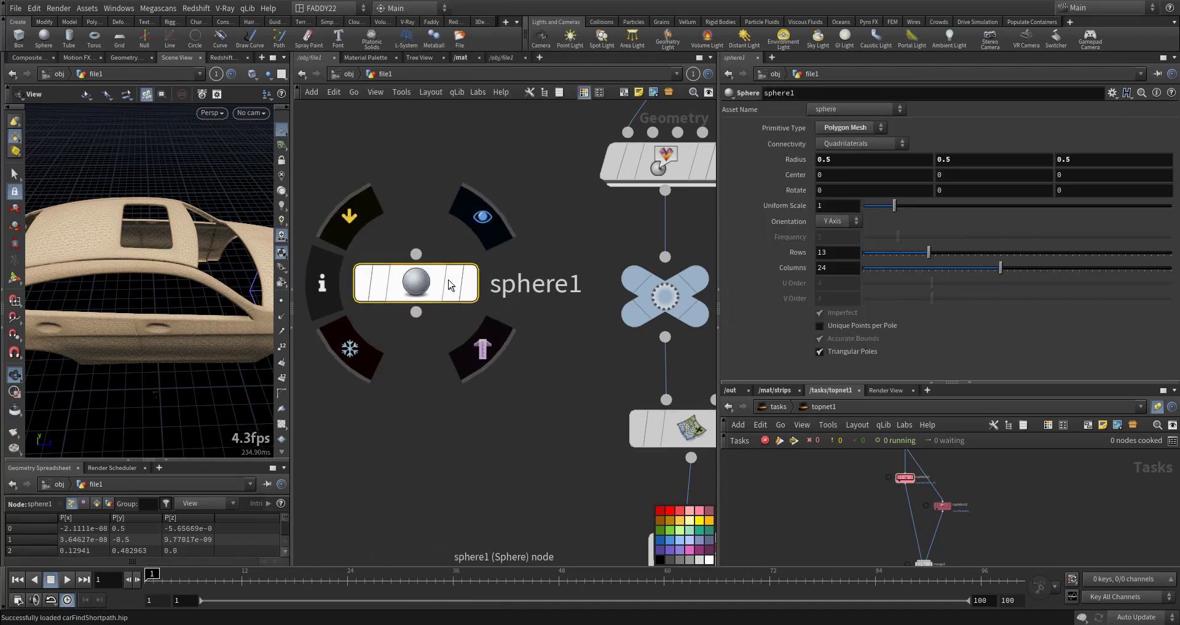
Display the sphere1 node, enlarge the viewport and frame the sphere in it
left_click(467, 284)
right_click_drag(166, 331, 200, 305)
left_click_drag(292, 215, 499, 216)
middle_click_drag(258, 279, 265, 263)
mouse_move(265, 263)
left_mouse_down()
mouse_move(259, 246)
mouse_move(269, 250)
left_mouse_up()
left_click(490, 131)
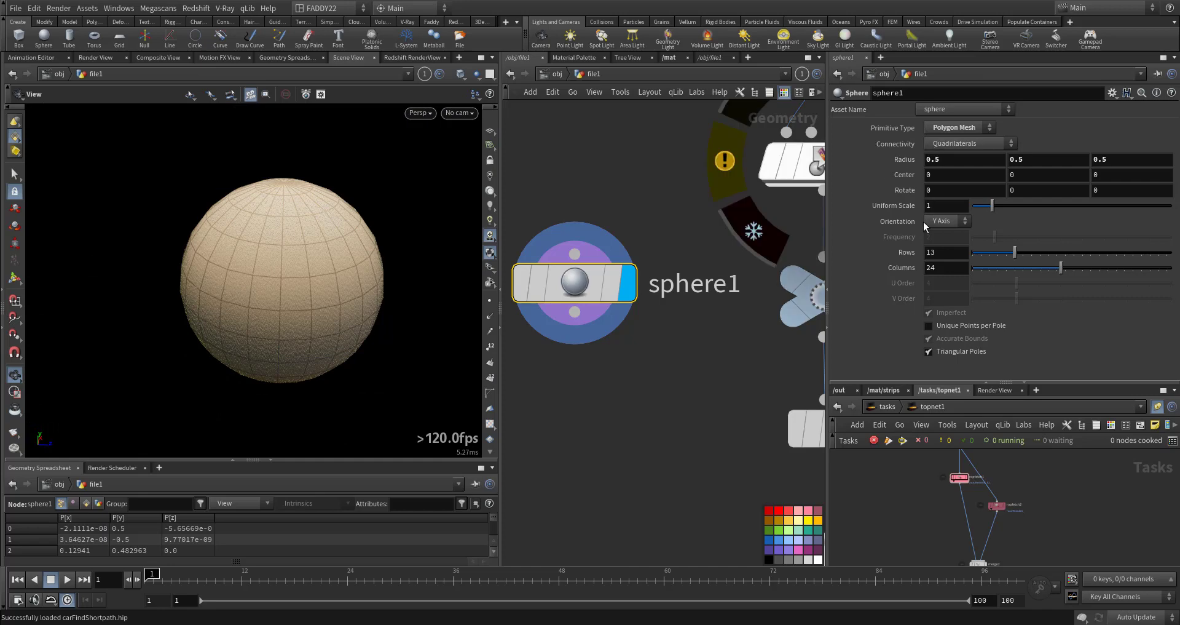
Set the sphere's radius to 1 on all three axes and inspect it in the viewport
middle_click_drag(899, 159, 937, 165)
right_click_drag(356, 286, 232, 298)
left_click_drag(232, 298, 311, 282)
Add a Find Shortest Path node below sphere1, wire the sphere into its first input, display it and check its node information
key("Tab")
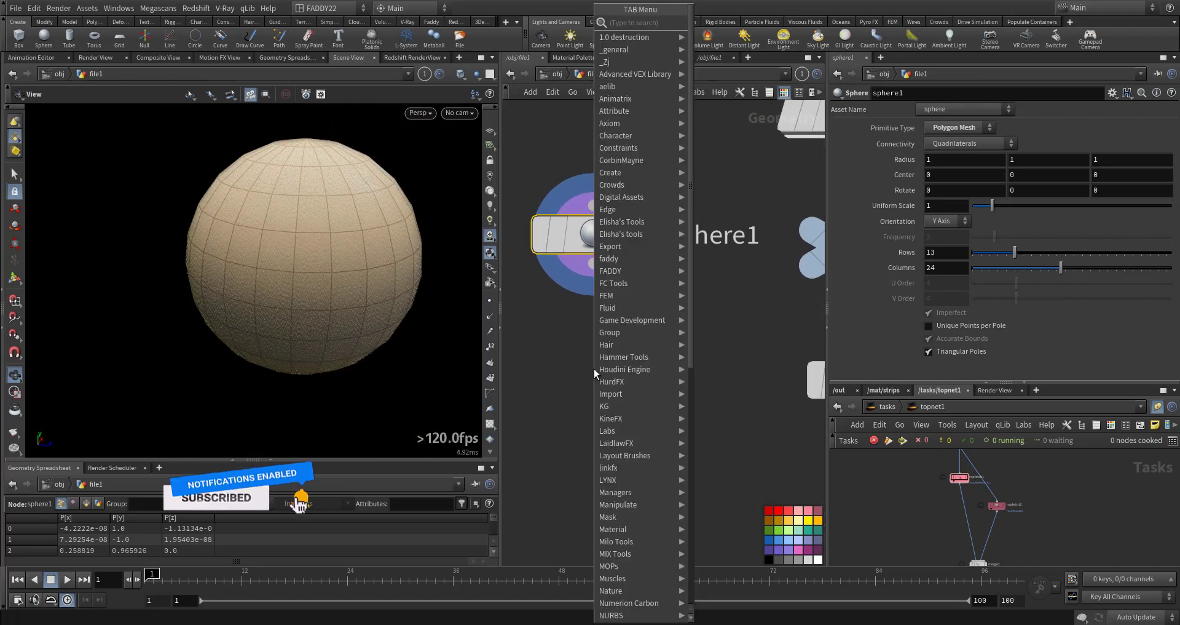
type("find")
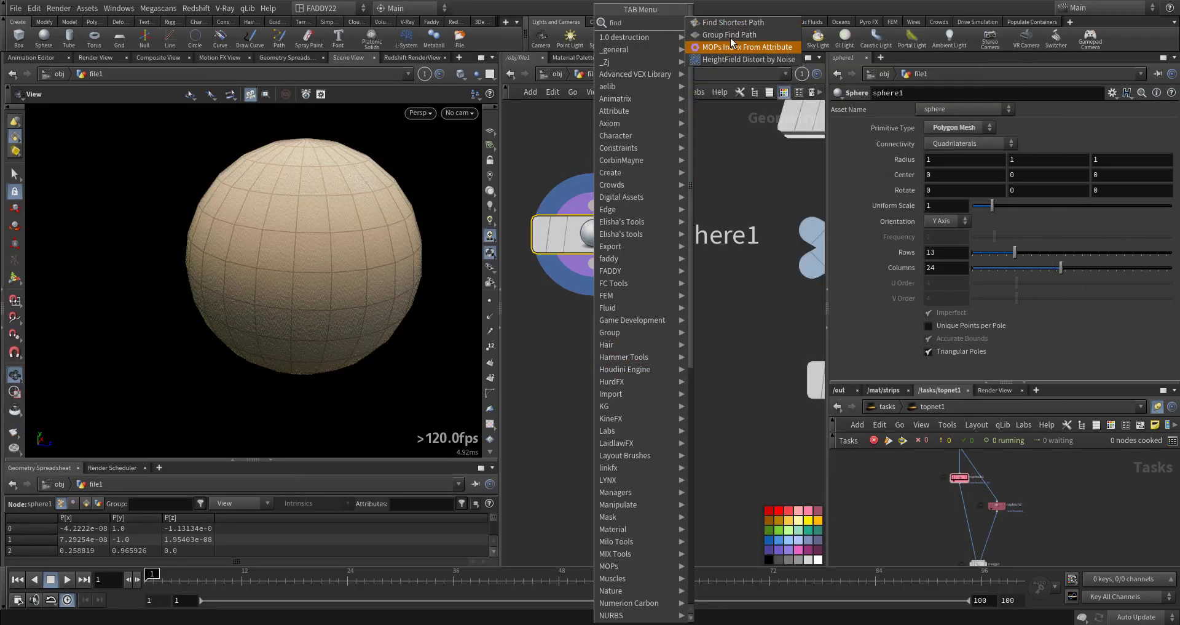
left_click(733, 22)
left_click(609, 410)
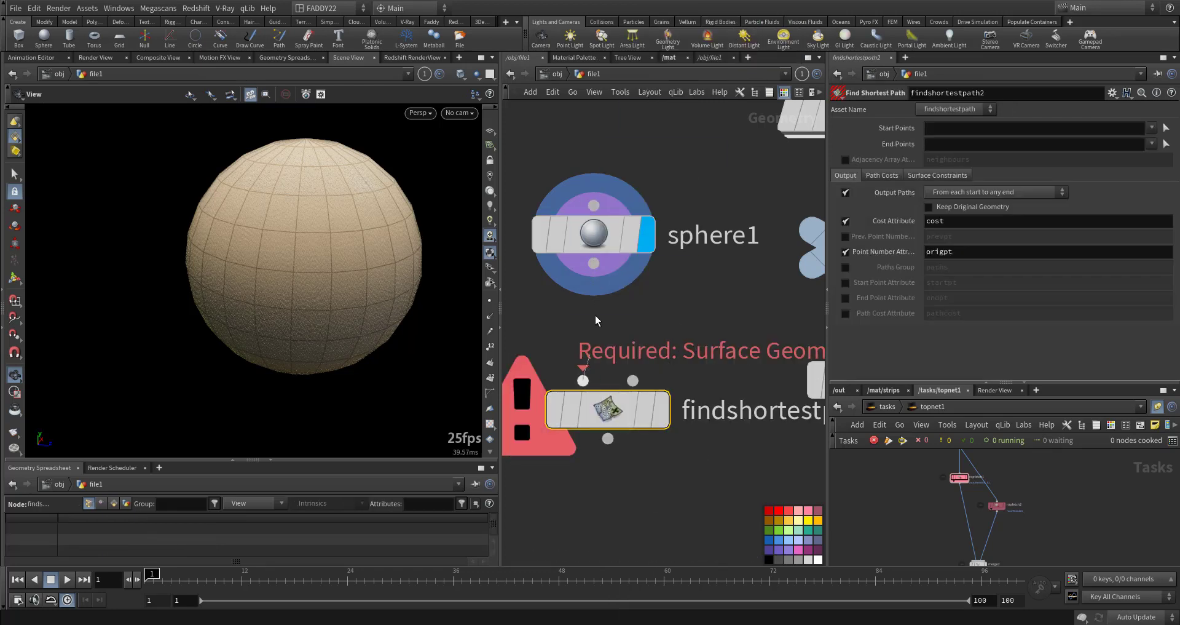
left_click_drag(595, 306, 584, 379)
left_click(662, 410)
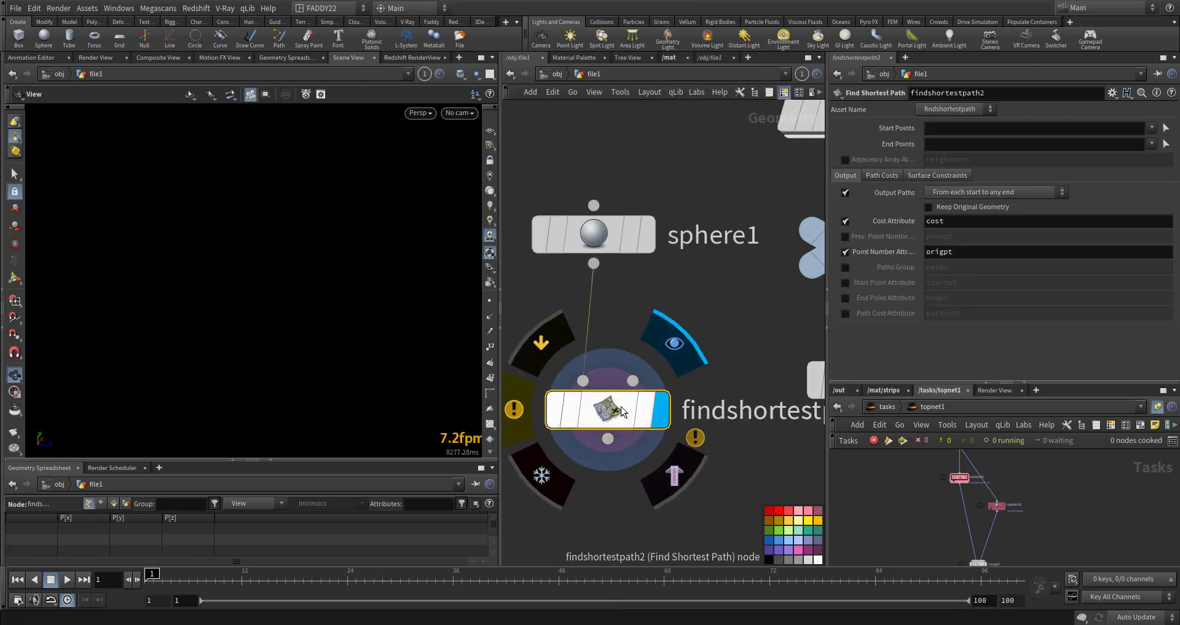
middle_click(624, 411)
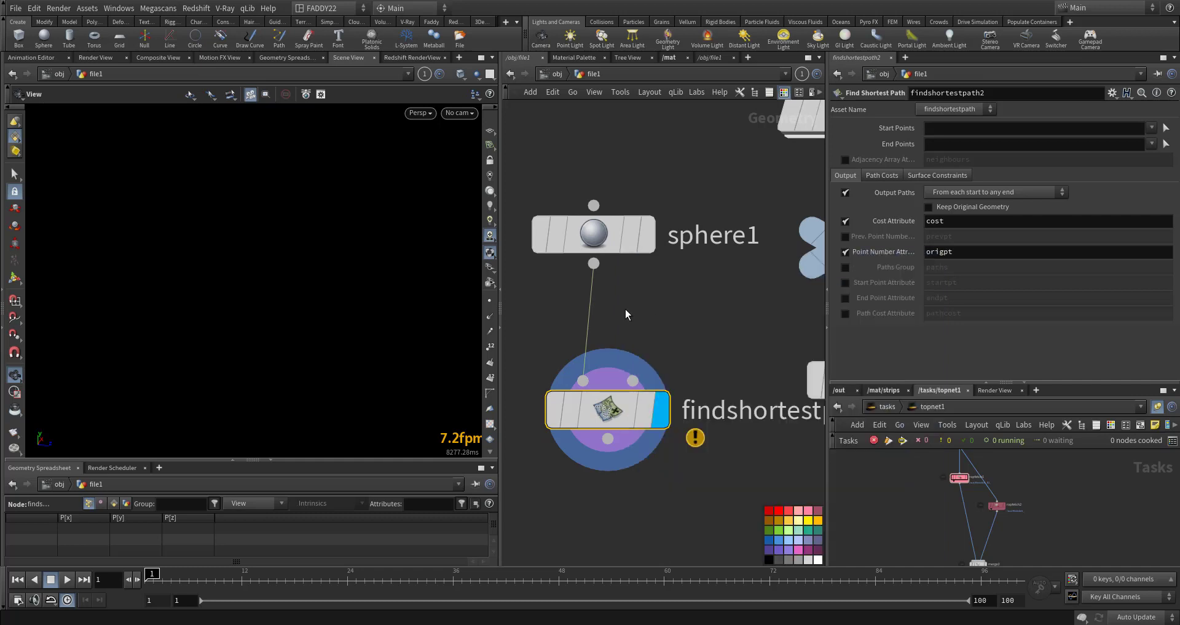
Insert a Group Create node between sphere1 and findshortestpath2 and rename it strt
key("Return")
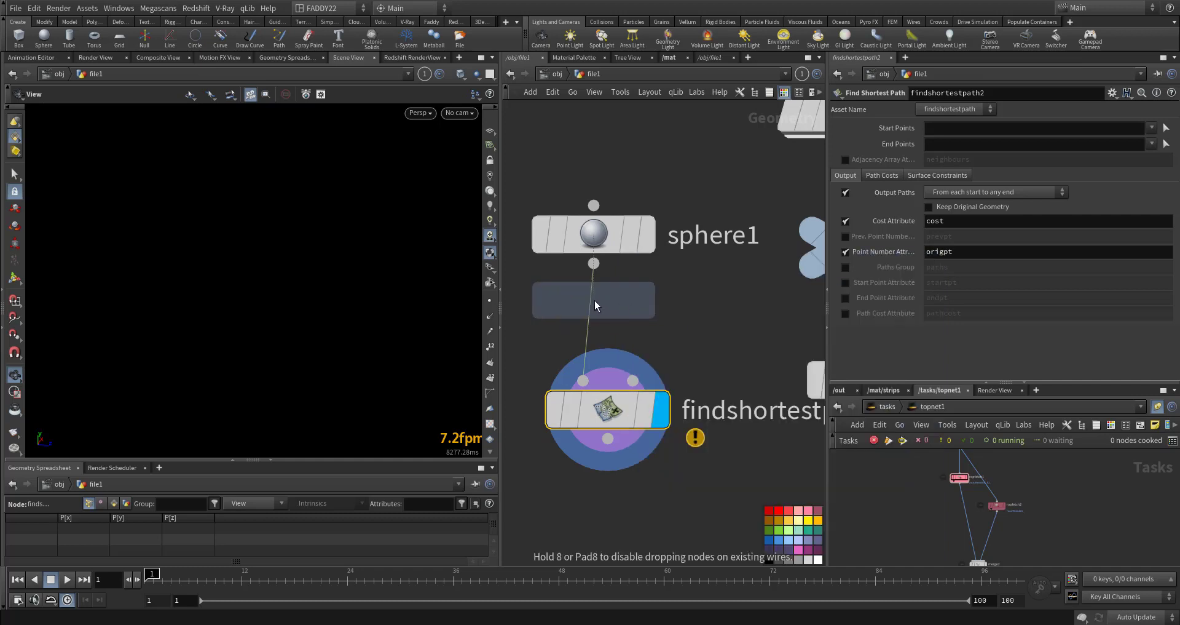
left_click(595, 301)
double_click(694, 361)
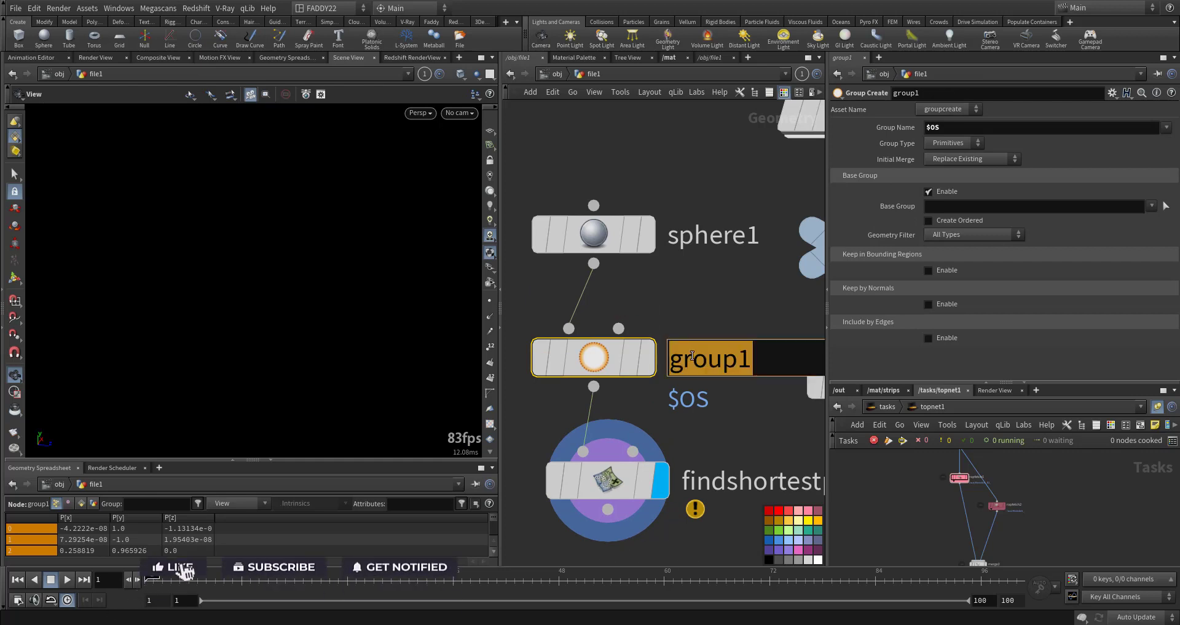
type("strt")
key("Return")
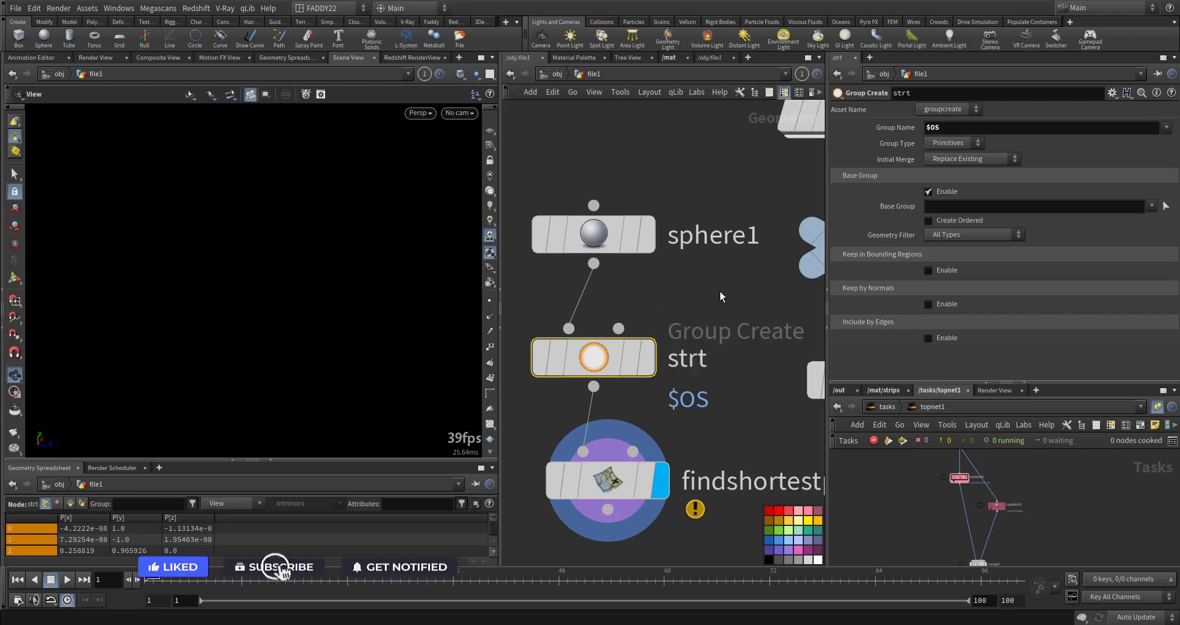
Display strt, set its group type to Points and pick point 136 on the sphere as its base group
left_click(645, 356)
left_click(952, 142)
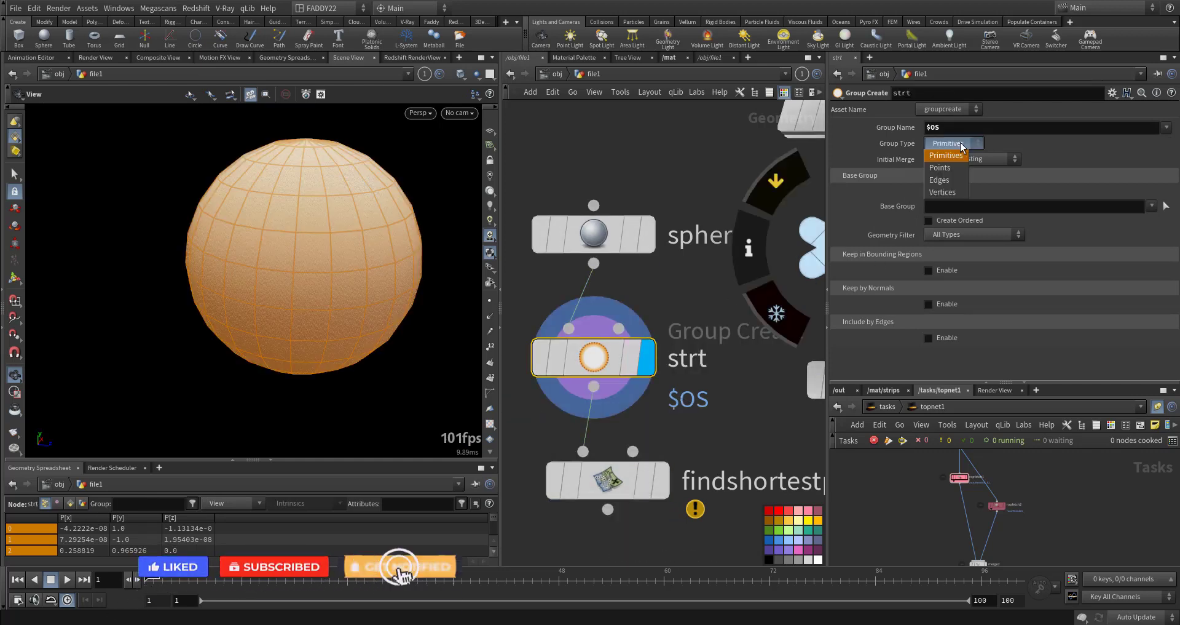
left_click(950, 155)
left_click(1165, 208)
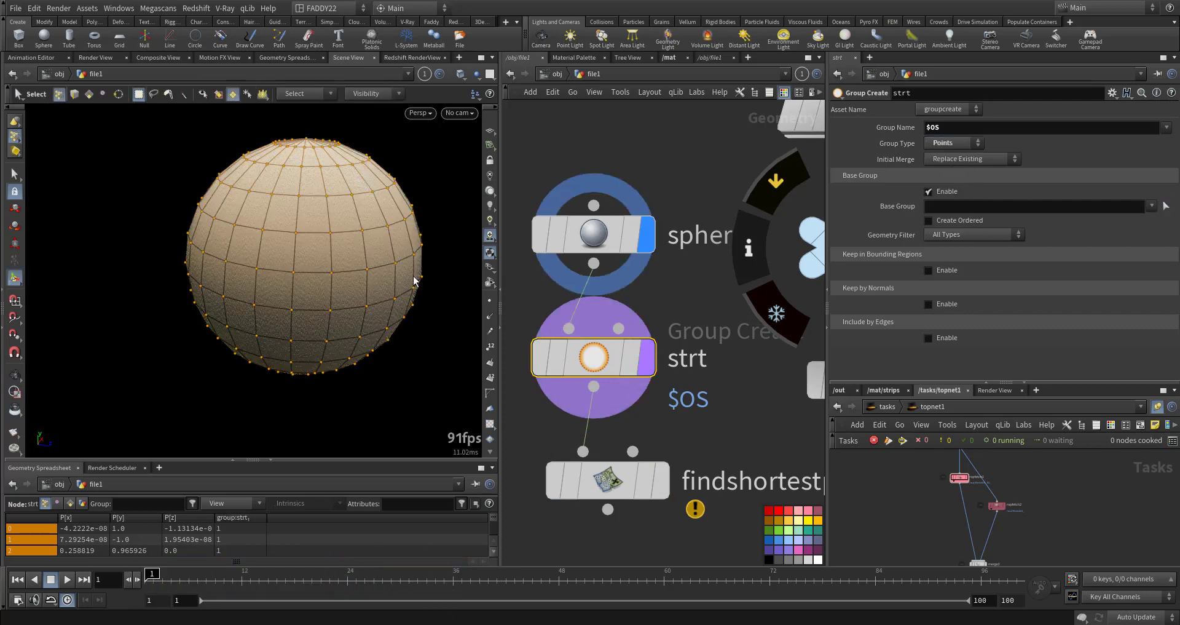
left_click(367, 307)
key("Return")
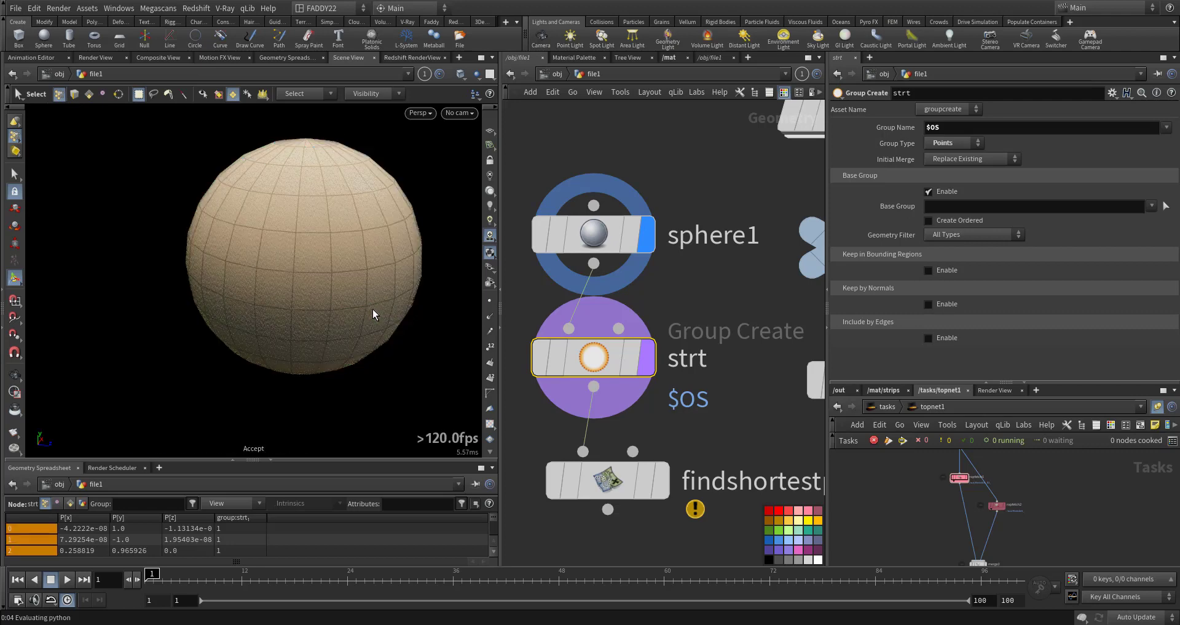
Display findshortestpath2, set its Start Points to the strt group and check the node information
middle_click_drag(710, 432, 685, 401)
left_click(634, 451)
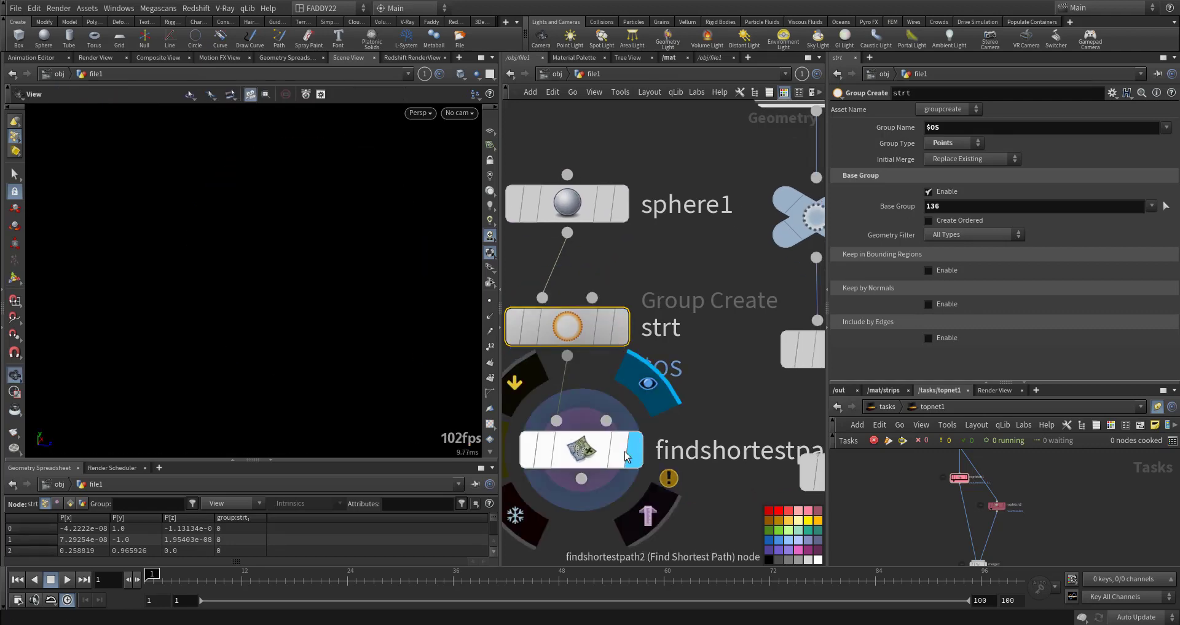
left_click(606, 451)
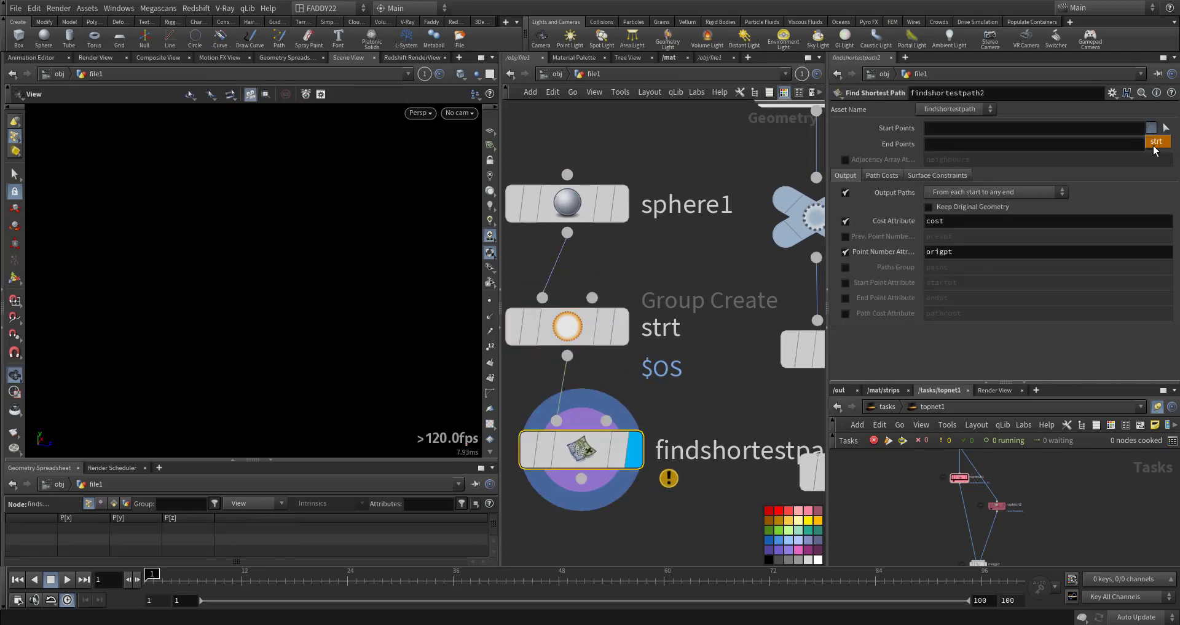
middle_click(612, 447)
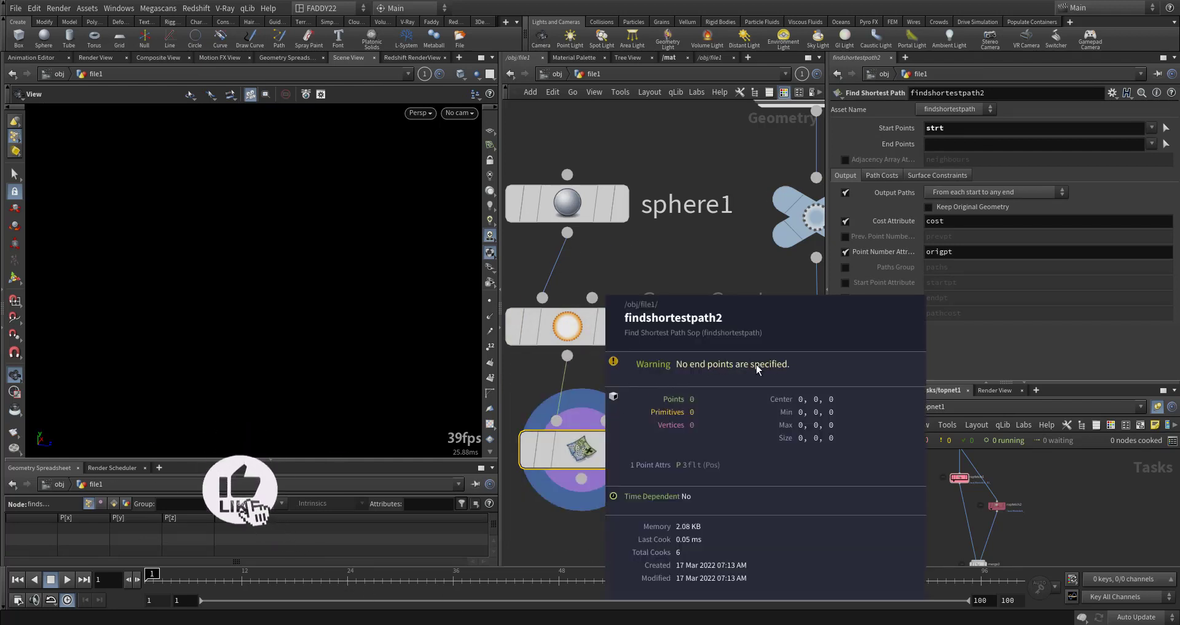
Insert a second Group Create node between strt and findshortestpath2, display it and set its group type to Points
middle_click_drag(685, 399, 695, 390)
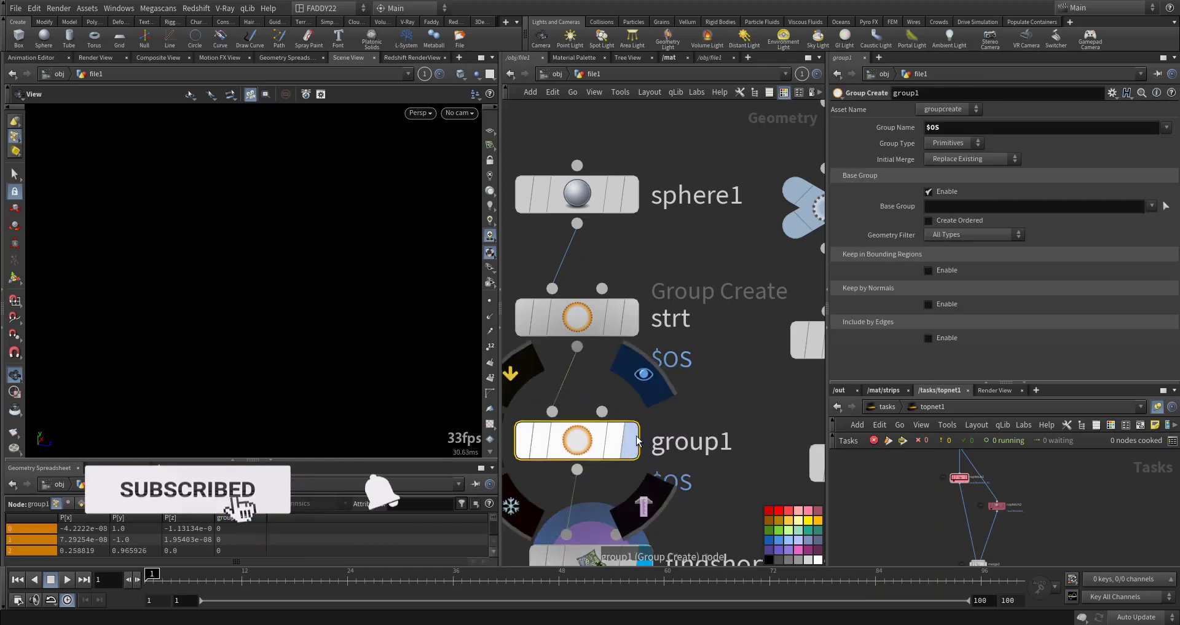
left_click(637, 440)
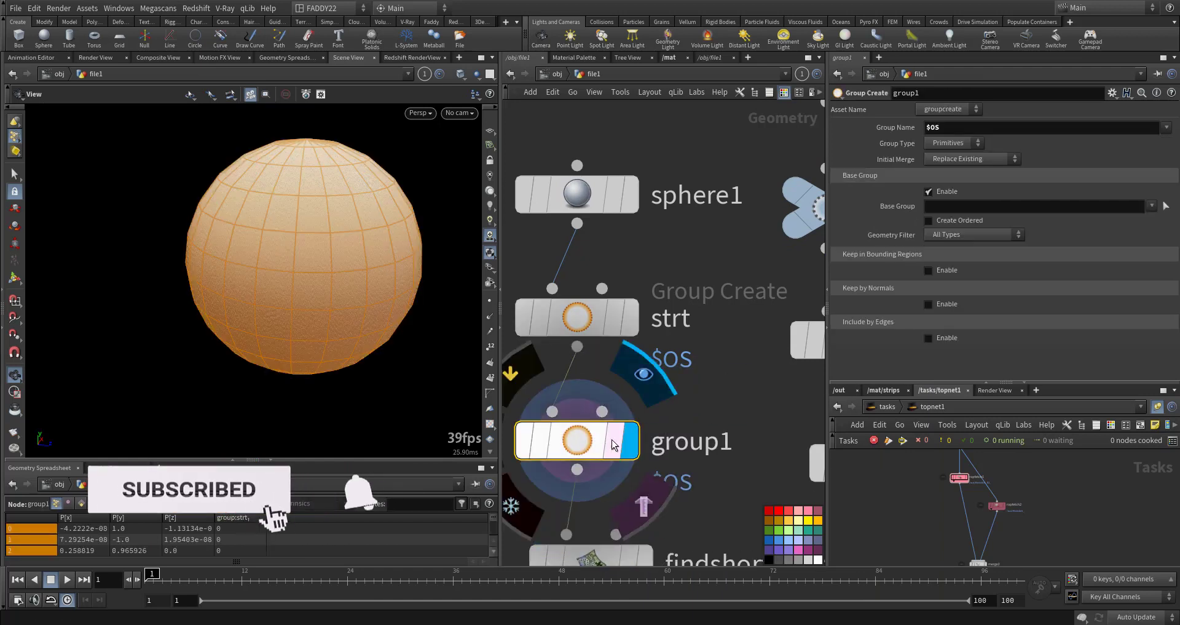
left_click(954, 143)
left_click(940, 167)
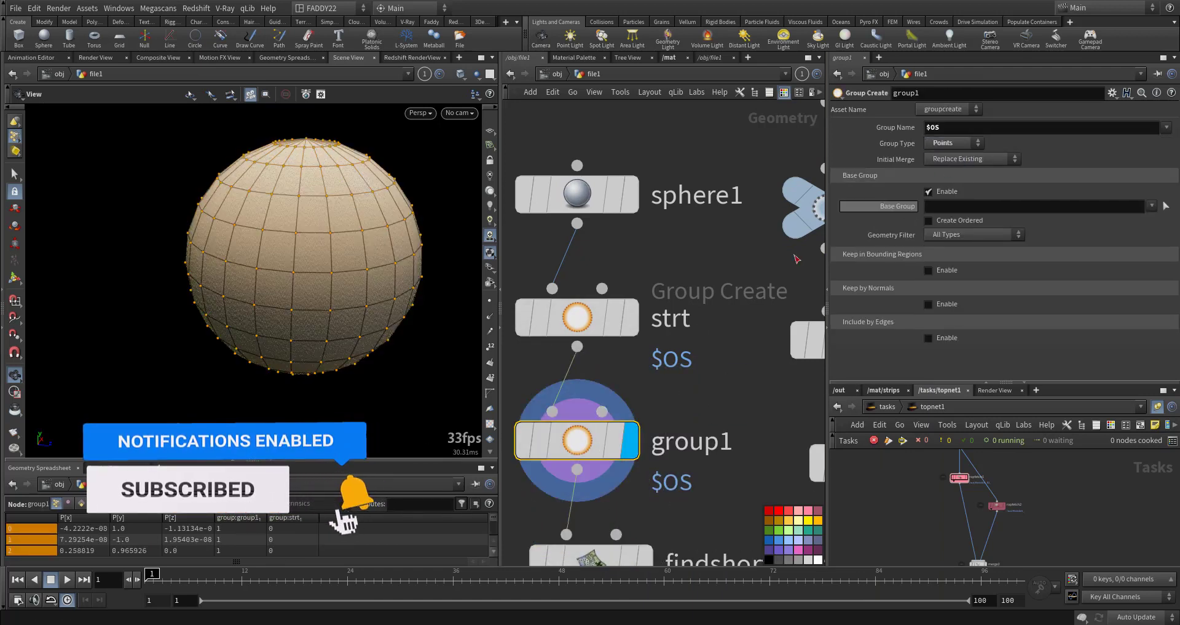
Rename the second Group Create node end and set its Base Group to *
double_click(692, 441)
type("e")
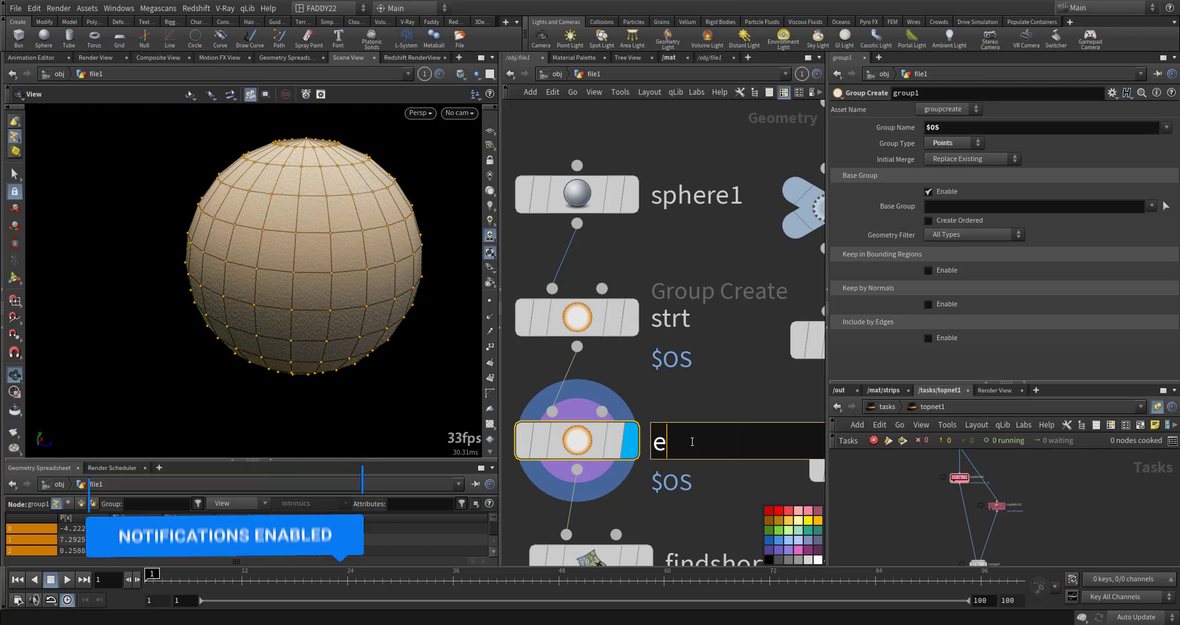
type("nd")
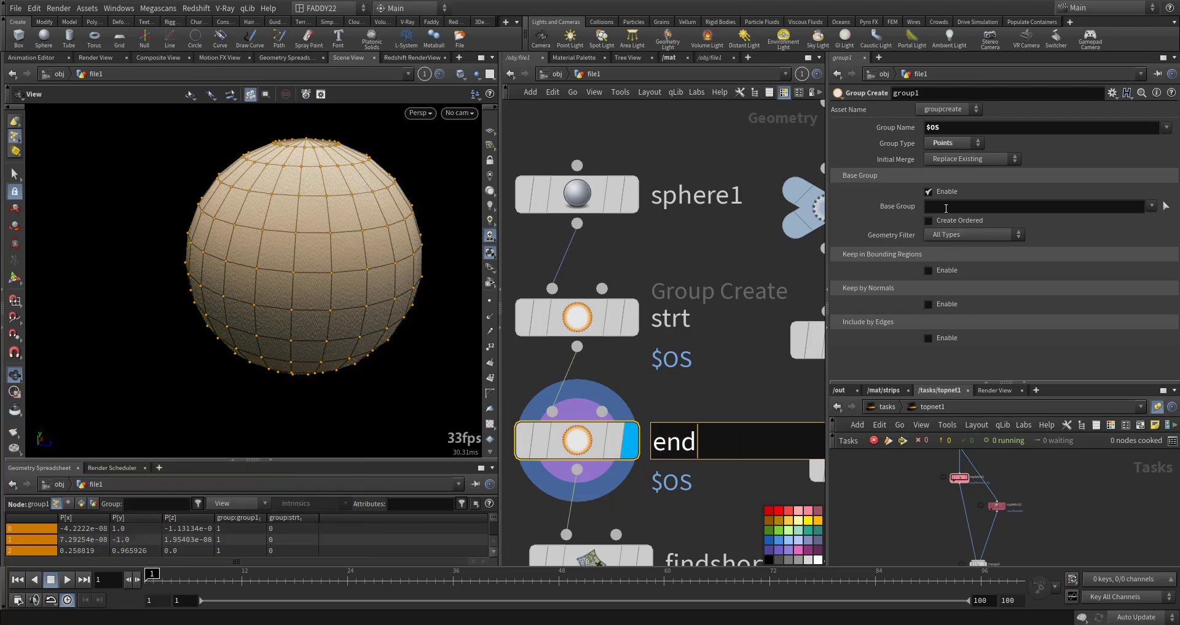
left_click(946, 207)
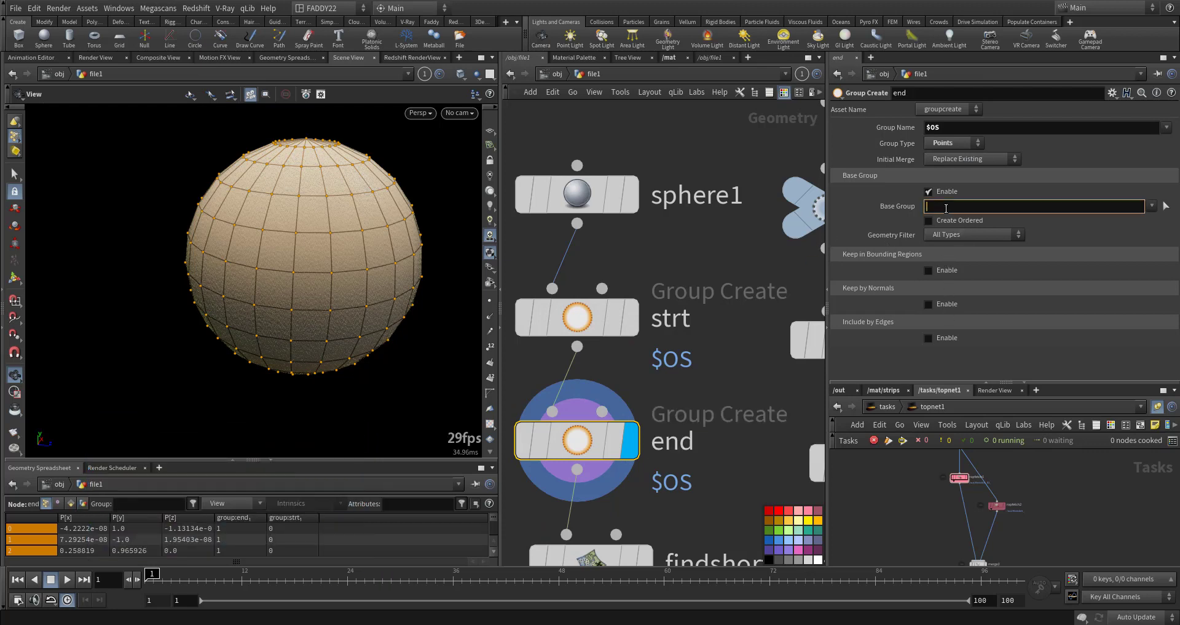
left_click(697, 262)
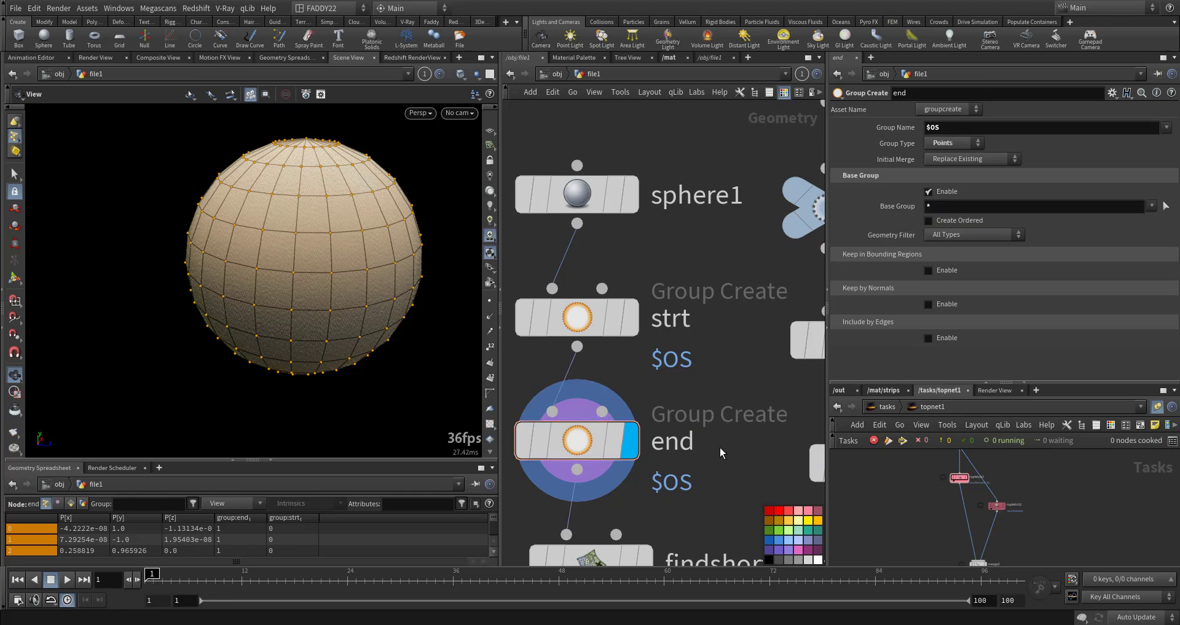
Display findshortestpath2 and set its End Points to the end group
middle_click_drag(720, 448, 704, 315)
left_click(626, 438)
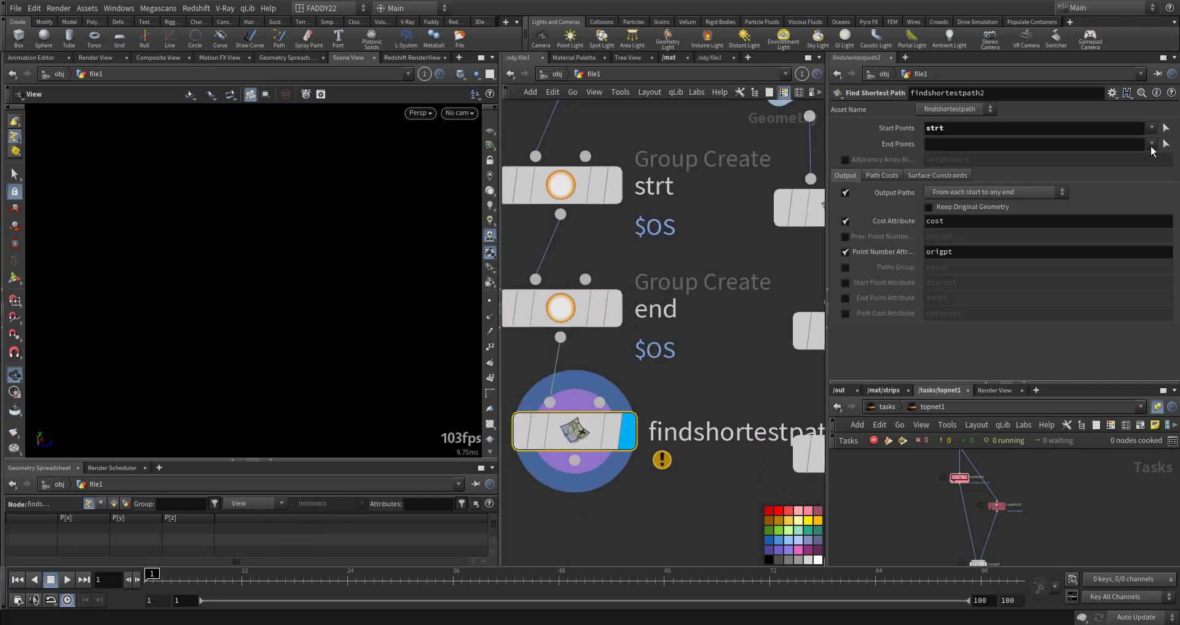
left_click(1158, 158)
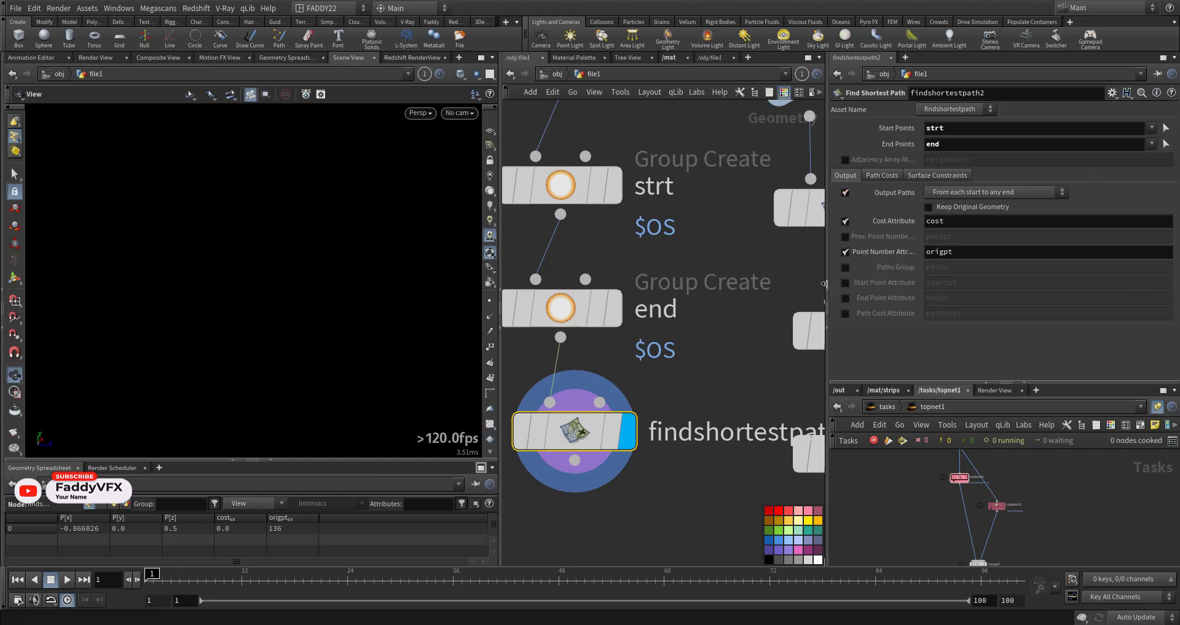
Turn off the Cost Attribute output of findshortestpath2 and look through its path cost settings
left_click(887, 175)
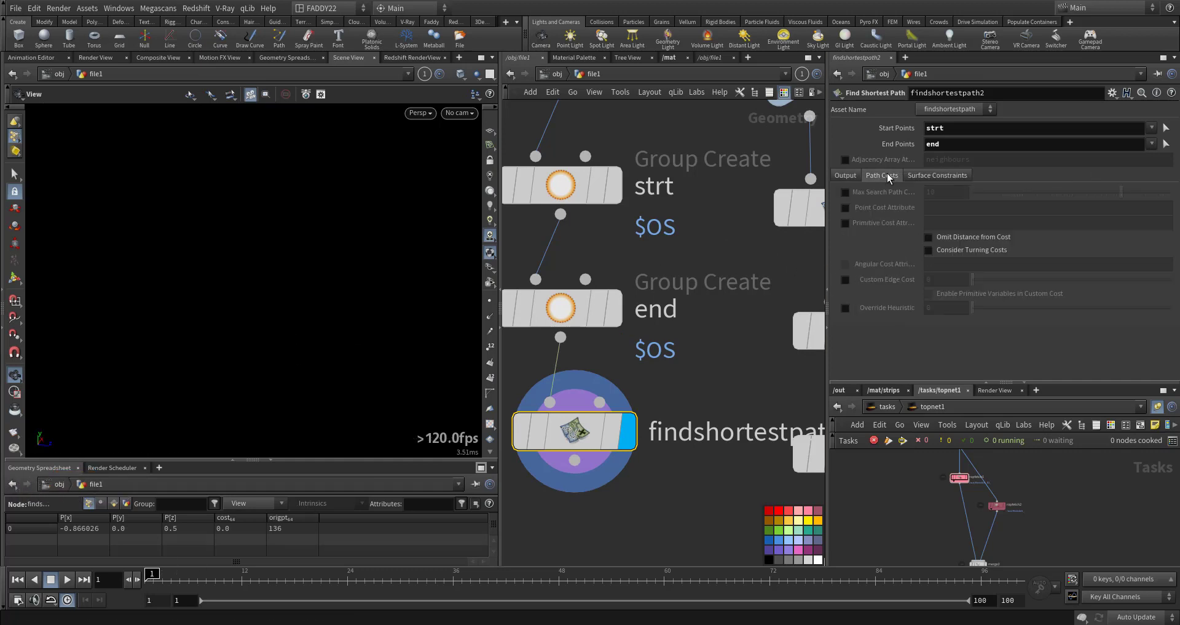
left_click(845, 176)
left_click(846, 222)
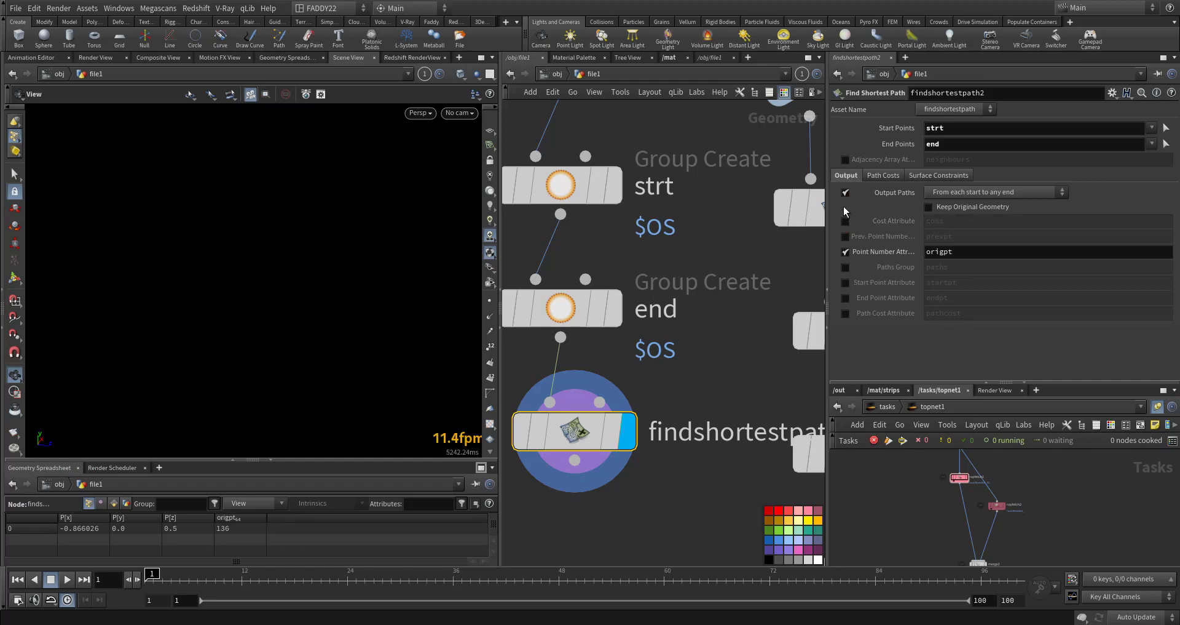
left_click(875, 175)
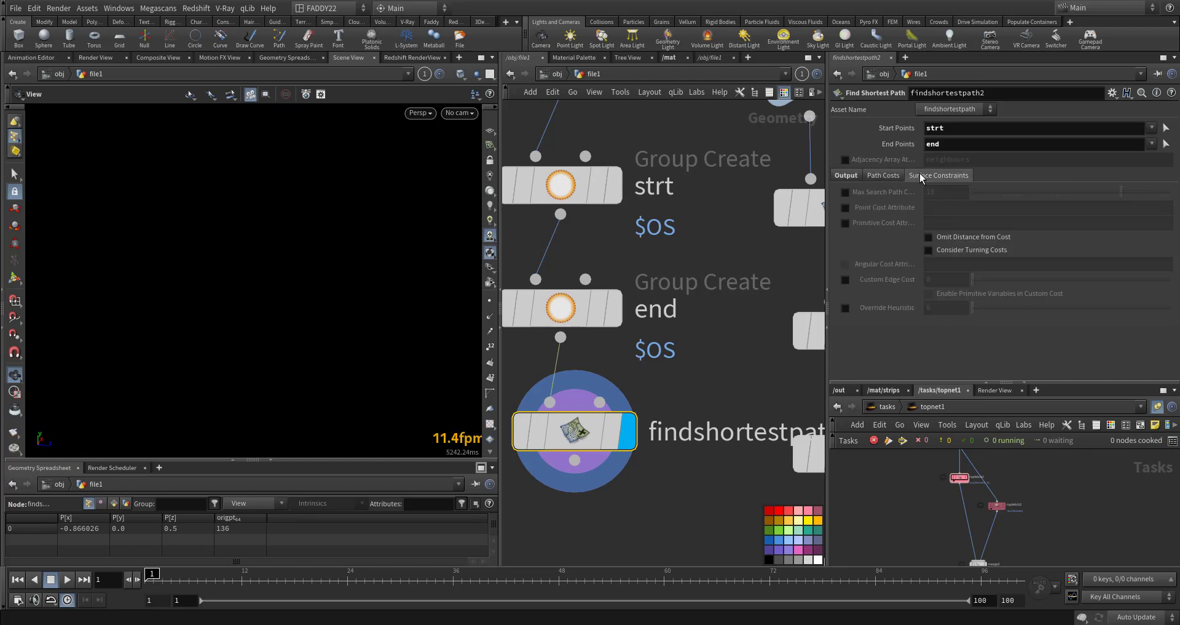
left_click(852, 176)
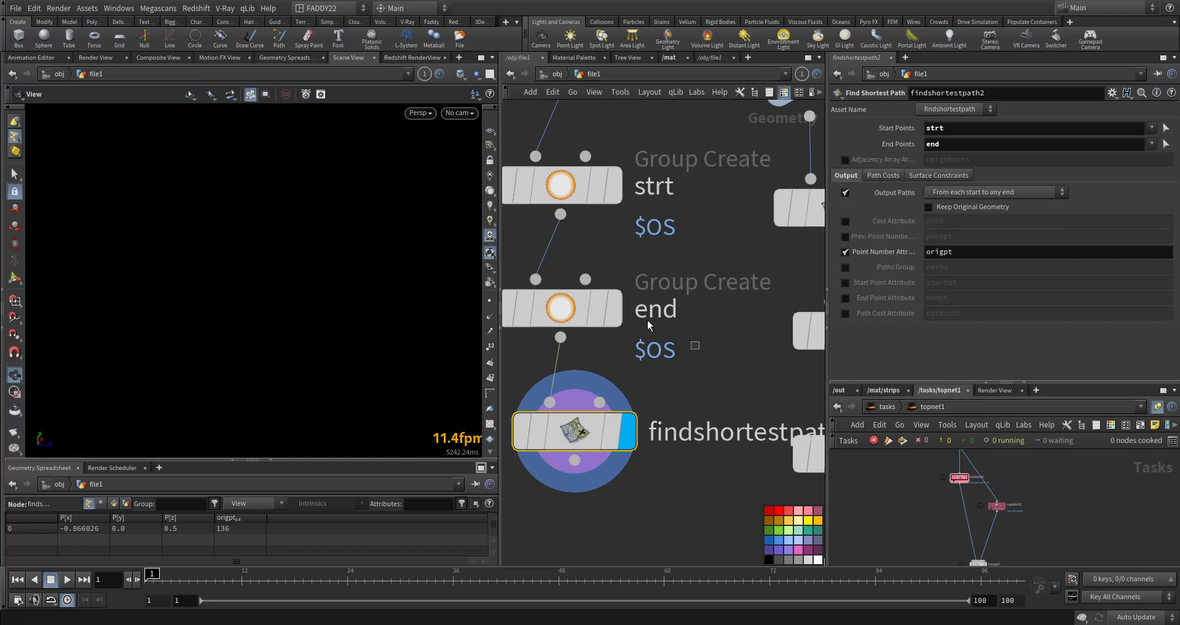
Replace the end node's Base Group with points picked along the sphere's side and near its top
left_click(610, 307)
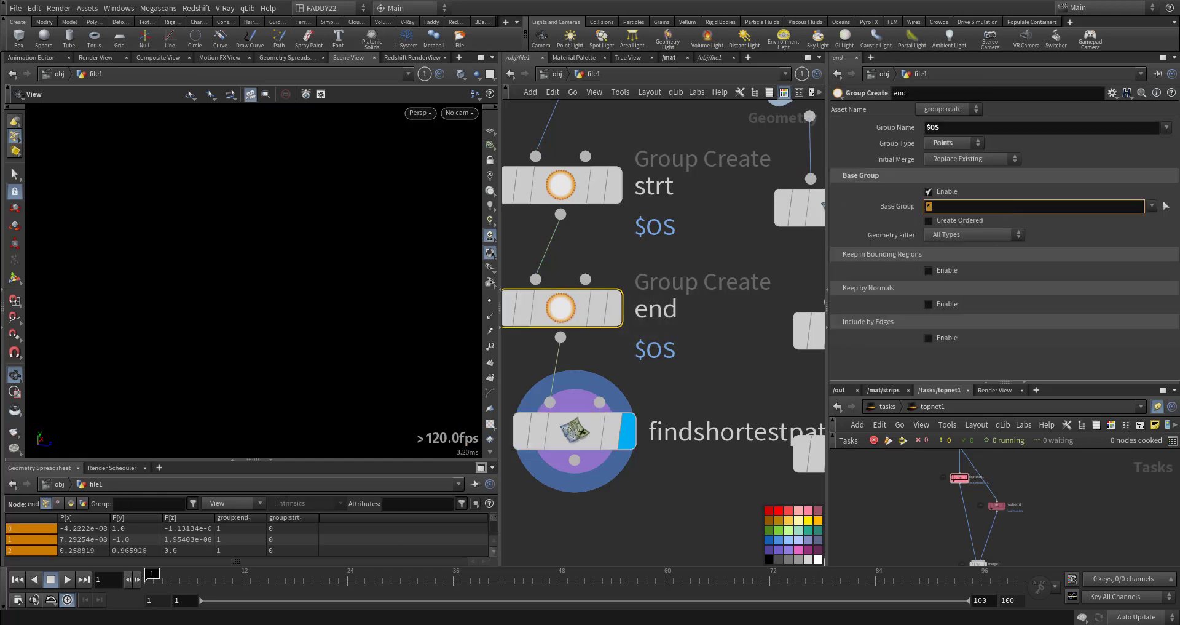
left_click(1166, 207)
left_click_drag(158, 244, 204, 316)
left_click_drag(224, 160, 285, 181, "shift")
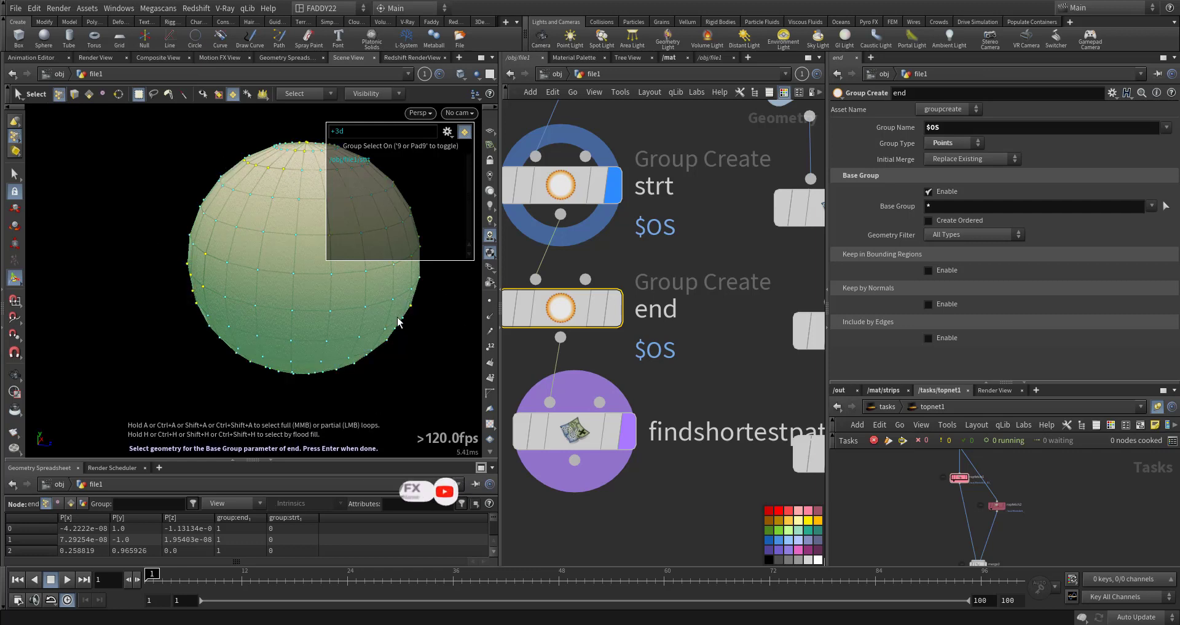
key("Return")
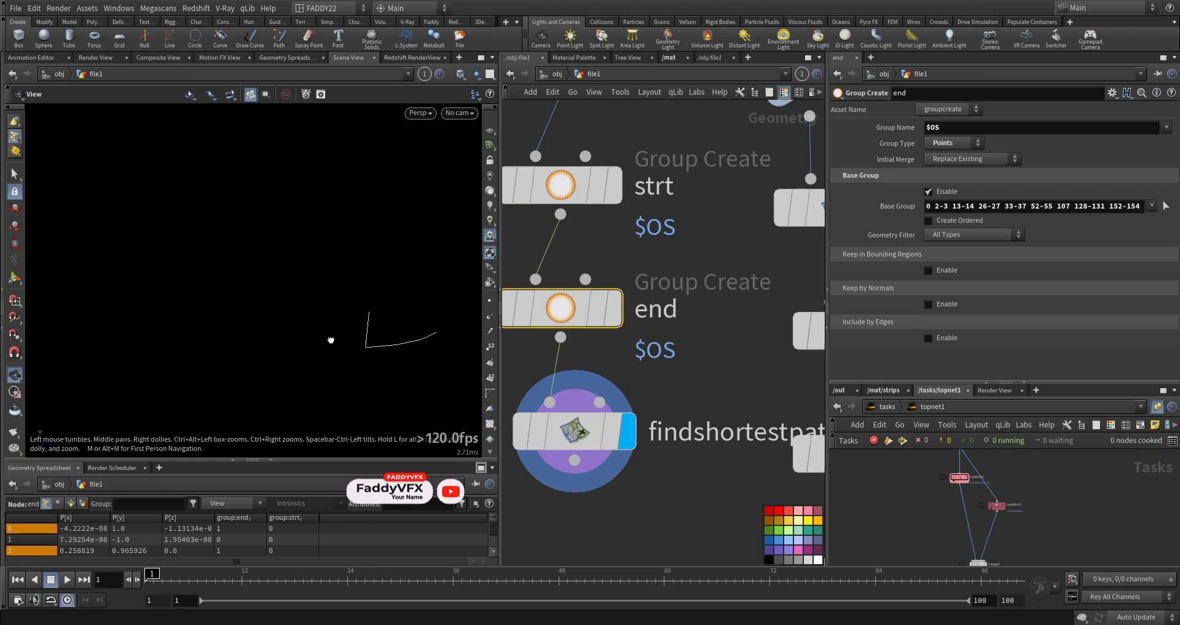
Replace the strt node's Base Group with several clusters of points picked around the sphere
left_click(591, 196)
left_click(1165, 207)
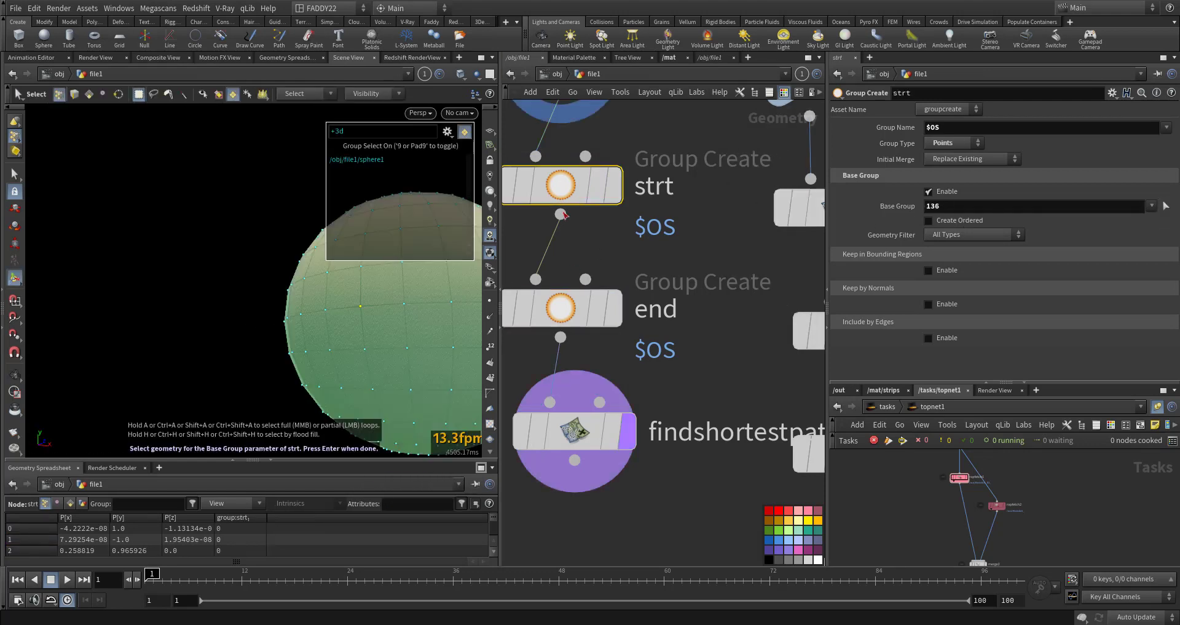
left_click_drag(318, 262, 322, 267)
left_click_drag(344, 314, 281, 258, "alt")
middle_click_drag(284, 305, 280, 369, "alt")
left_click_drag(283, 370, 306, 384, "shift")
left_click_drag(409, 389, 374, 418, "shift")
left_click_drag(240, 399, 228, 421, "shift")
left_click_drag(289, 338, 313, 319, "alt")
key("Return")
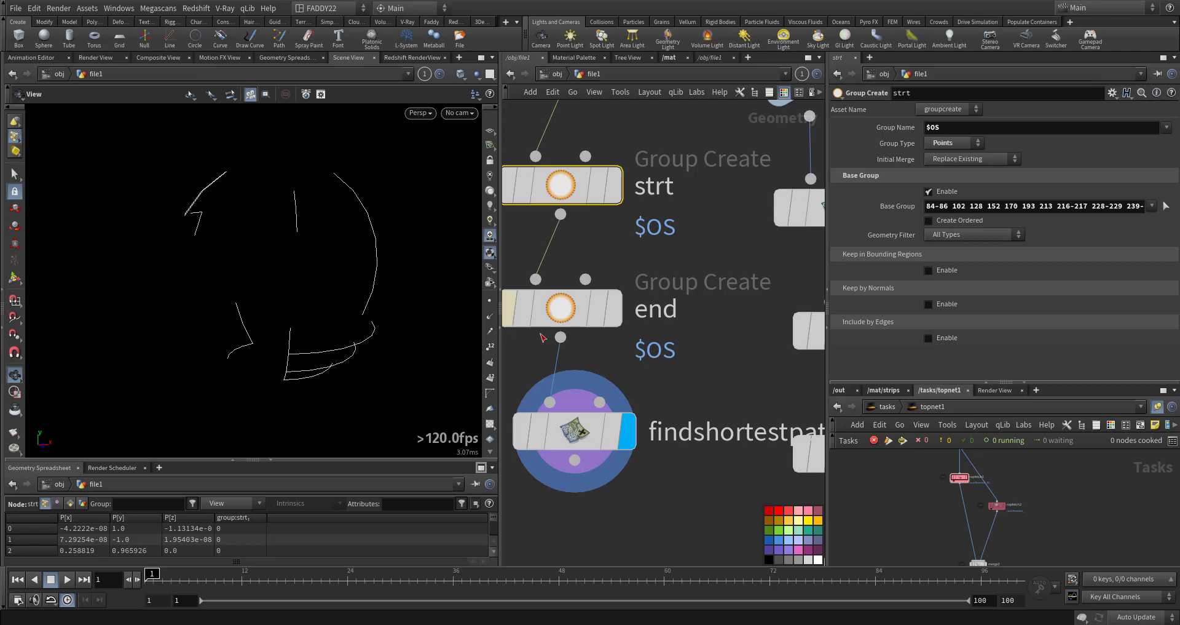
Return to the car body network and display the fuse1 result
scroll(659, 437, "down", 4)
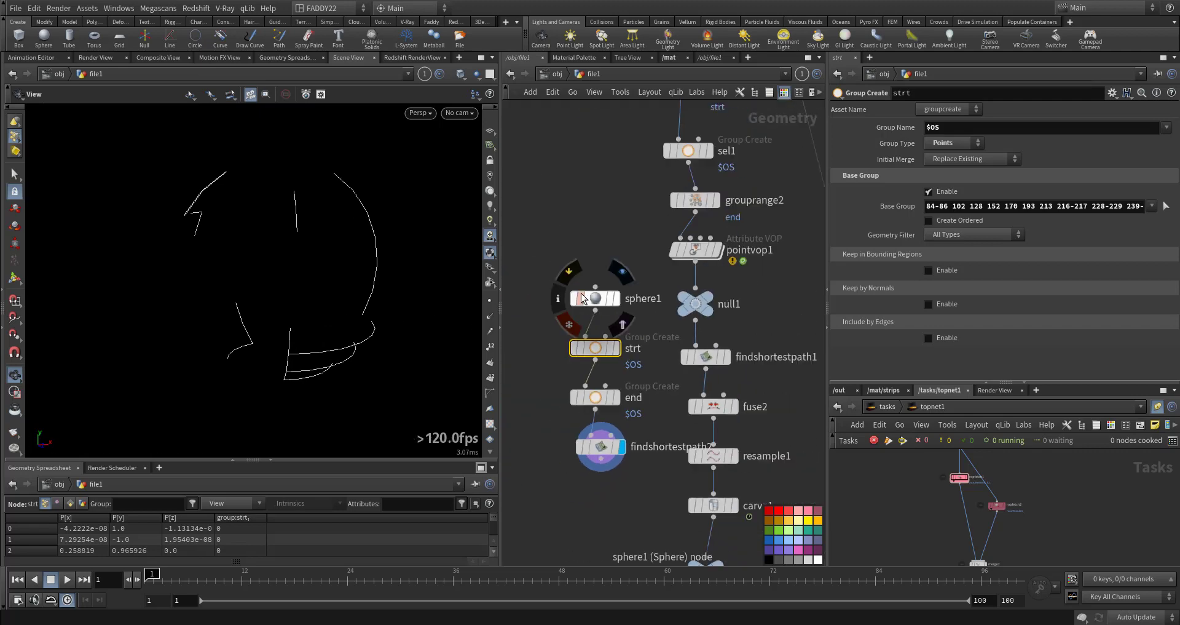
scroll(755, 325, "up", 6)
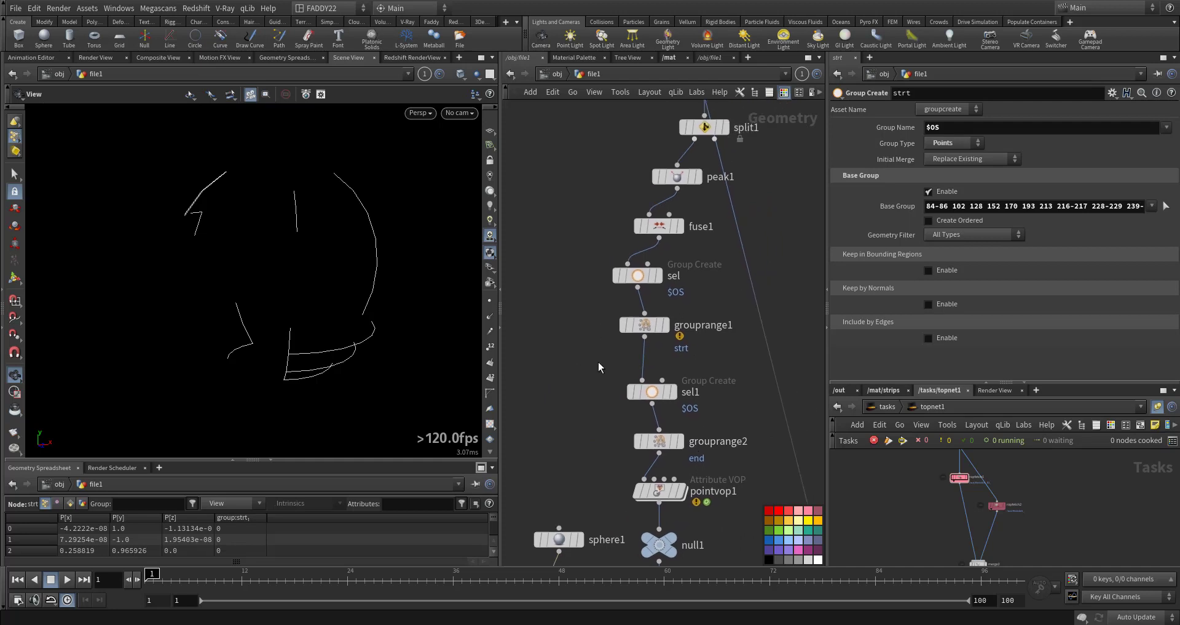
middle_click_drag(605, 307, 607, 393)
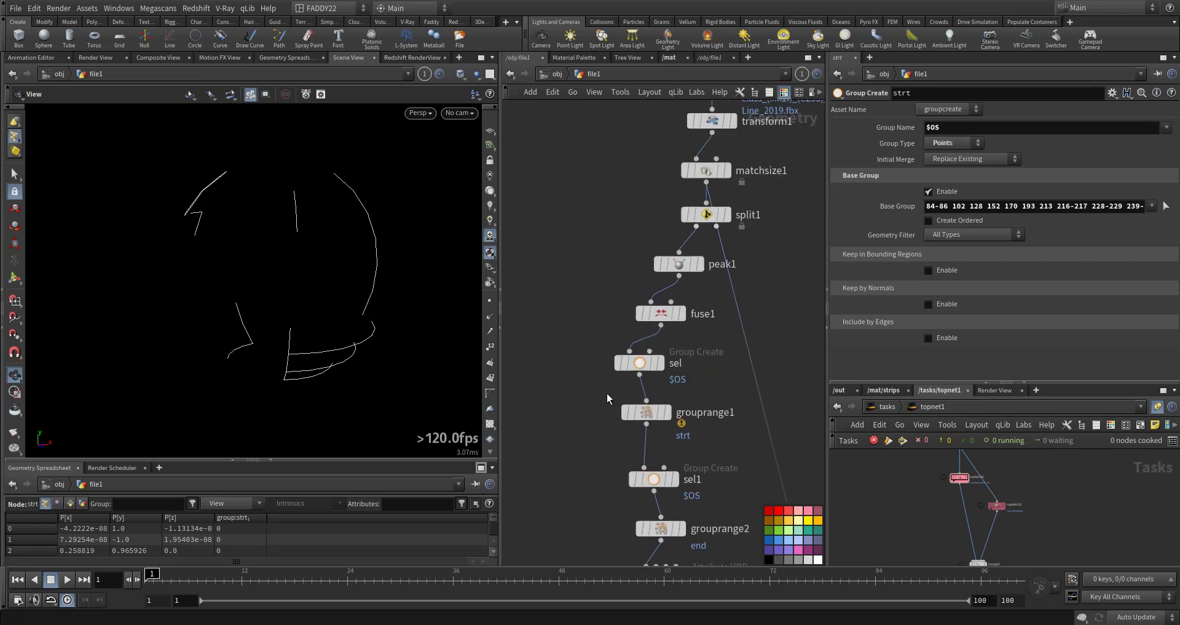
scroll(607, 393, "up", 2)
left_click_drag(718, 284, 697, 288)
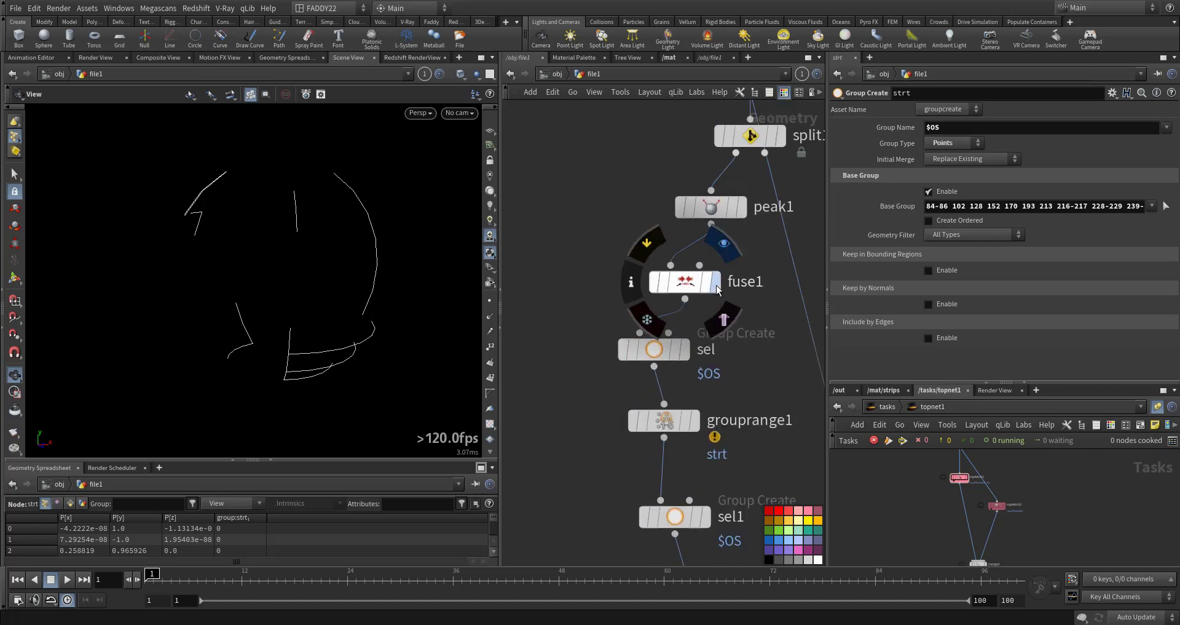
left_click(716, 285)
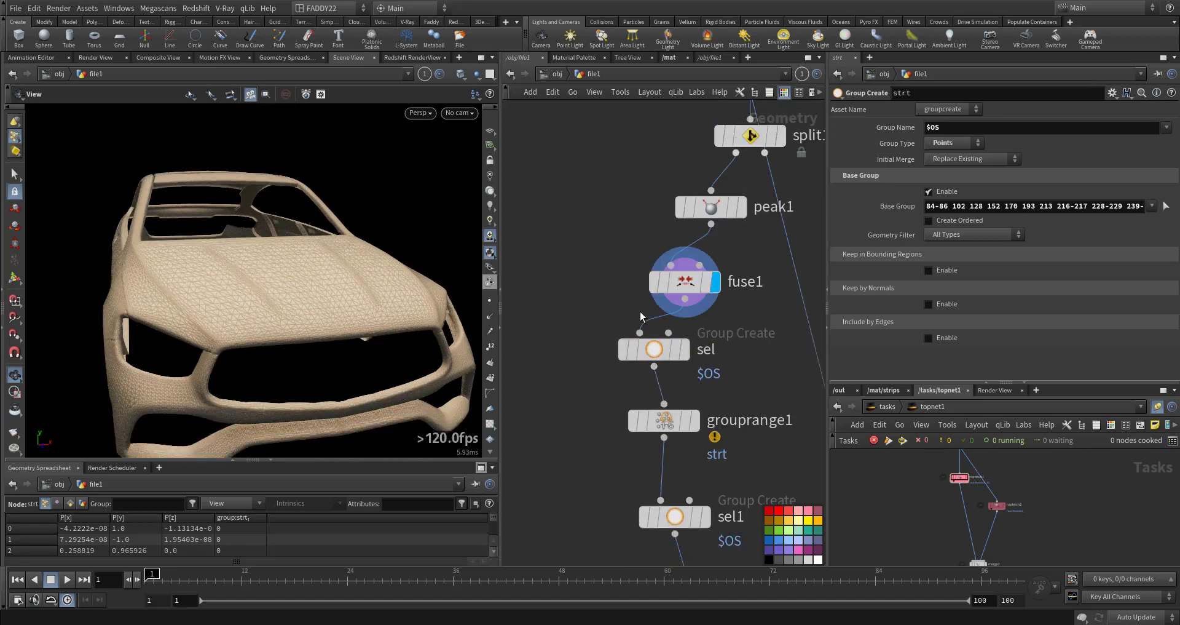
Display the sel group node and examine which front bumper points its bounding box captures
left_click(684, 349)
left_click(664, 349)
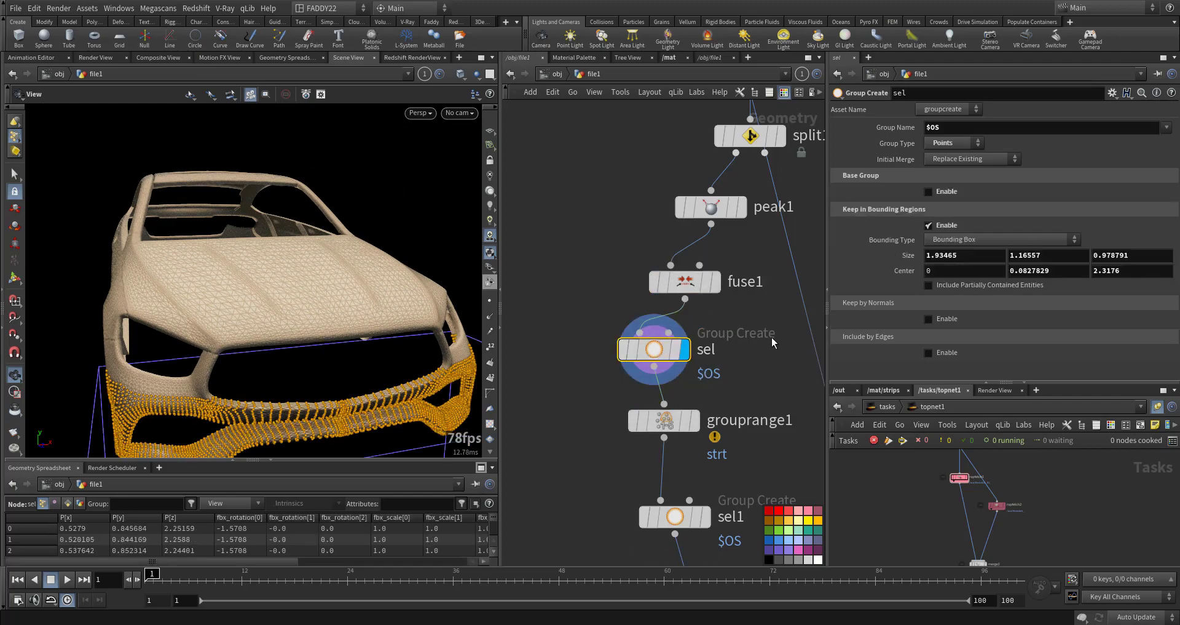
left_click_drag(316, 363, 399, 364)
right_click_drag(399, 364, 303, 353)
middle_click_drag(470, 384, 373, 341)
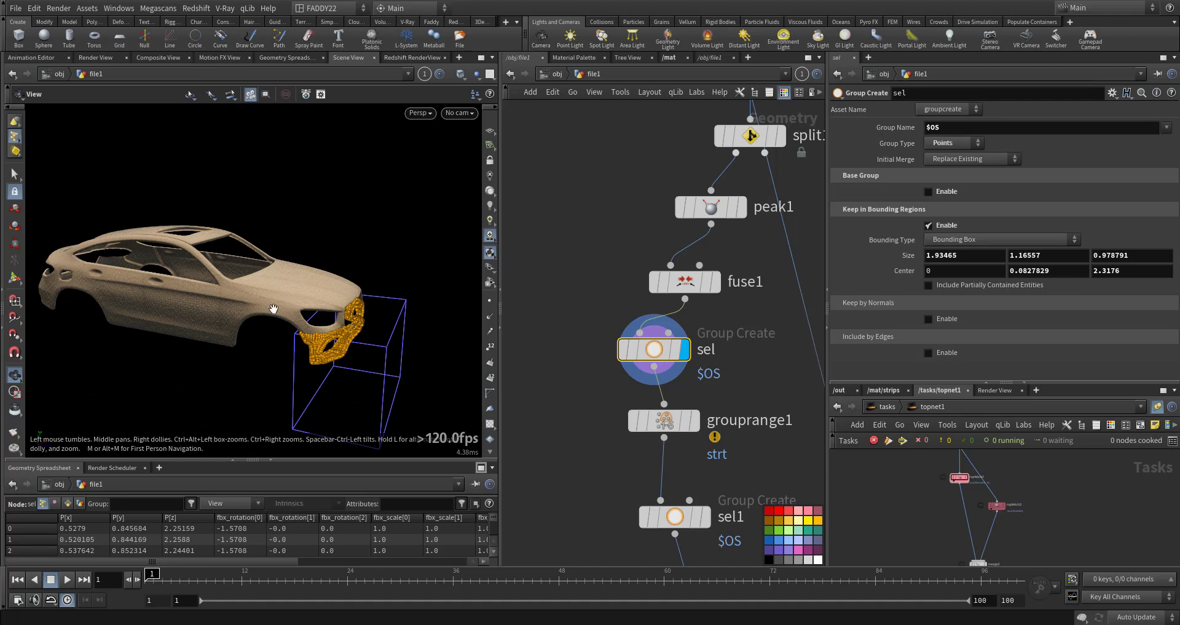
left_click_drag(370, 382, 323, 370)
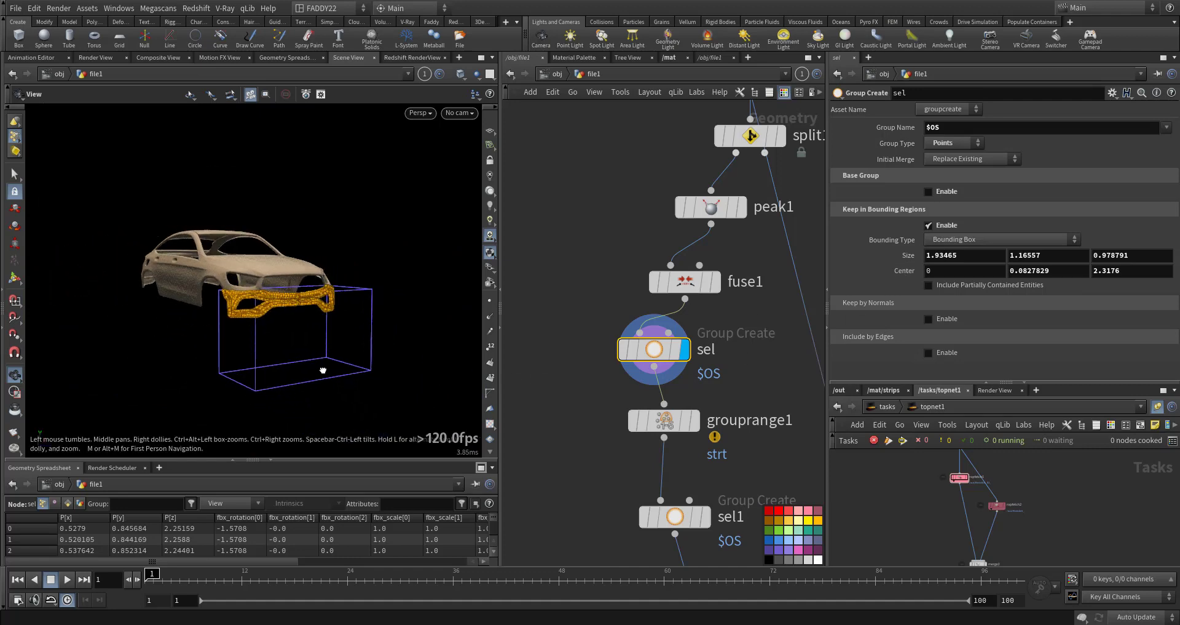
right_click_drag(250, 323, 425, 284)
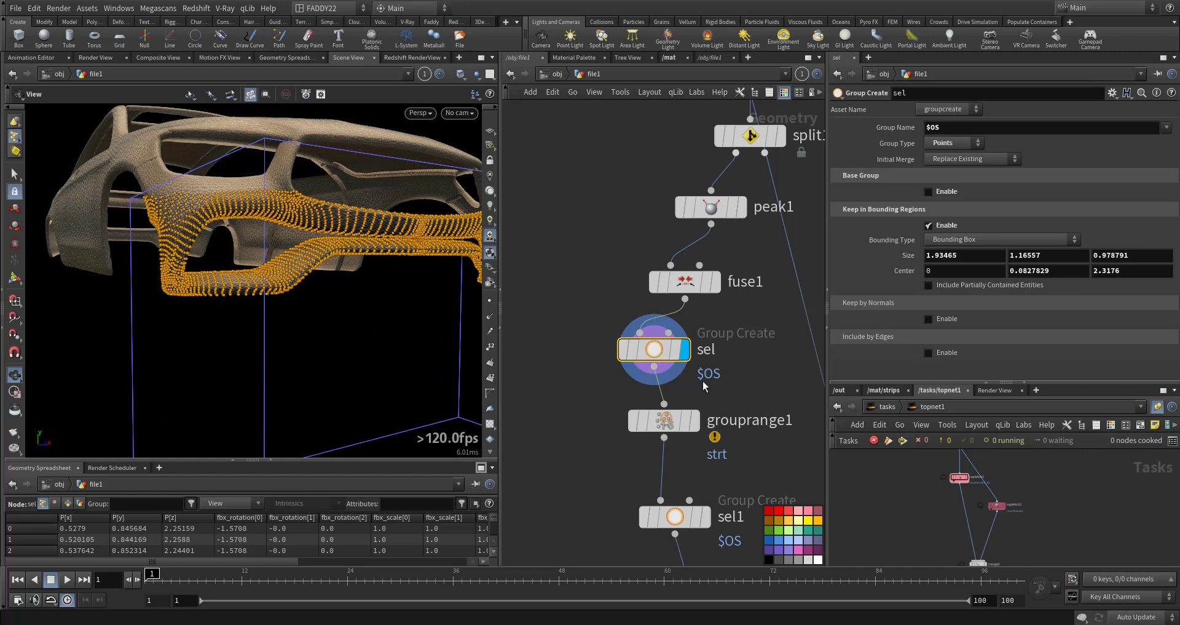
Display grouprange1 and examine the strt points it keeps from the sel group
double_click(712, 349)
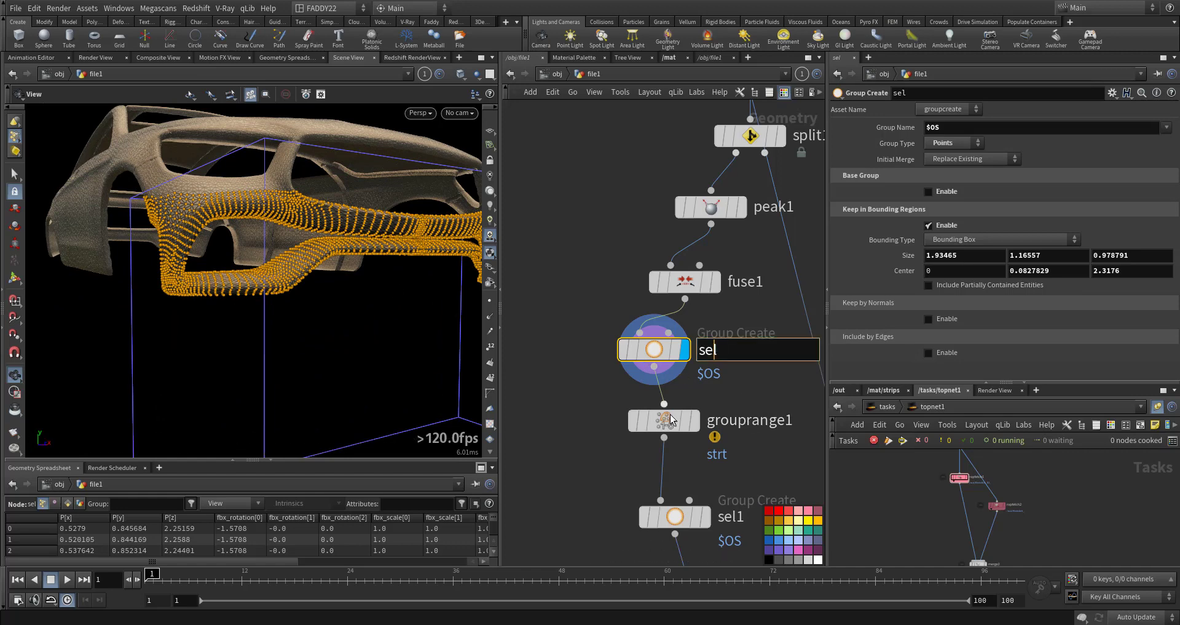
left_click(566, 460)
middle_click_drag(568, 464, 577, 423)
left_click_drag(359, 289, 161, 281)
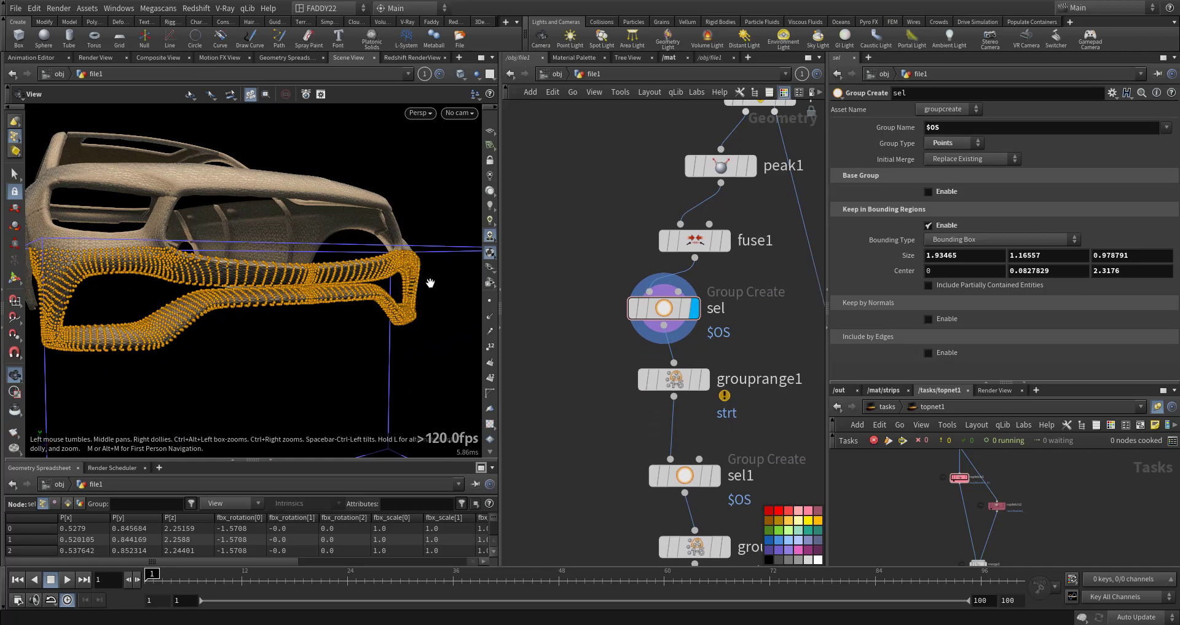
left_click(670, 379)
left_click(706, 379)
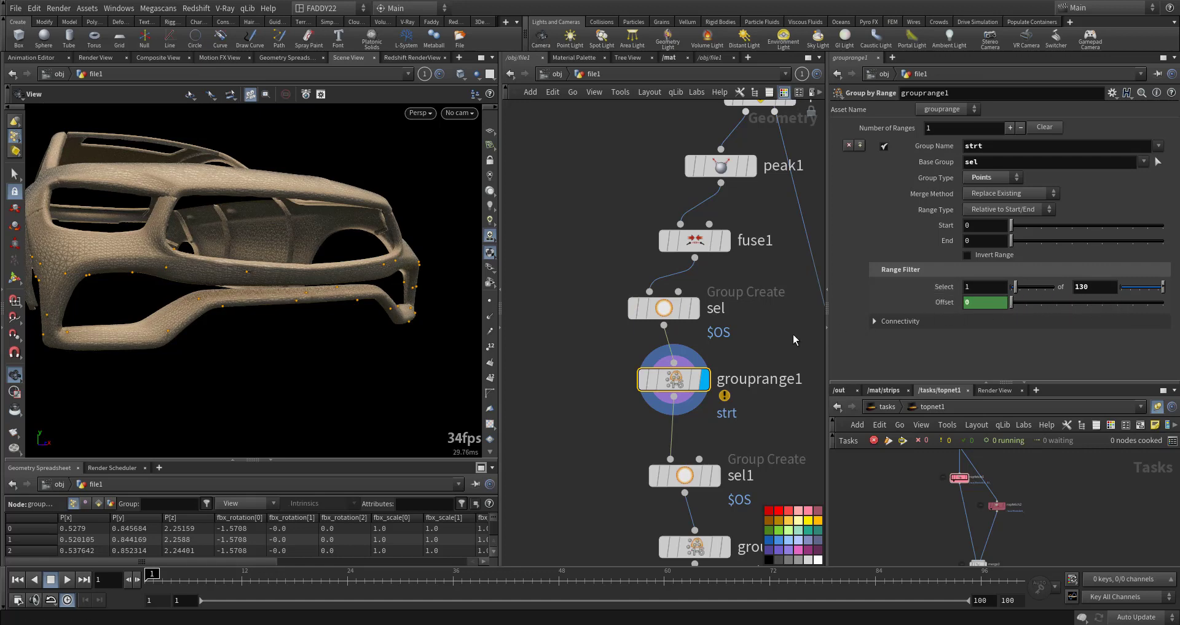
Enlarge the task network view and generate the work items of wedge1
middle_click_drag(878, 495, 901, 532)
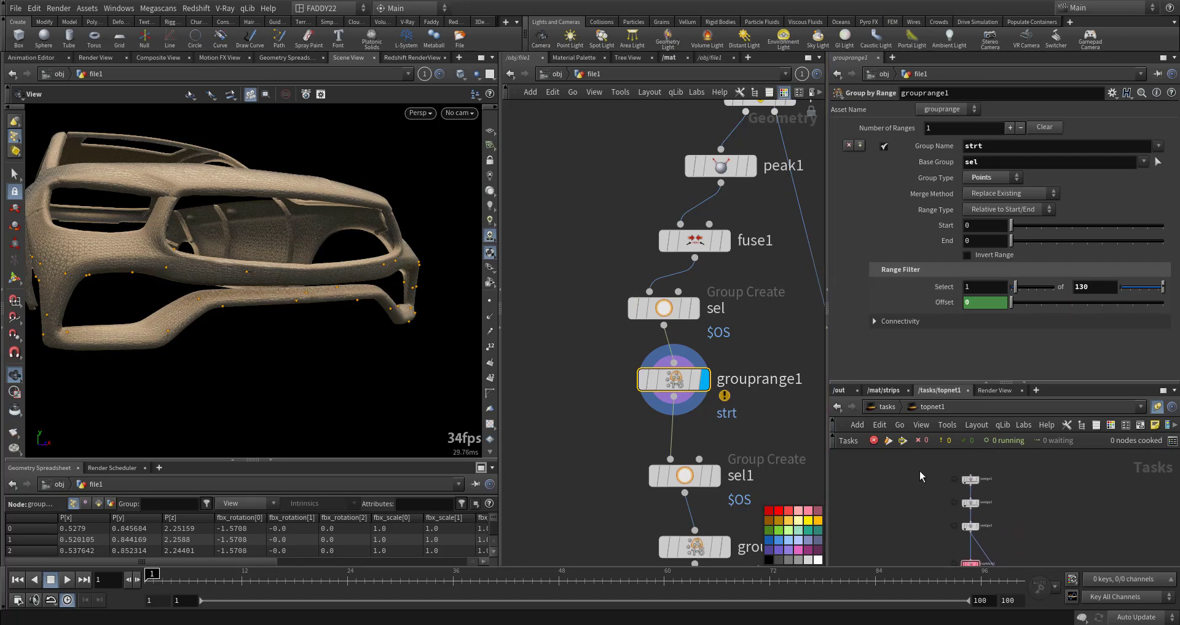
left_click_drag(900, 381, 901, 307)
scroll(943, 481, "up", 5)
left_click(986, 414)
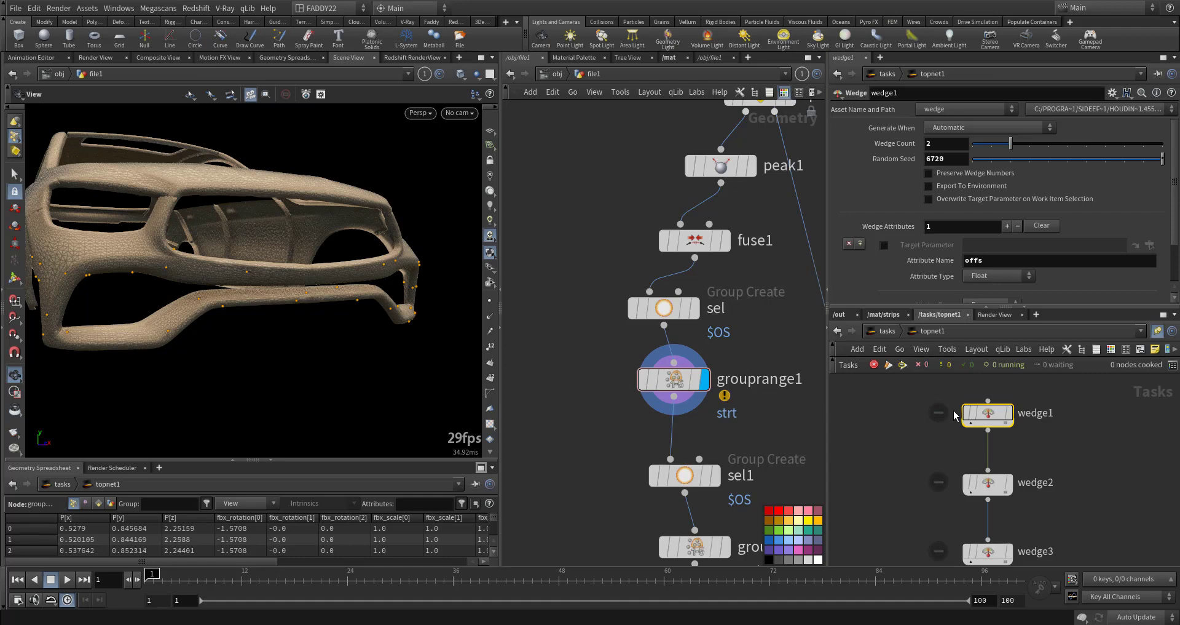
right_click(990, 416)
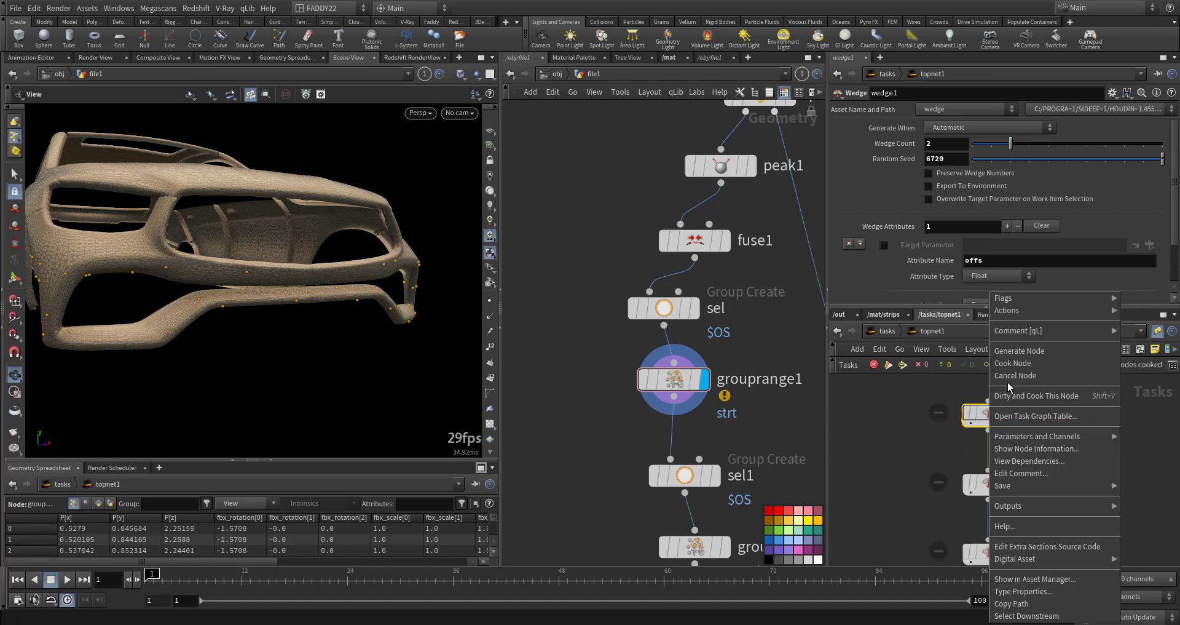
left_click(1024, 350)
mouse_move(976, 427)
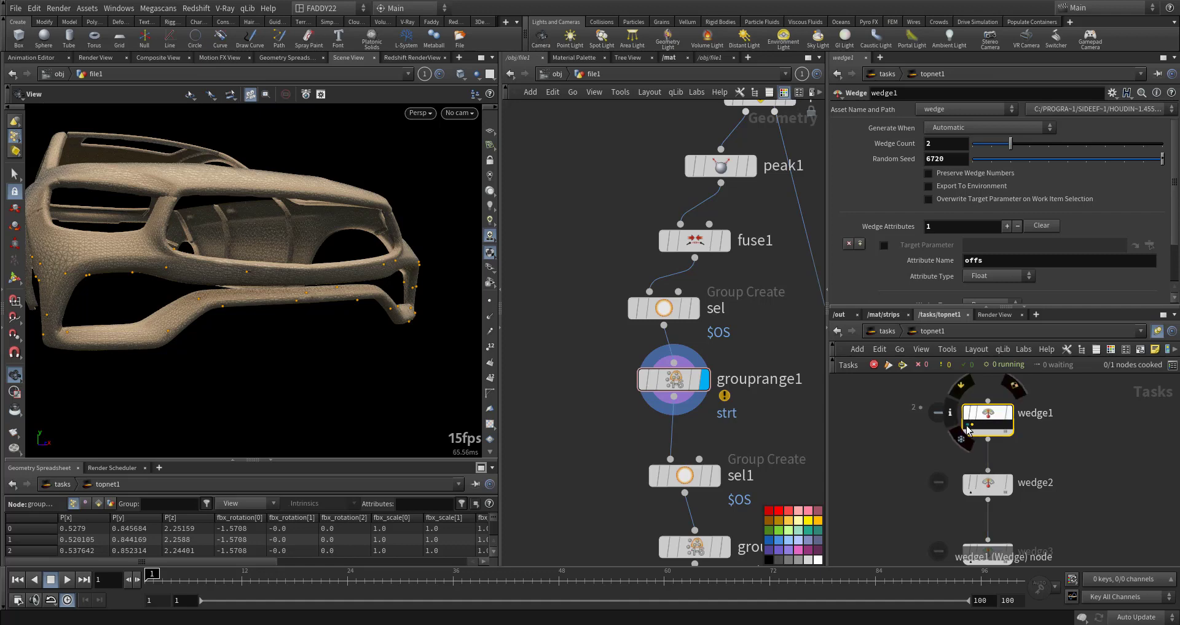
Select grouprange1 and show the expression behind its range filter Offset
left_click(672, 375)
scroll(873, 292, "down", 2)
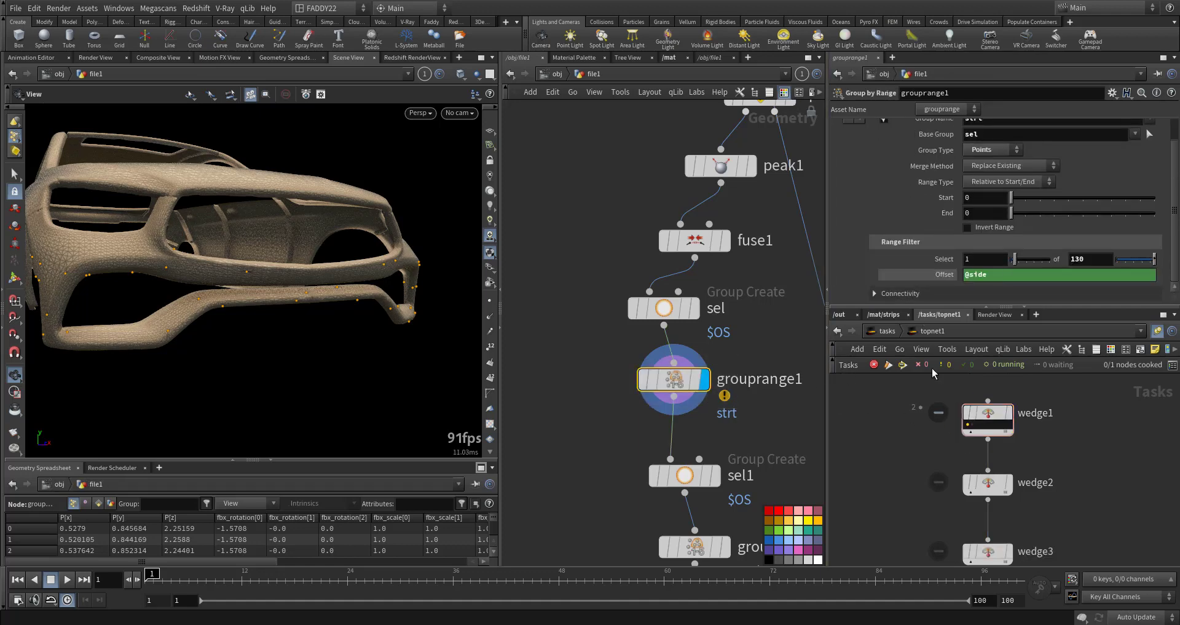
Generate the work items of wedge2 in the task network
left_click(990, 486)
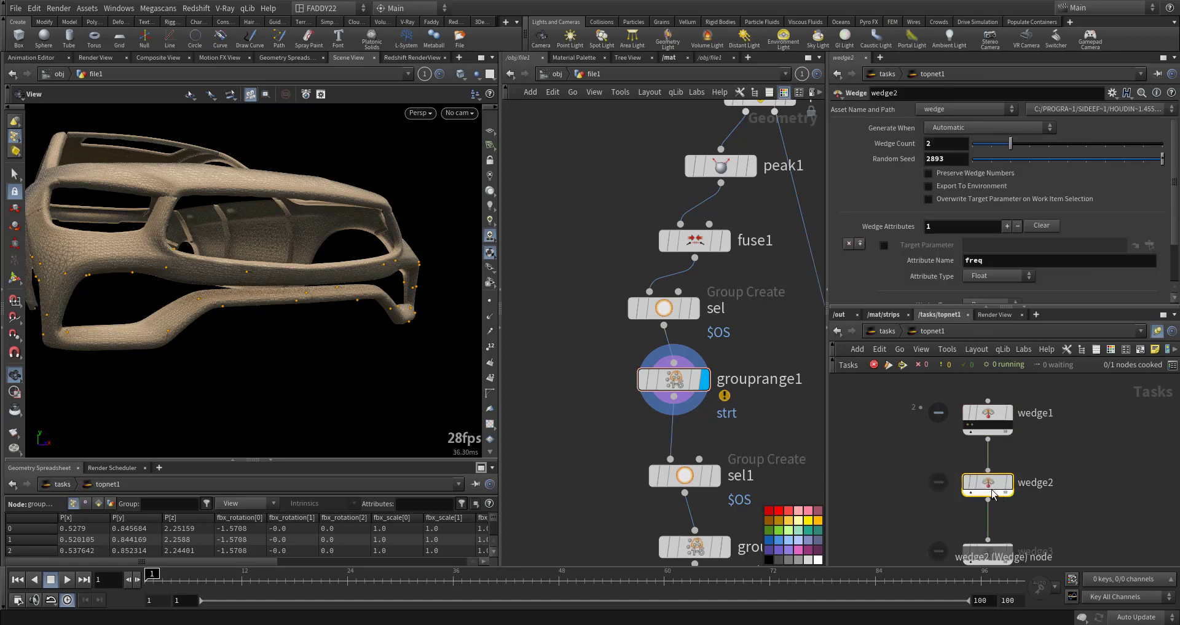
right_click(991, 487)
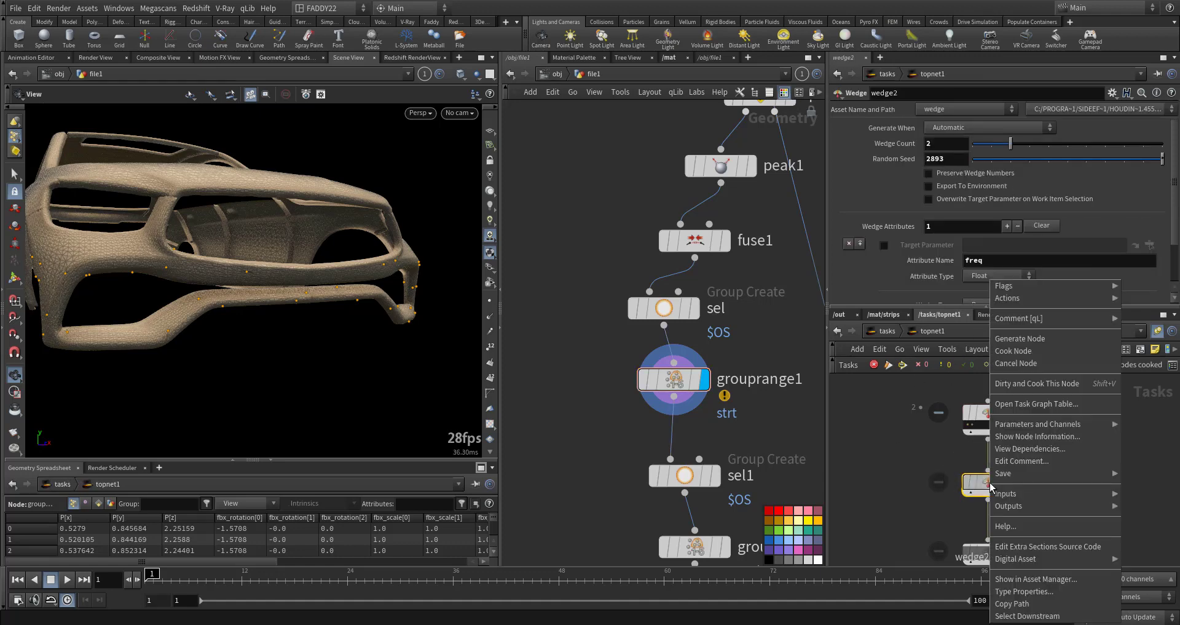
left_click(1033, 353)
middle_click_drag(899, 513, 886, 443)
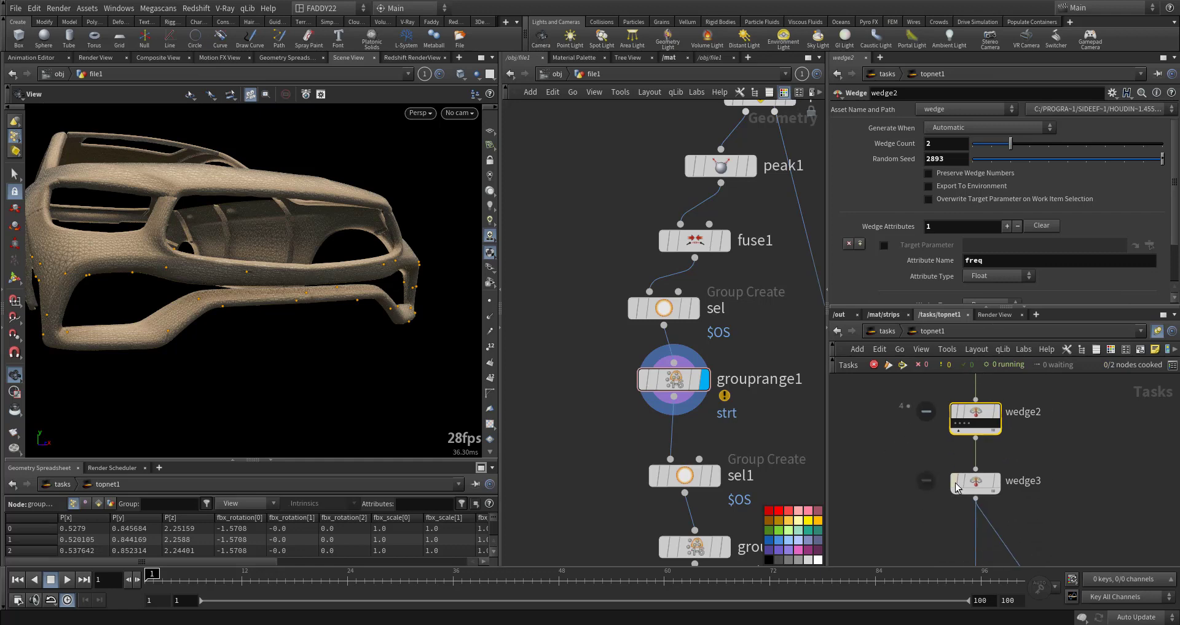
Generate the work items of wedge3 in the task network and show its side attribute's range settings
left_click(978, 486)
right_click(977, 486)
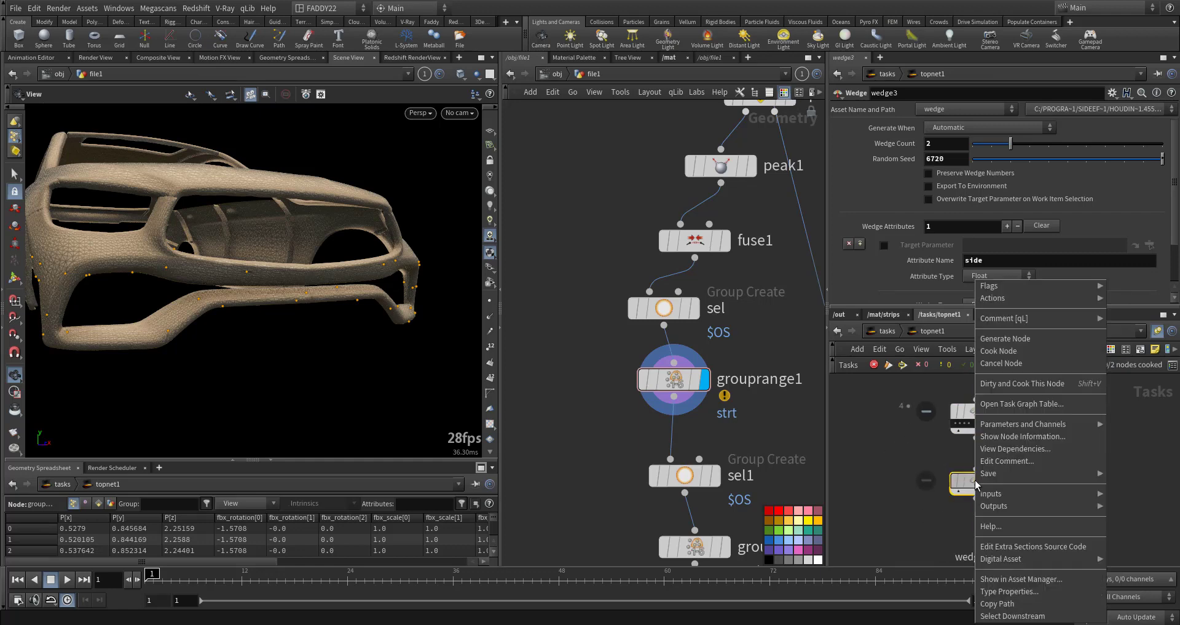
left_click(1003, 339)
scroll(894, 289, "down", 3)
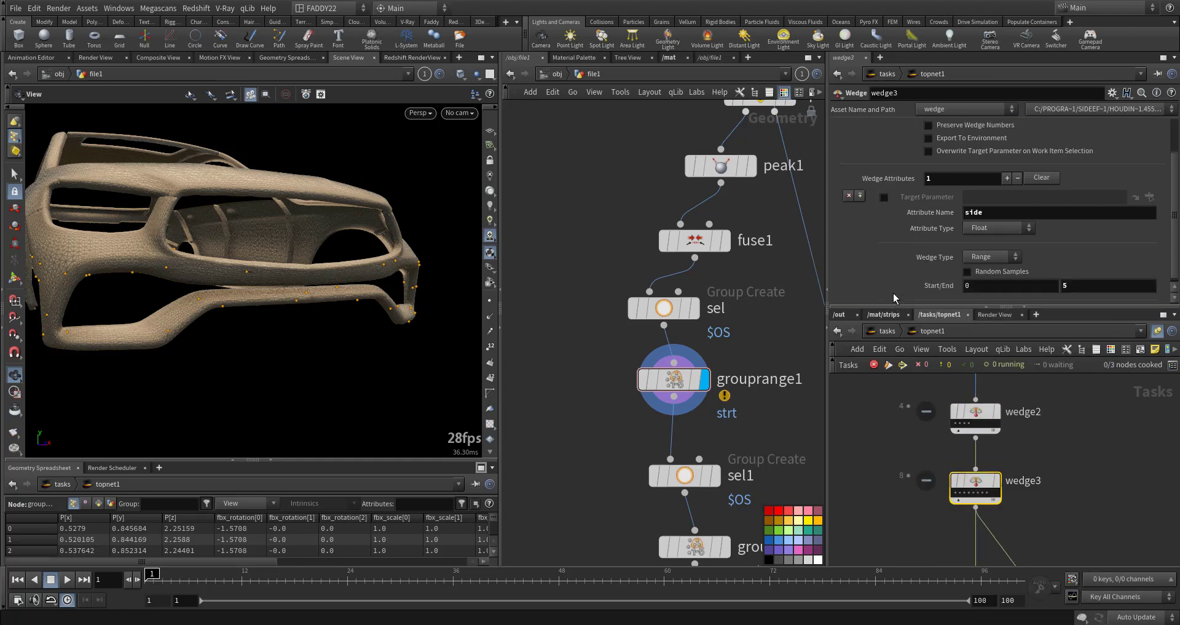
Activate different wedge3 work items to compare the resulting strt points, checking the range filter Offset of grouprange1
left_click(955, 493)
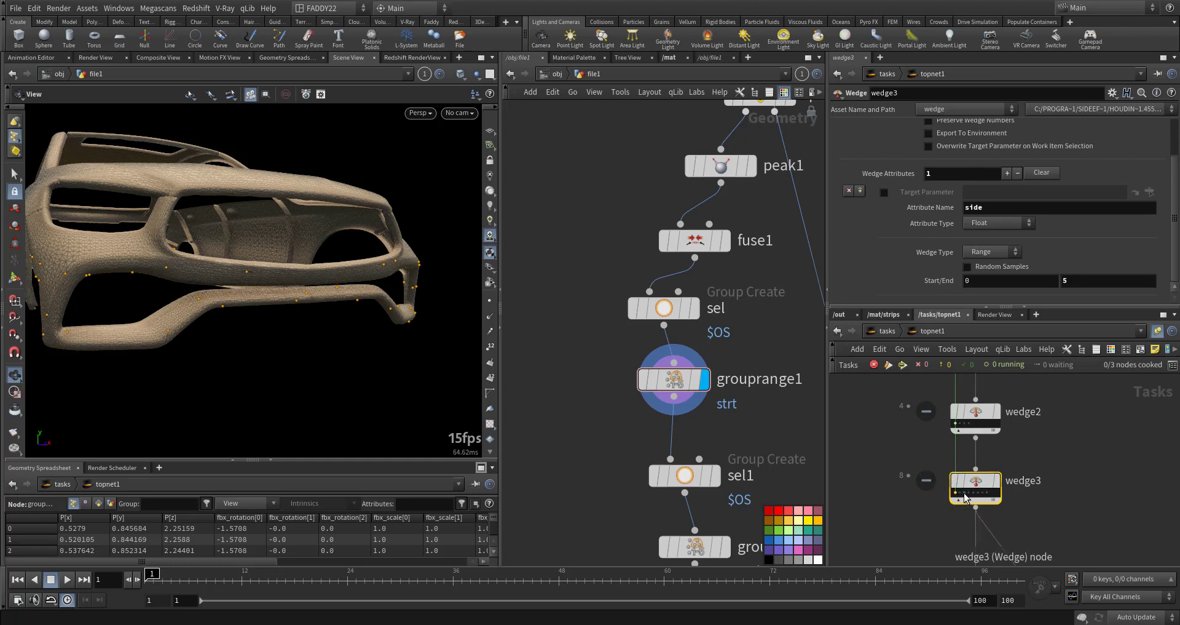
left_click(983, 493)
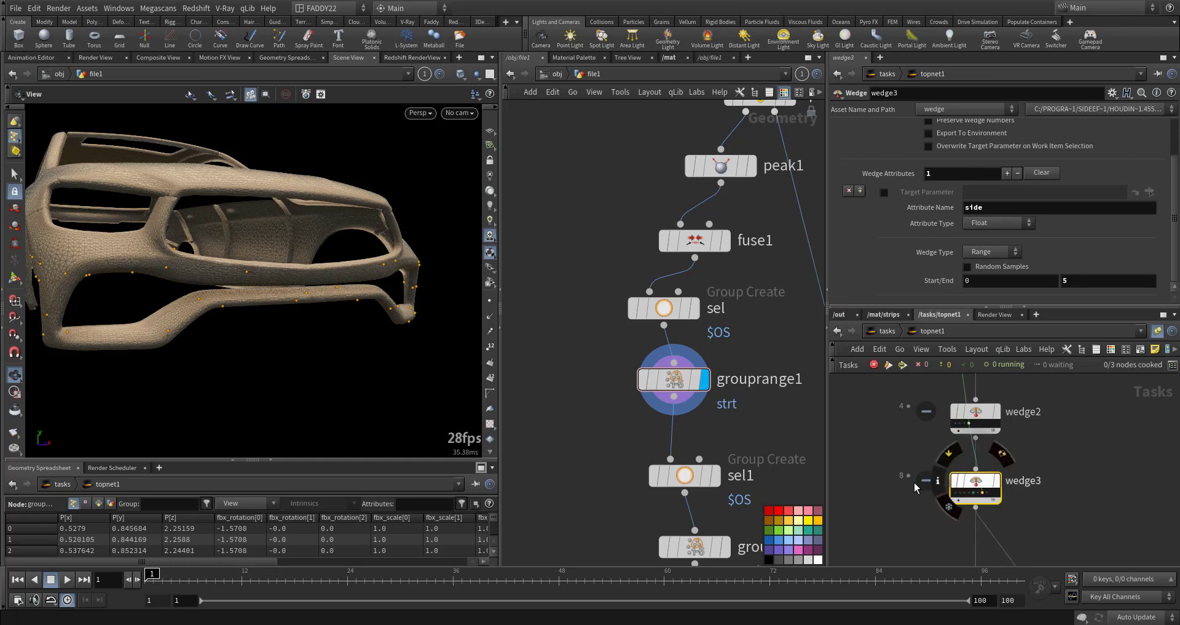
left_click_drag(650, 454, 723, 345)
left_click(895, 278)
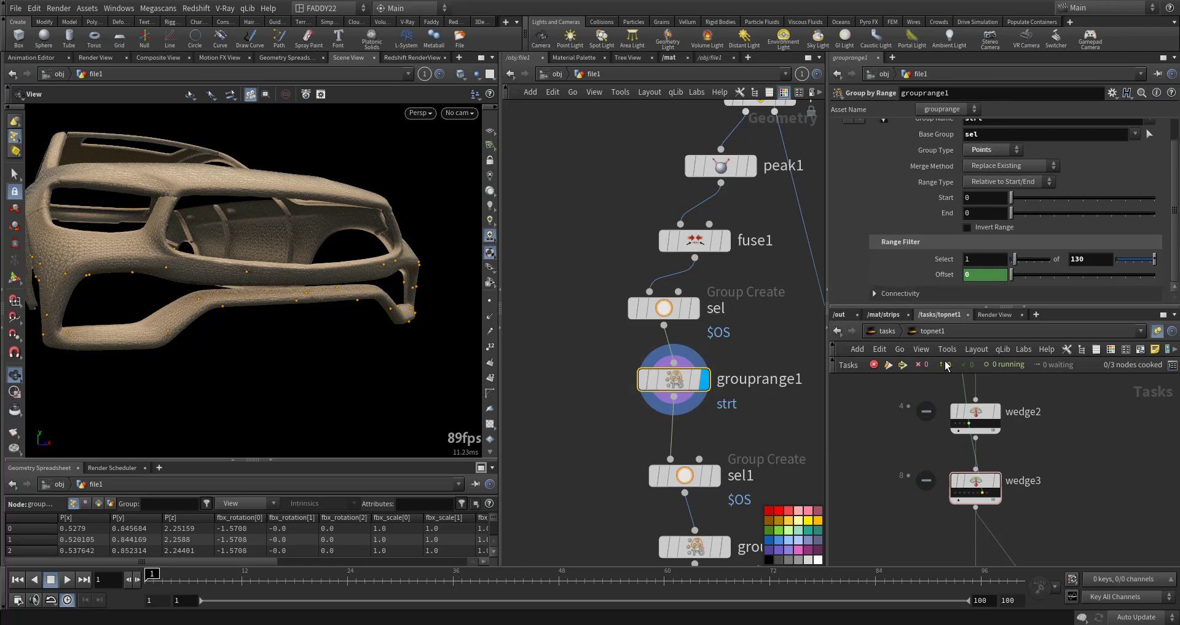
left_click(976, 495)
left_click(970, 493)
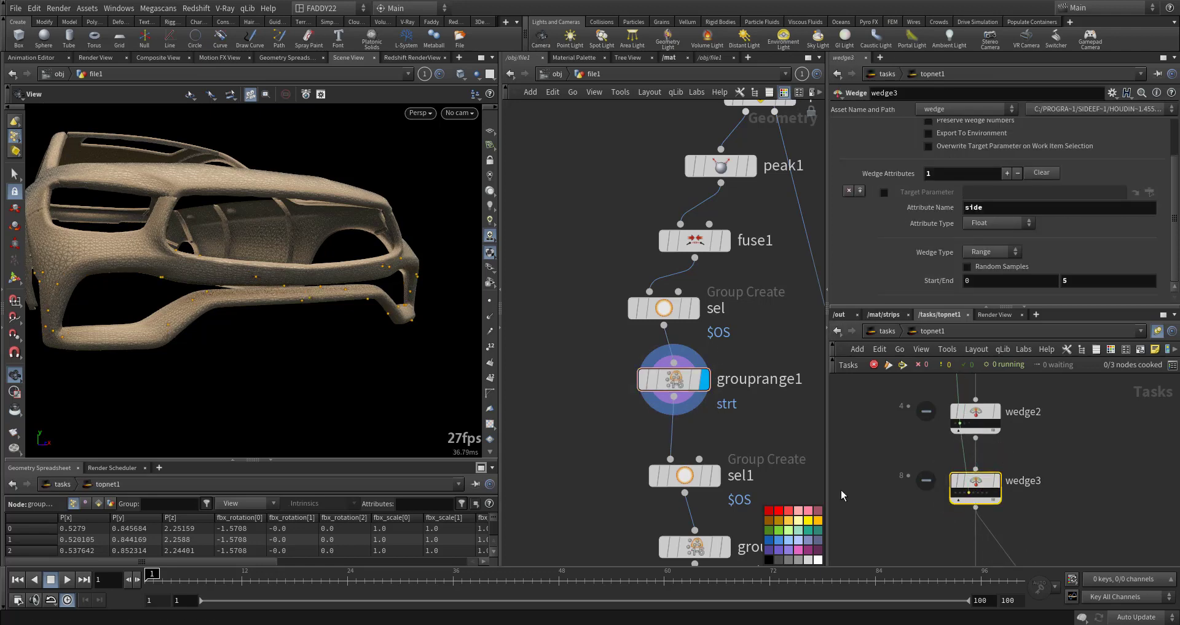
Display sel1 and examine its bounding-box point group around the end of the car body
middle_click_drag(589, 453, 584, 335)
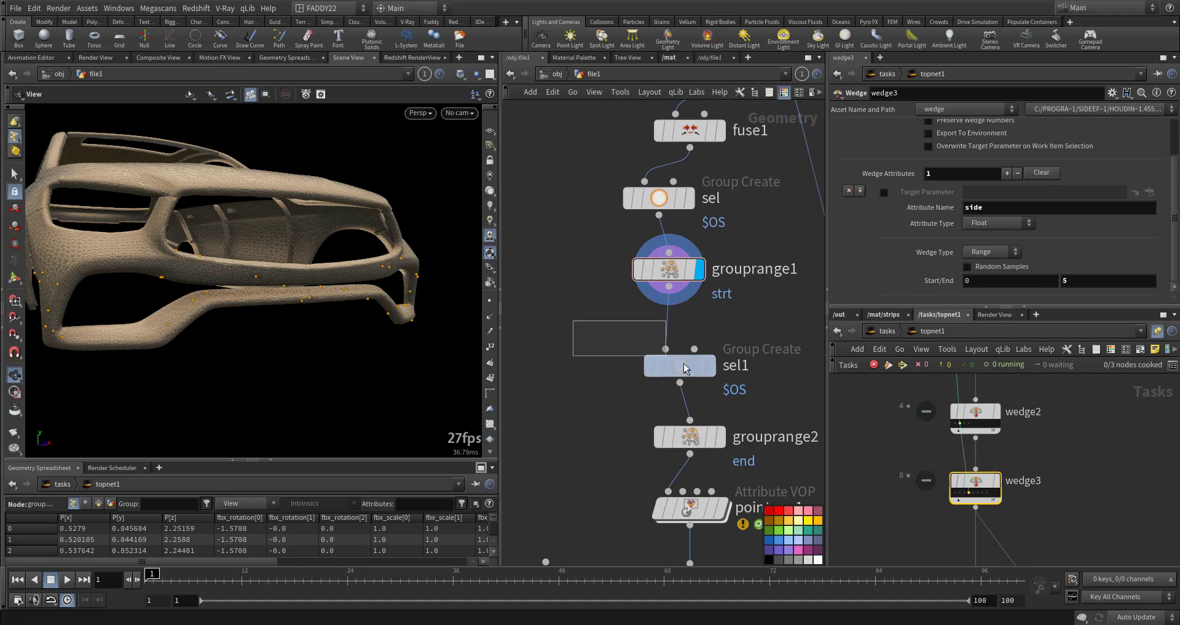
left_click_drag(715, 373, 716, 373)
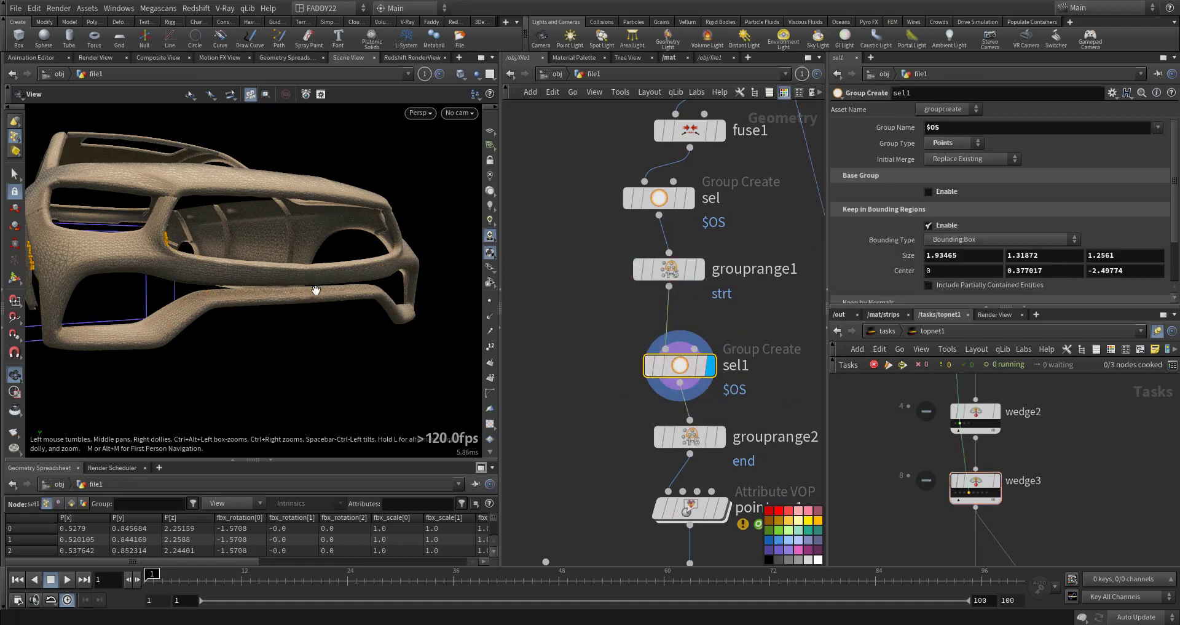
left_click_drag(316, 290, 347, 280)
right_click_drag(347, 280, 327, 340)
middle_click_drag(327, 340, 221, 295)
middle_click_drag(363, 332, 350, 332)
left_click_drag(350, 332, 421, 326)
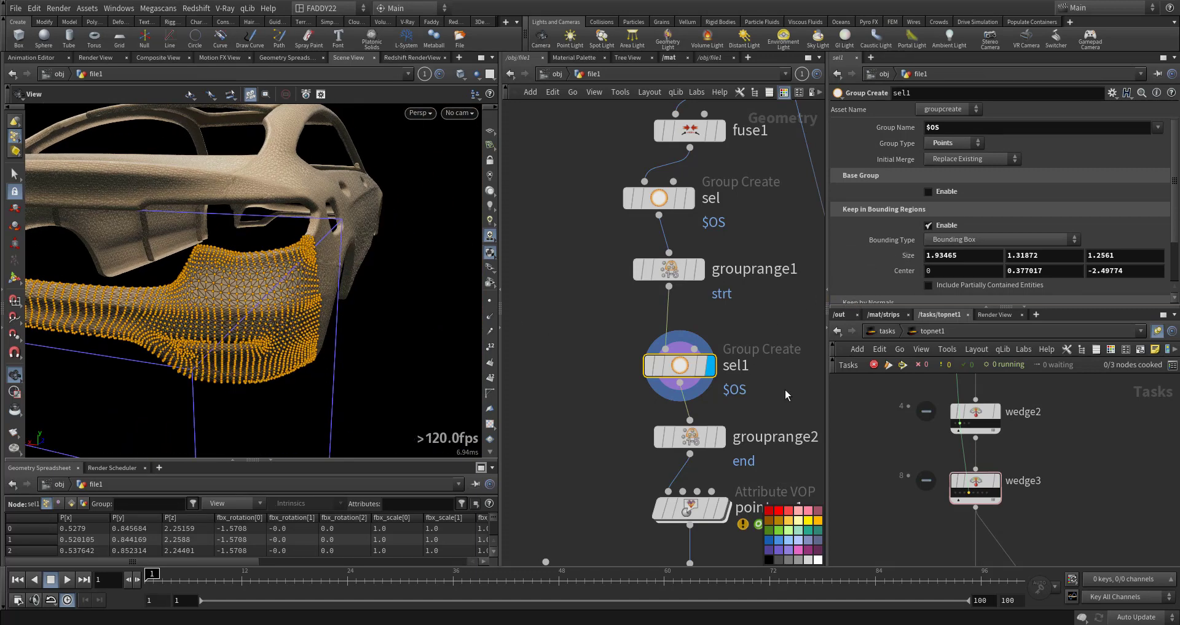
Display grouprange2 and examine the end points it keeps from the sel1 group
middle_click_drag(618, 413, 603, 323)
left_click(675, 348)
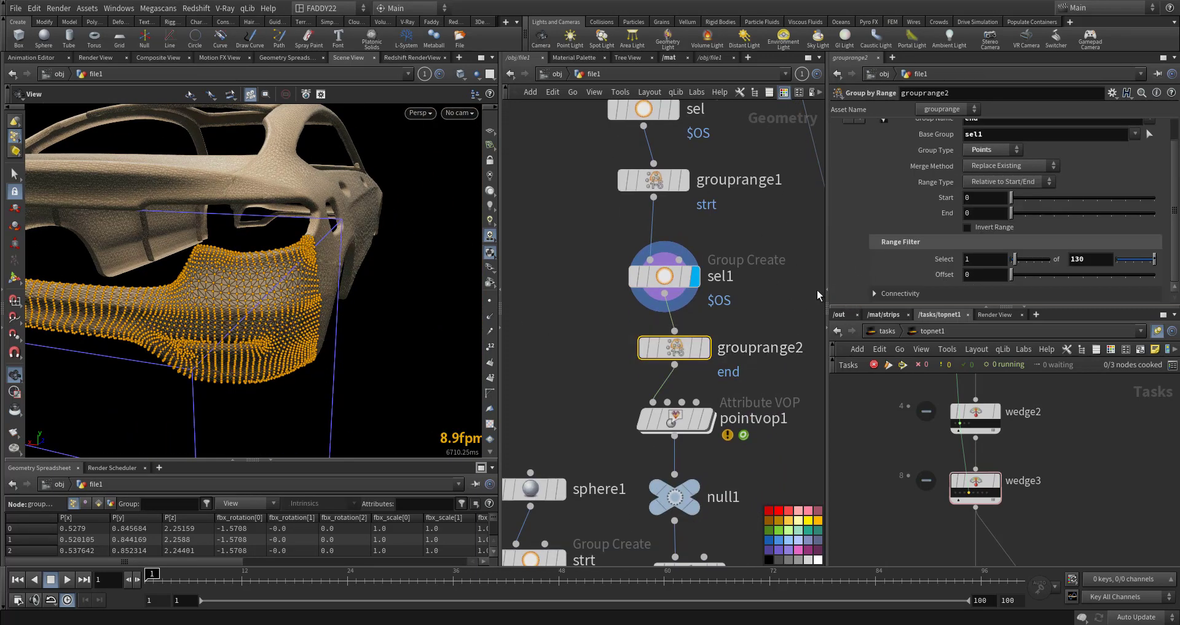
left_click(705, 347)
left_click_drag(377, 319, 480, 291)
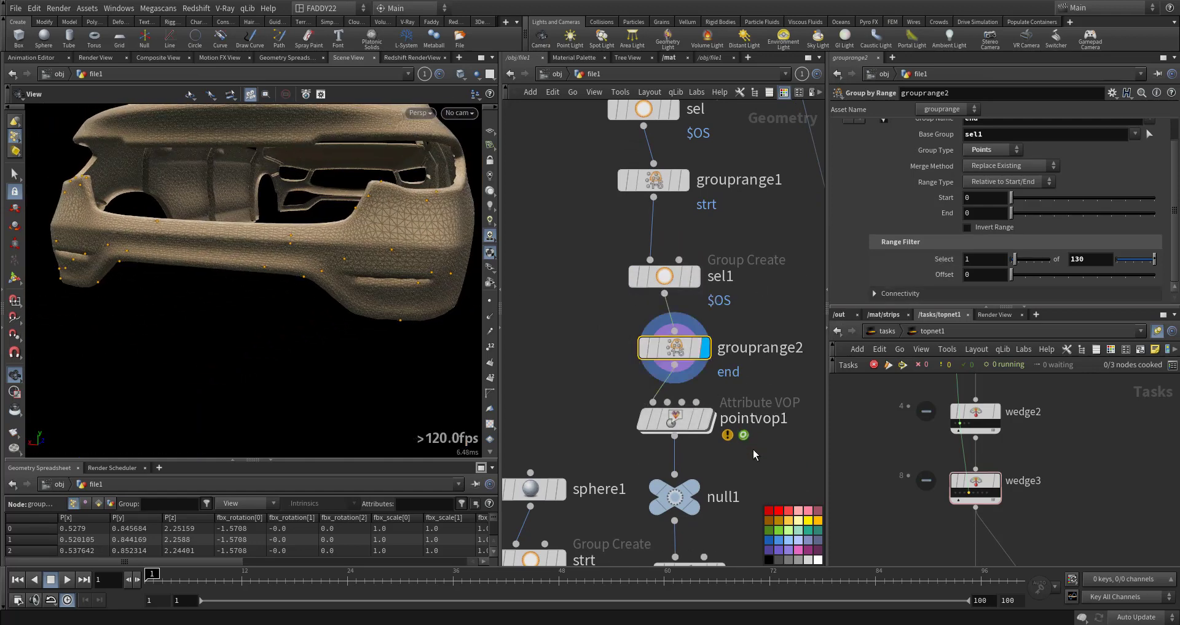
Display pointvop1 and examine its noise pattern across the car body from several angles and distances
middle_click_drag(753, 452, 721, 395)
left_click(686, 364)
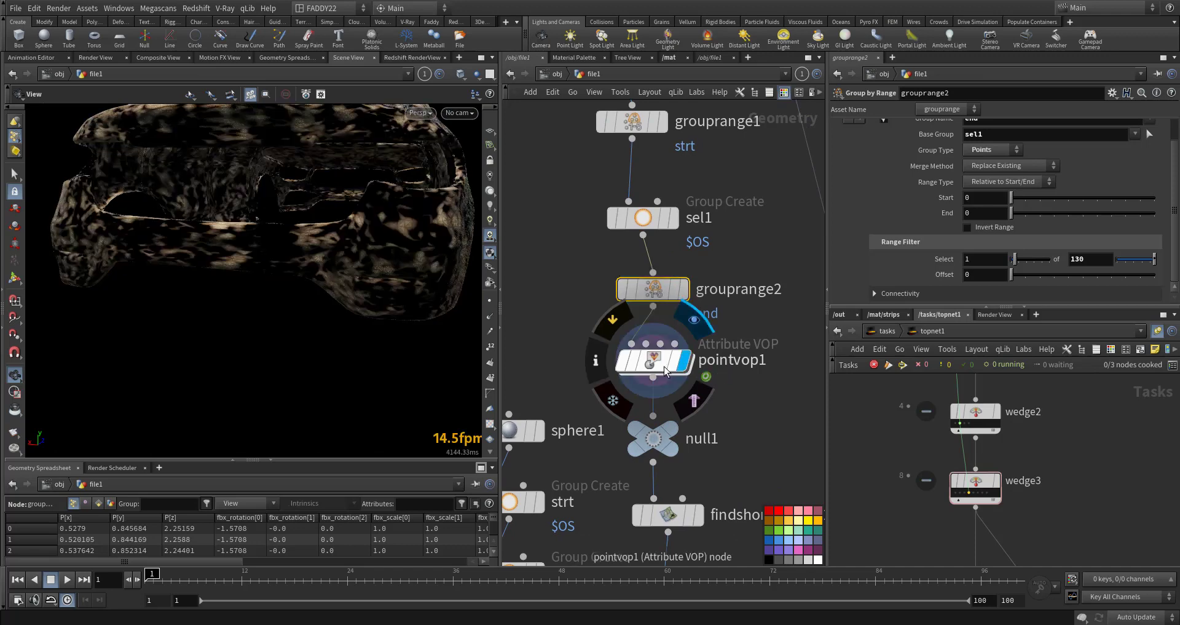
right_click_drag(396, 275, 350, 292)
middle_click_drag(349, 292, 273, 350)
left_click_drag(273, 350, 276, 274)
scroll(299, 310, "up", 8)
middle_click_drag(766, 463, 744, 383)
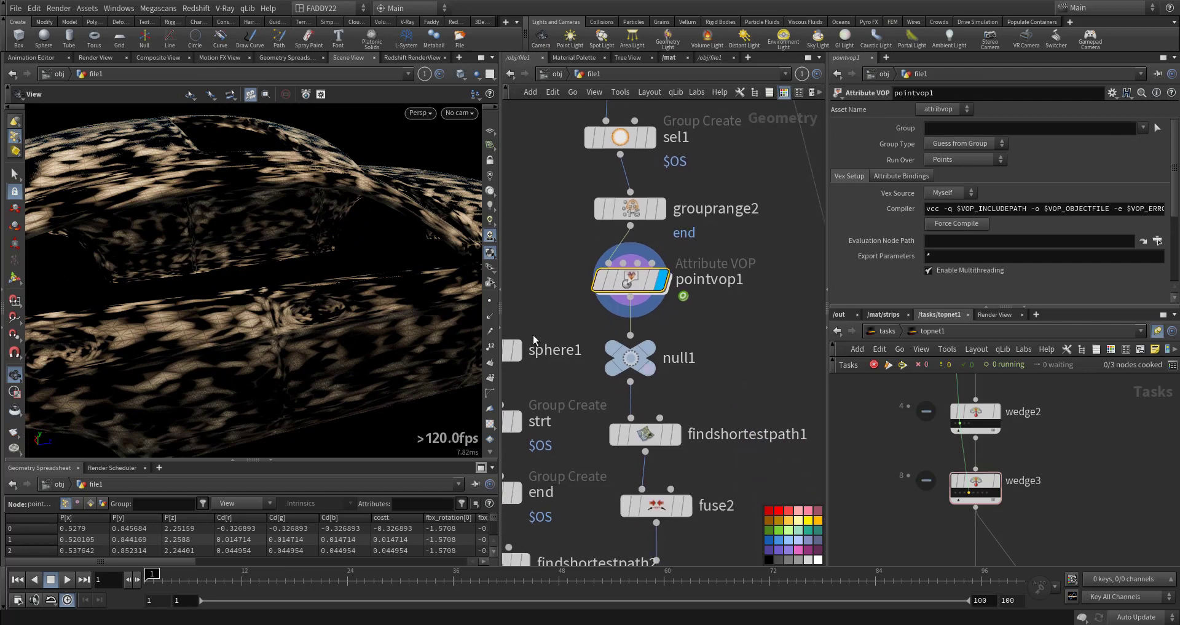
scroll(320, 297, "down", 5)
left_click_drag(320, 297, 429, 335)
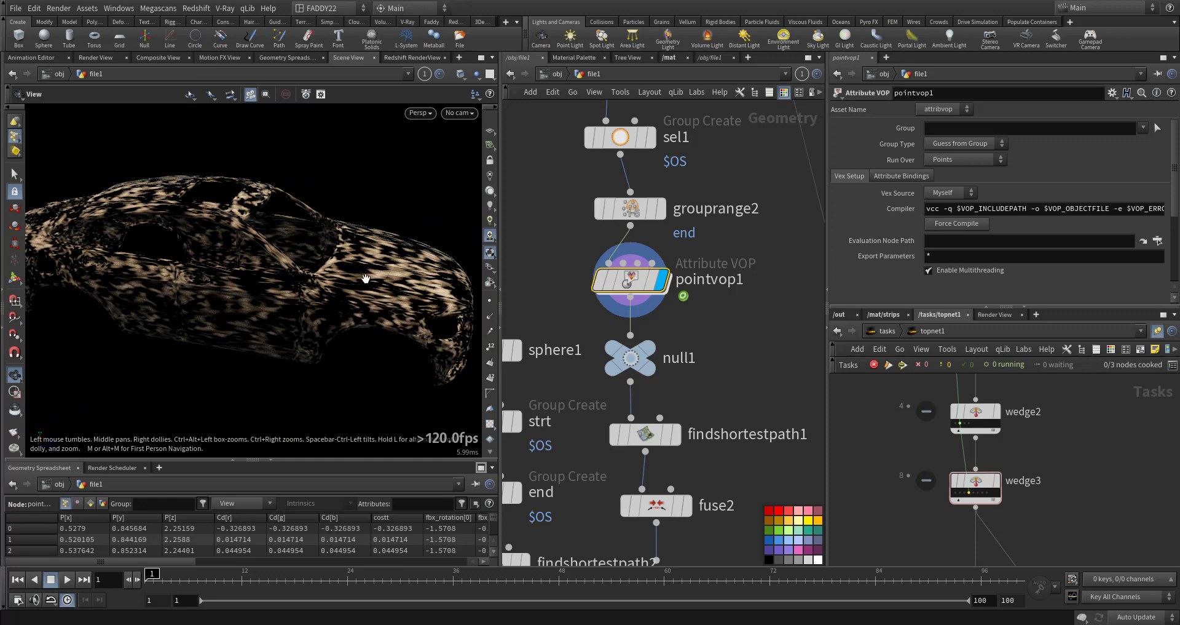
left_click_drag(380, 273, 336, 291)
right_click_drag(336, 290, 286, 308)
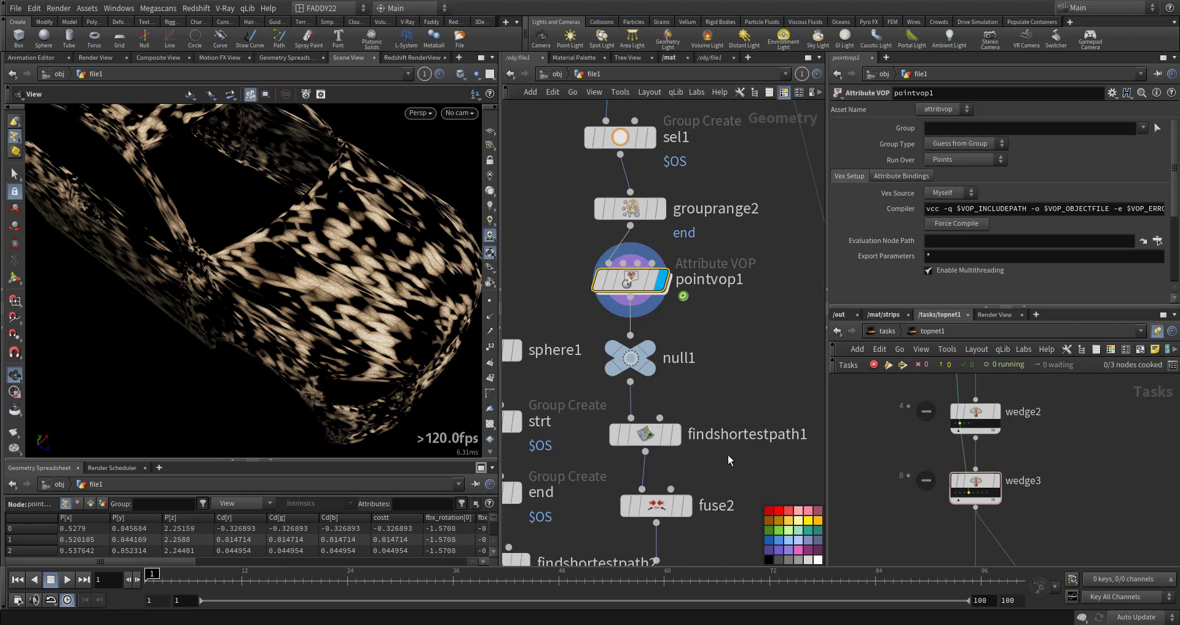
Display findshortestpath1 and review its Path Costs settings with the costt point cost attribute
middle_click_drag(731, 454, 729, 429)
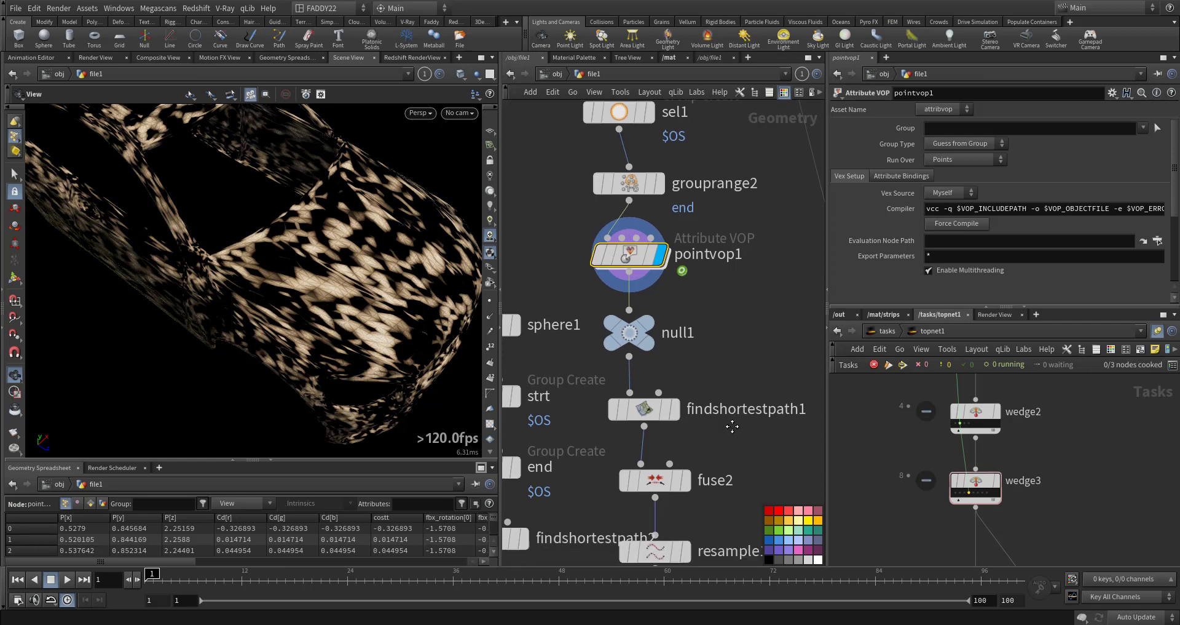
left_click(677, 413)
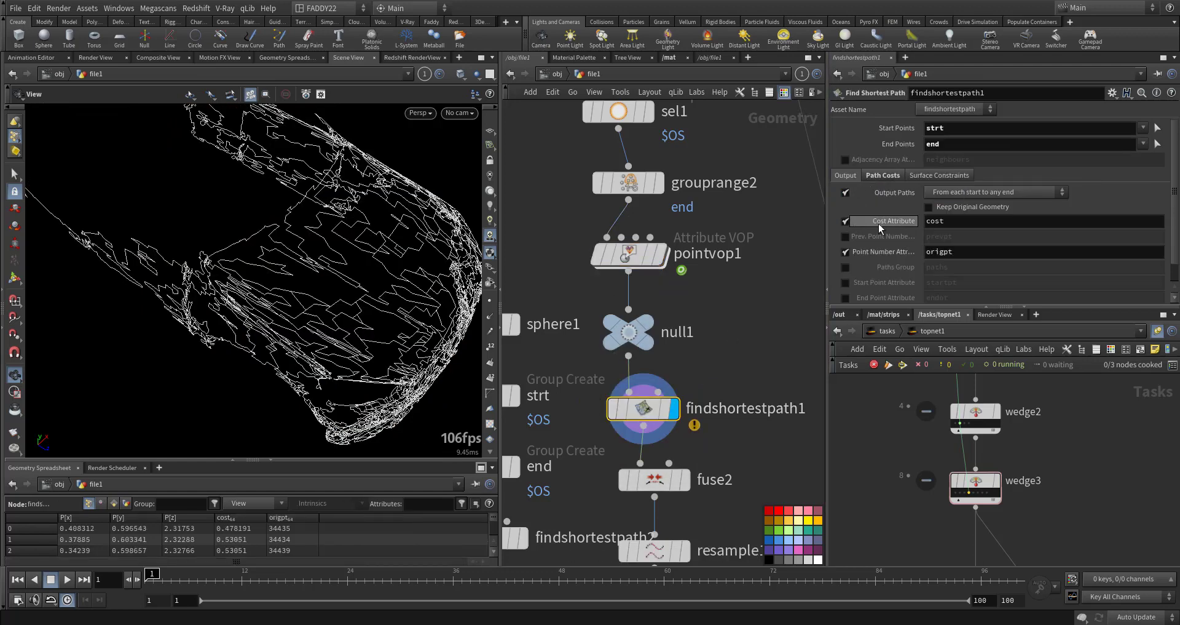
left_click(882, 175)
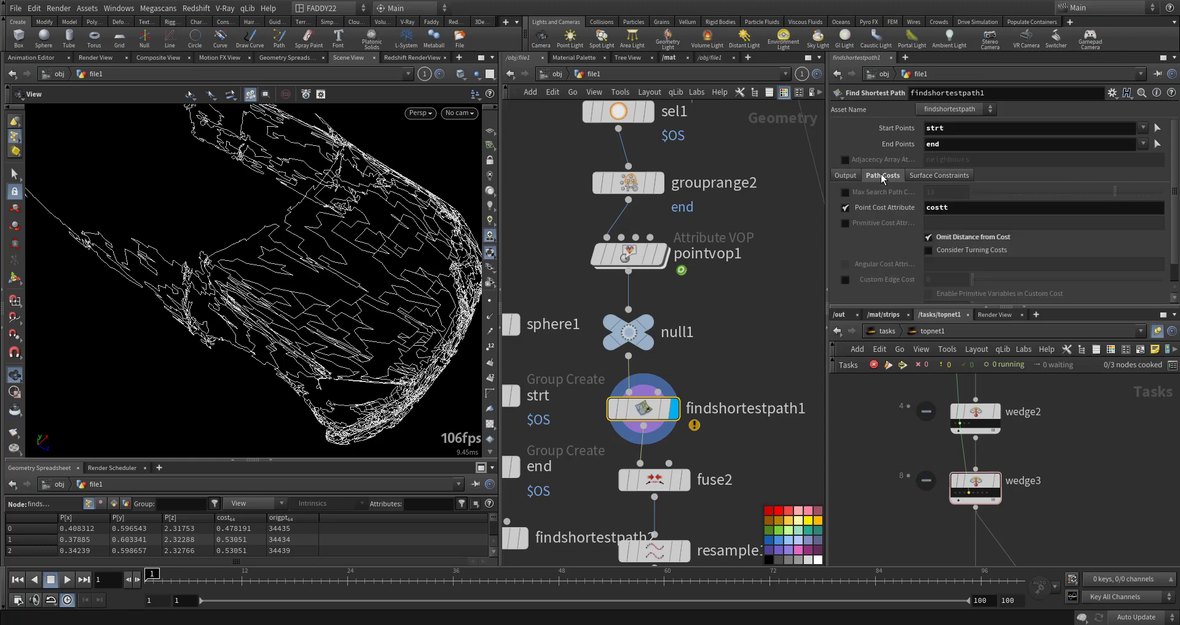
left_click(844, 175)
Display pointvop1 again and open its VEX network to examine the aanoise1 node
middle_click_drag(746, 326, 746, 397)
left_click(669, 332)
double_click(646, 328)
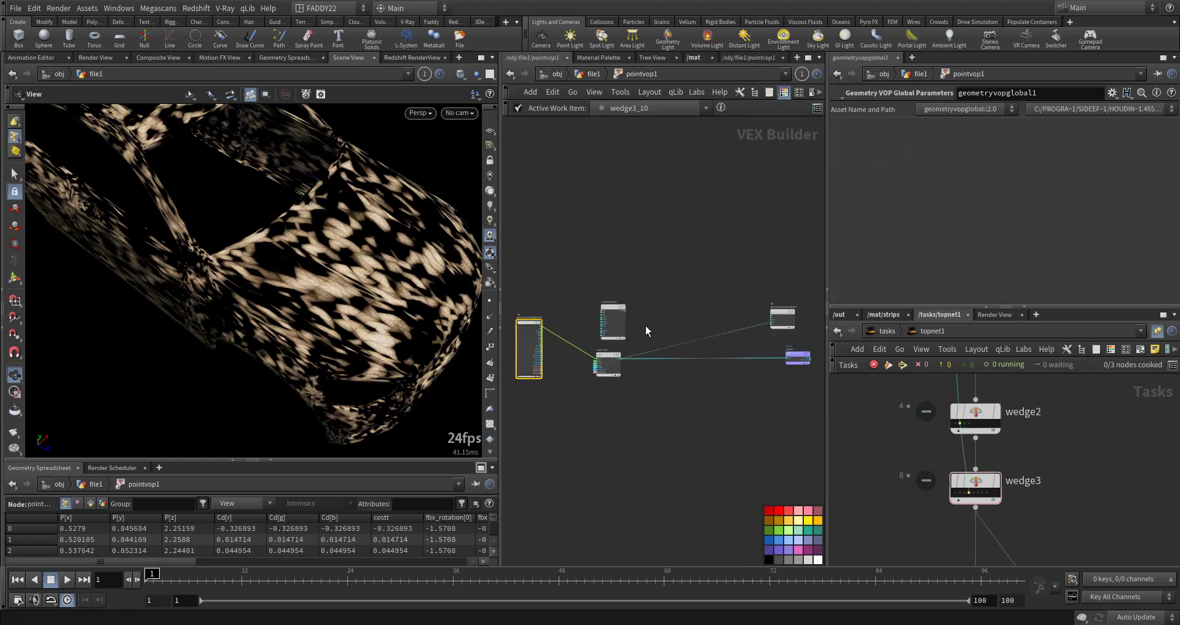
middle_click_drag(608, 392, 682, 398)
scroll(681, 398, "up", 6)
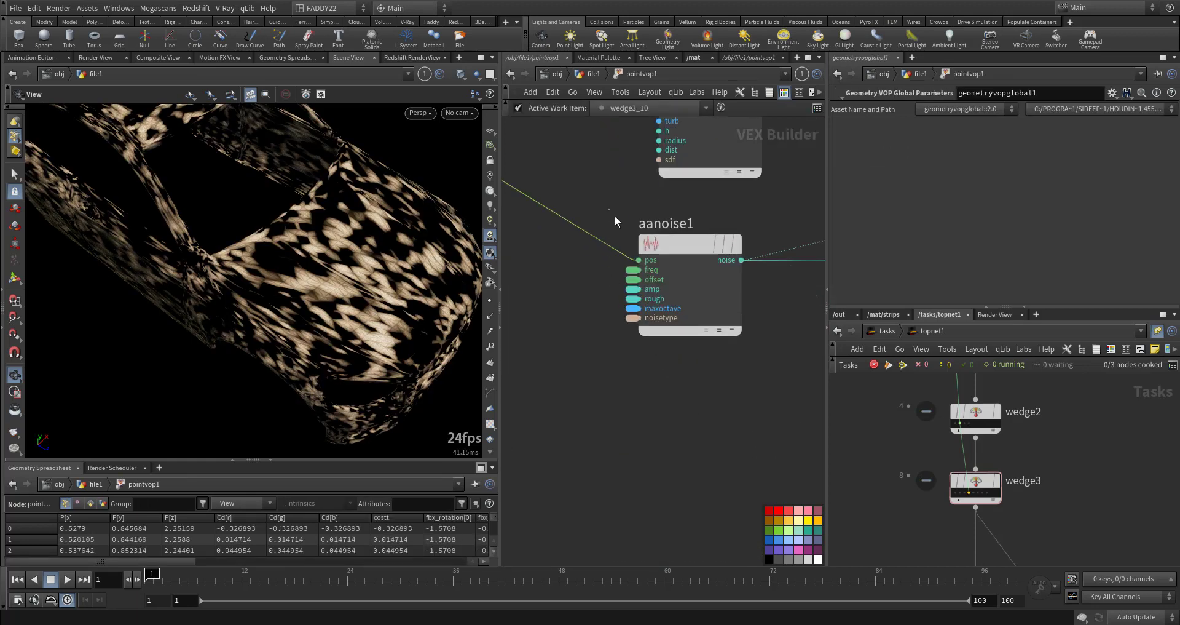
left_click_drag(614, 217, 671, 277)
Follow the noise output to bind1, select it, and inspect the costt values in the geometry spreadsheet
middle_click_drag(572, 312, 477, 355)
middle_click_drag(800, 360, 641, 384)
middle_click_drag(817, 399, 522, 453)
middle_click_drag(812, 440, 614, 418)
left_click(684, 369)
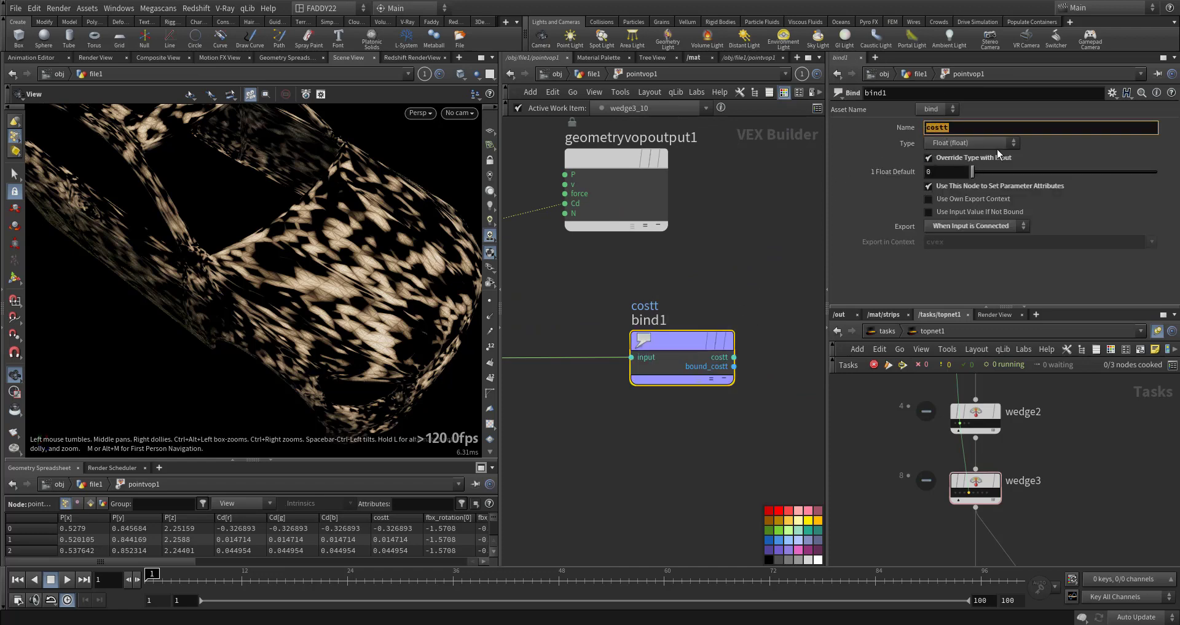
middle_click_drag(766, 208, 738, 253)
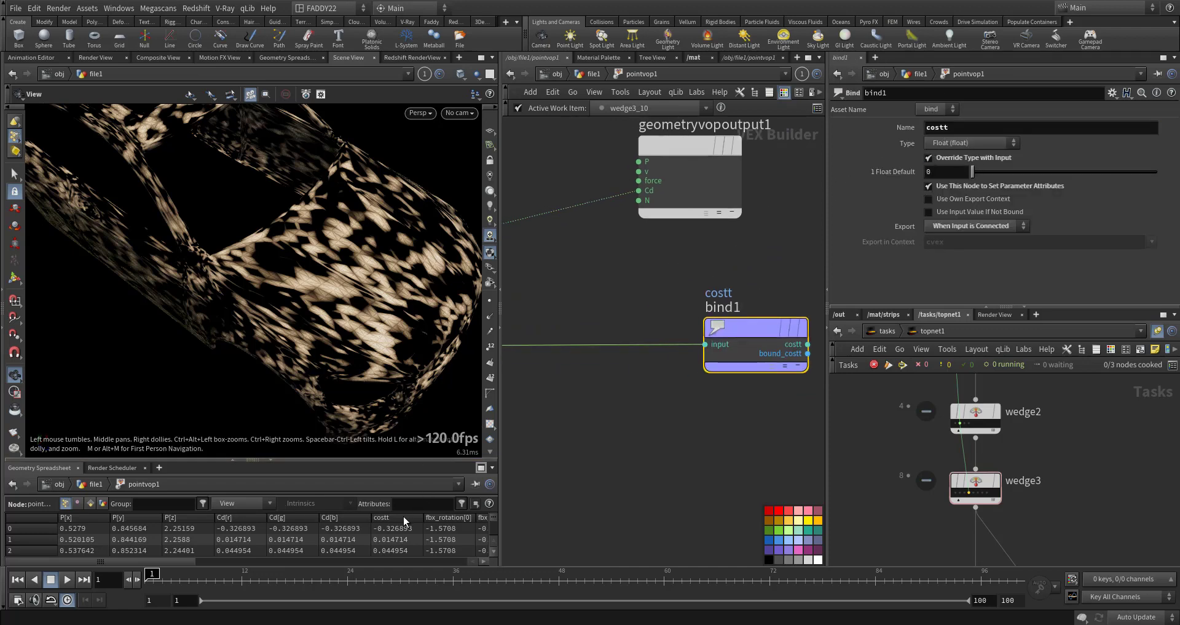
scroll(384, 531, "down", 4)
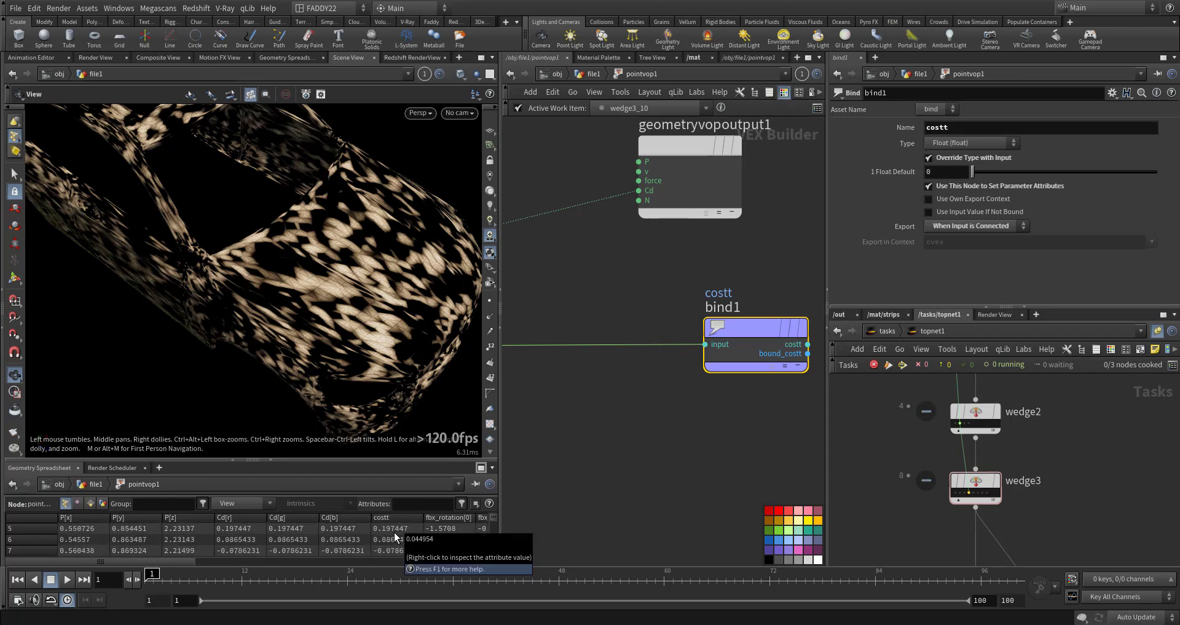
scroll(394, 532, "down", 4)
Return to the file1 network and compare pointvop1's noise Frequency and Offset expressions with wedge2's freq attribute
middle_click_drag(601, 202, 644, 318)
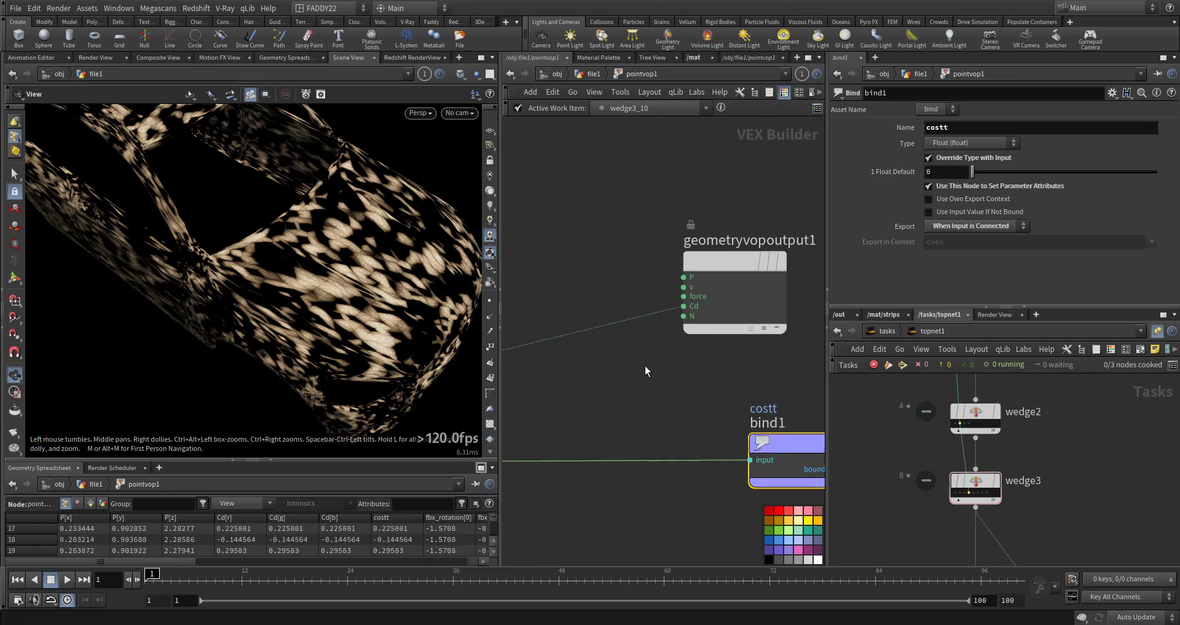
left_click(594, 76)
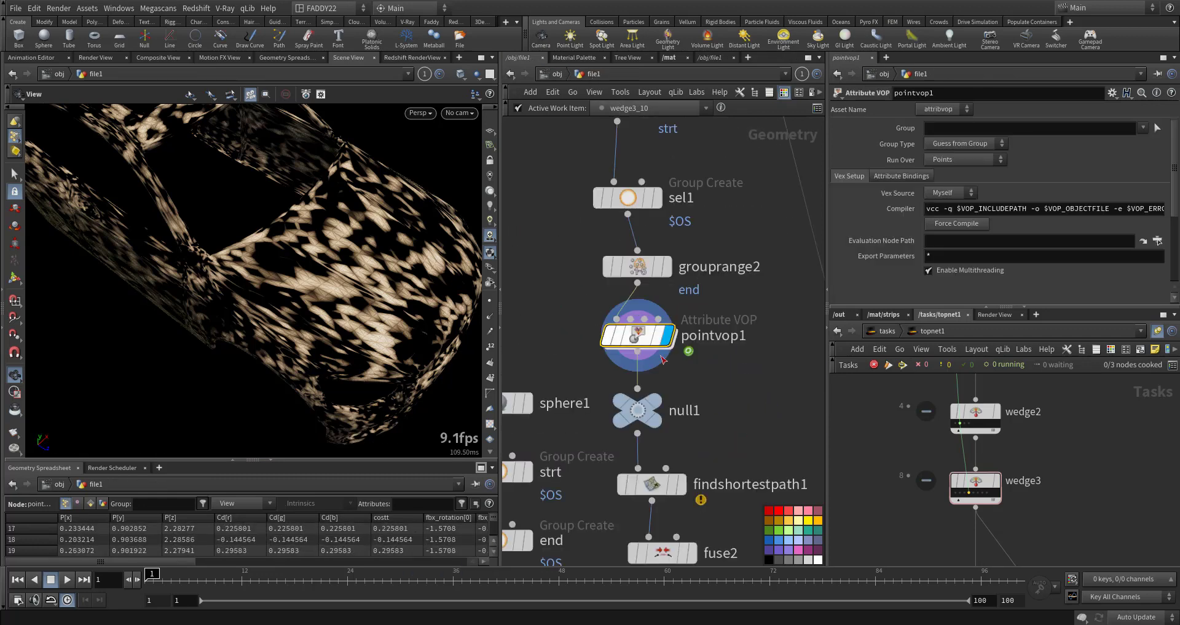
double_click(636, 337)
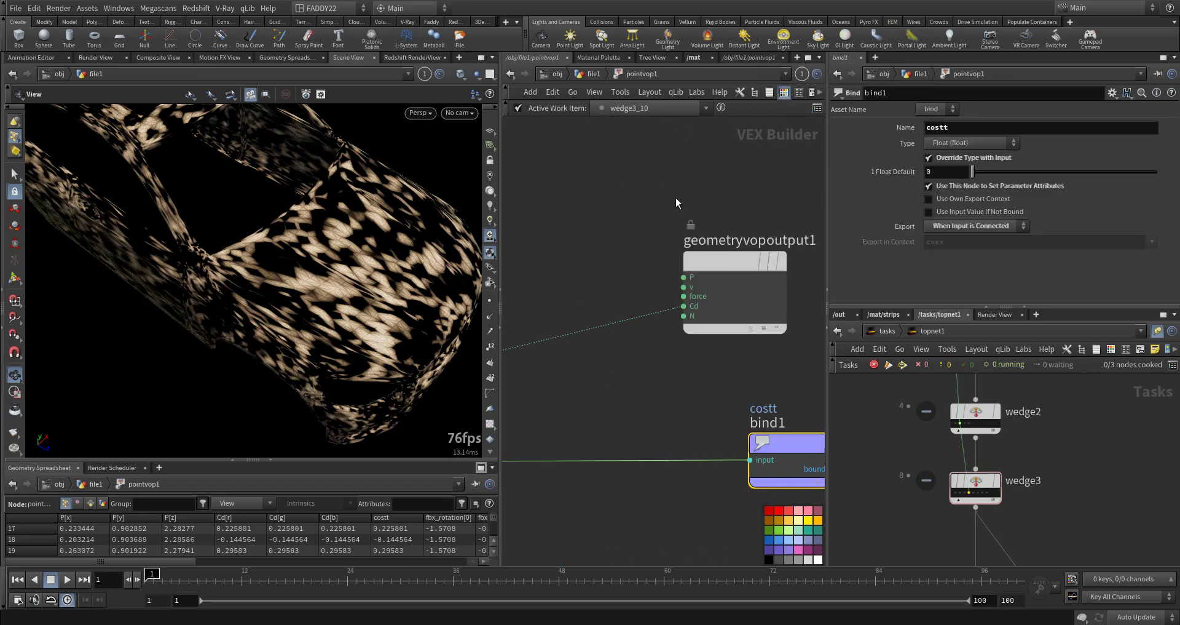
left_click(594, 74)
scroll(898, 269, "down", 5)
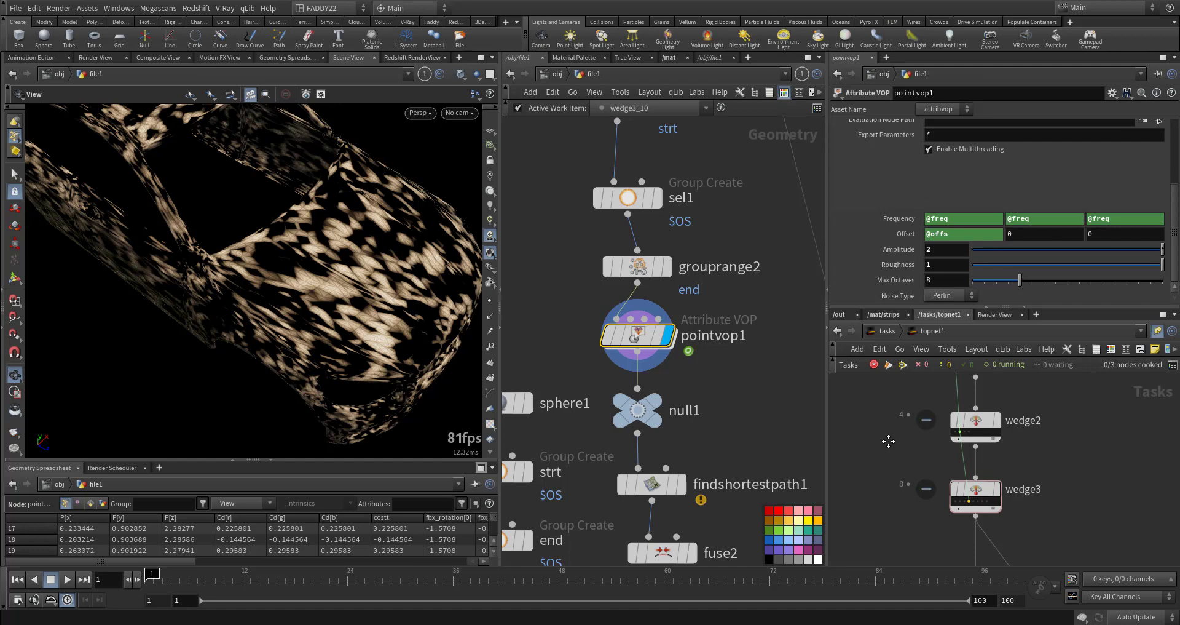
left_click(976, 418)
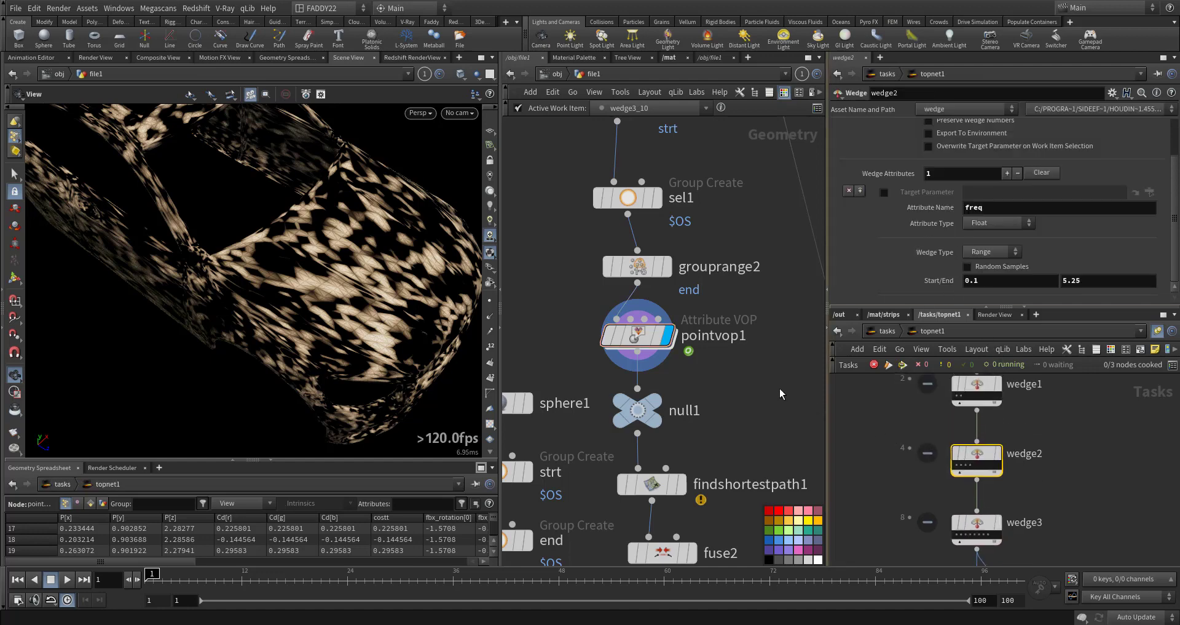
left_click(648, 346)
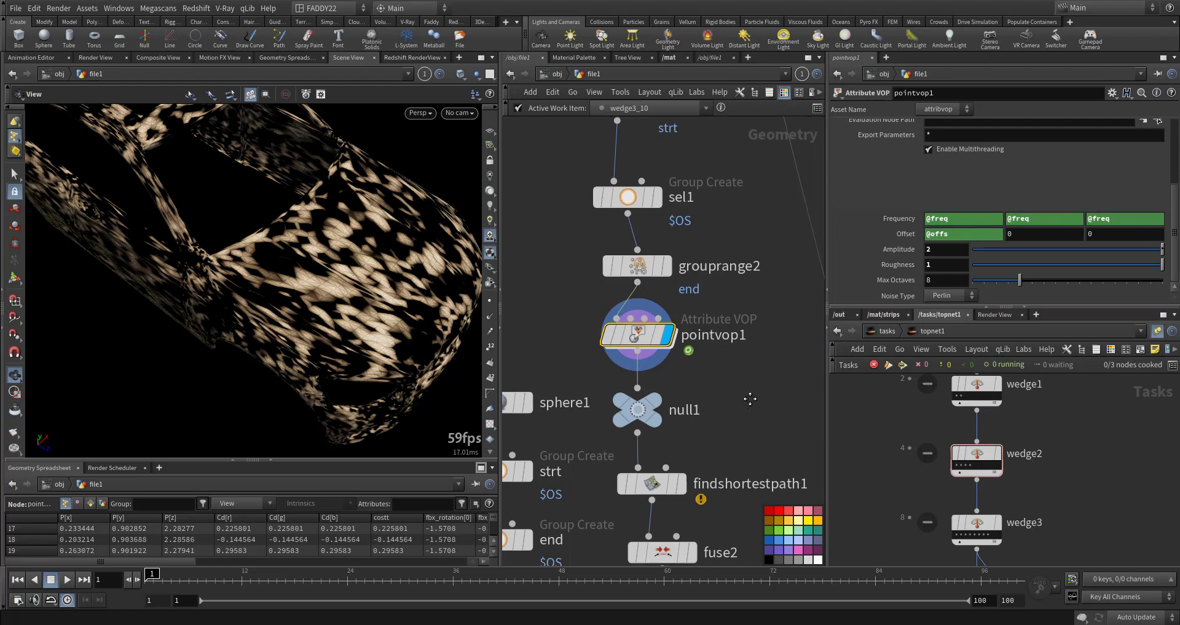
Display null1 and findshortestpath1 in turn, and examine the path curves generated over the whole car body
middle_click_drag(749, 398, 777, 342)
left_click(684, 346)
middle_click_drag(721, 419, 659, 330)
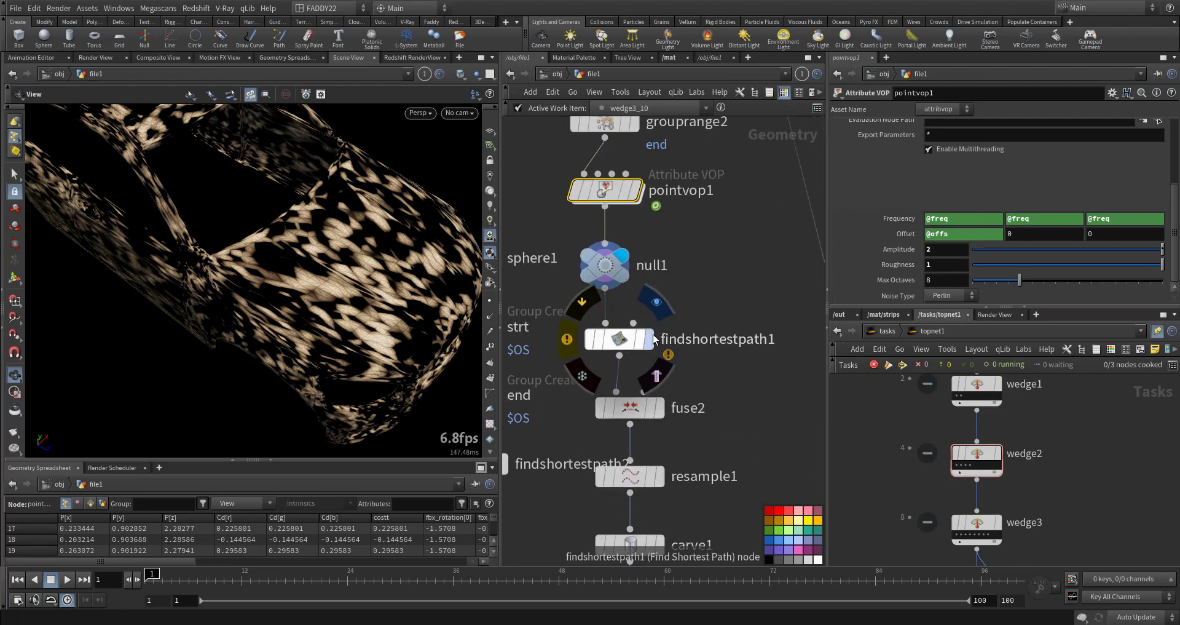
left_click(650, 339)
left_click(631, 341)
left_click_drag(323, 318, 317, 294)
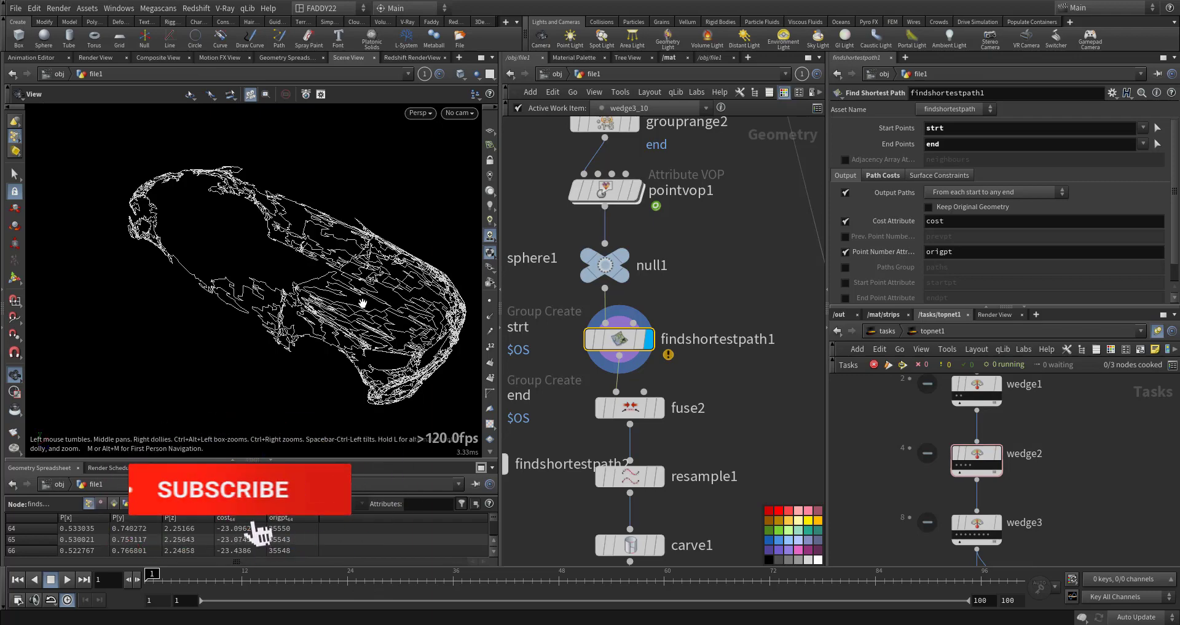
Display fuse2 and turn on point display to show the points along the path curves
middle_click_drag(671, 421, 693, 369)
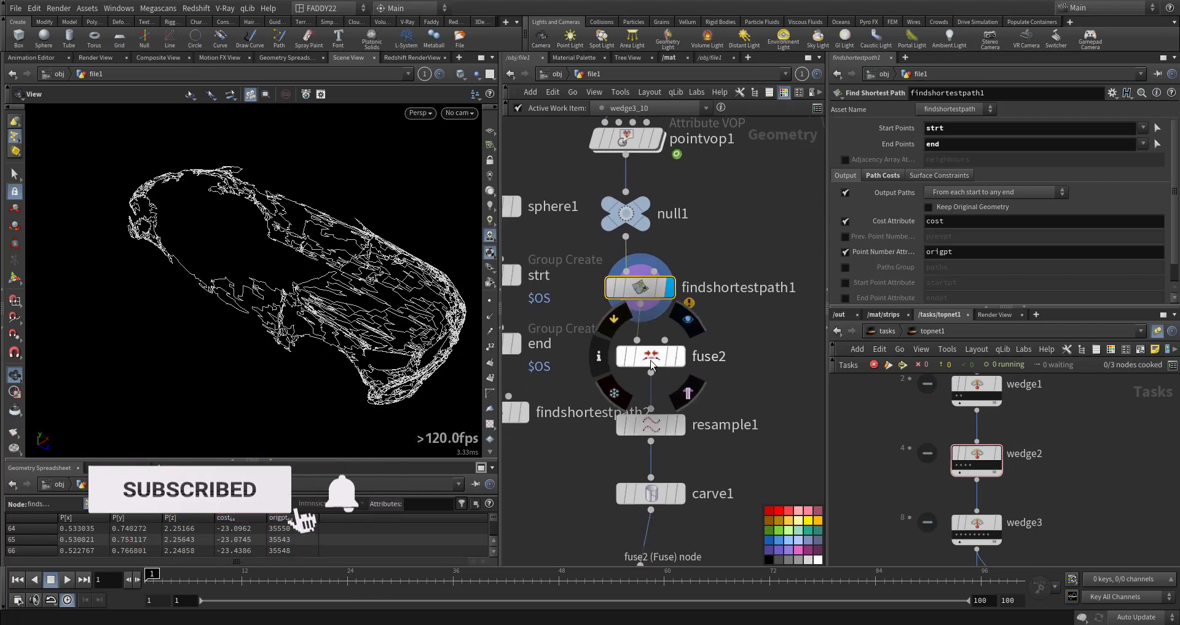
scroll(470, 332, "up", 5)
scroll(400, 330, "up", 4)
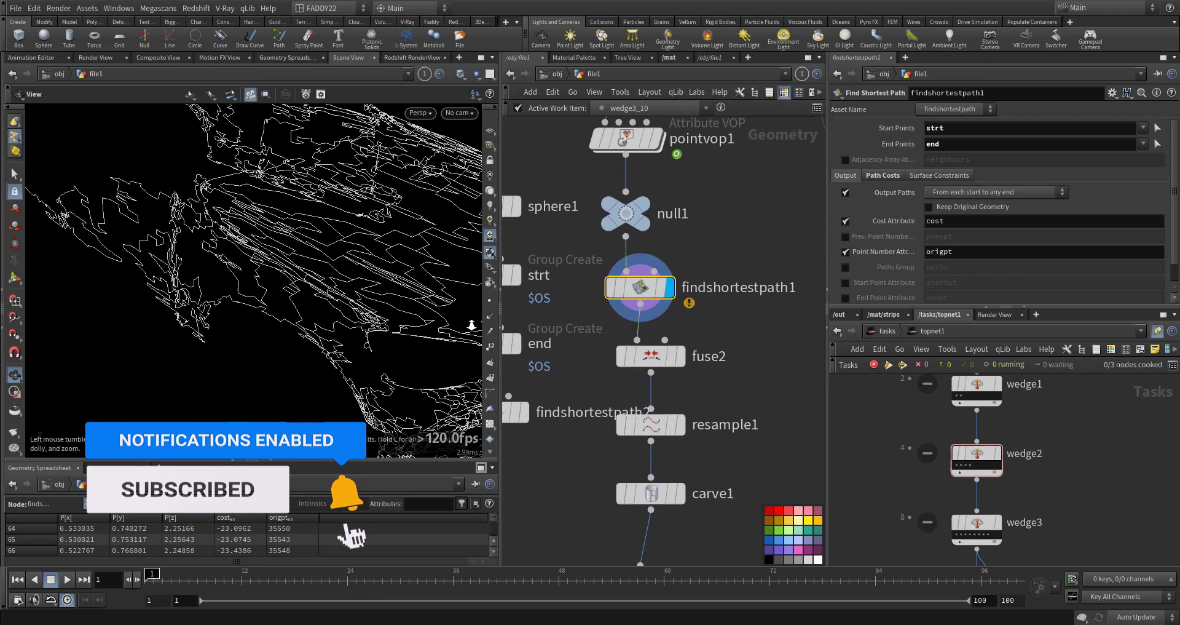
left_click(673, 363)
middle_click_drag(742, 395, 744, 338)
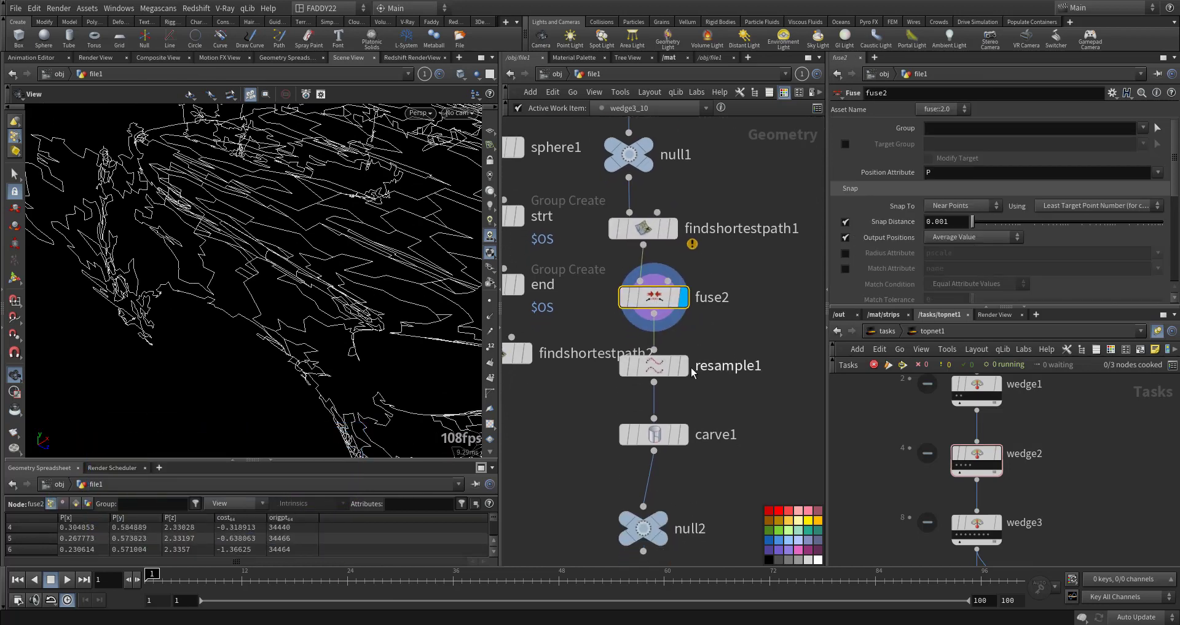
left_click(490, 302)
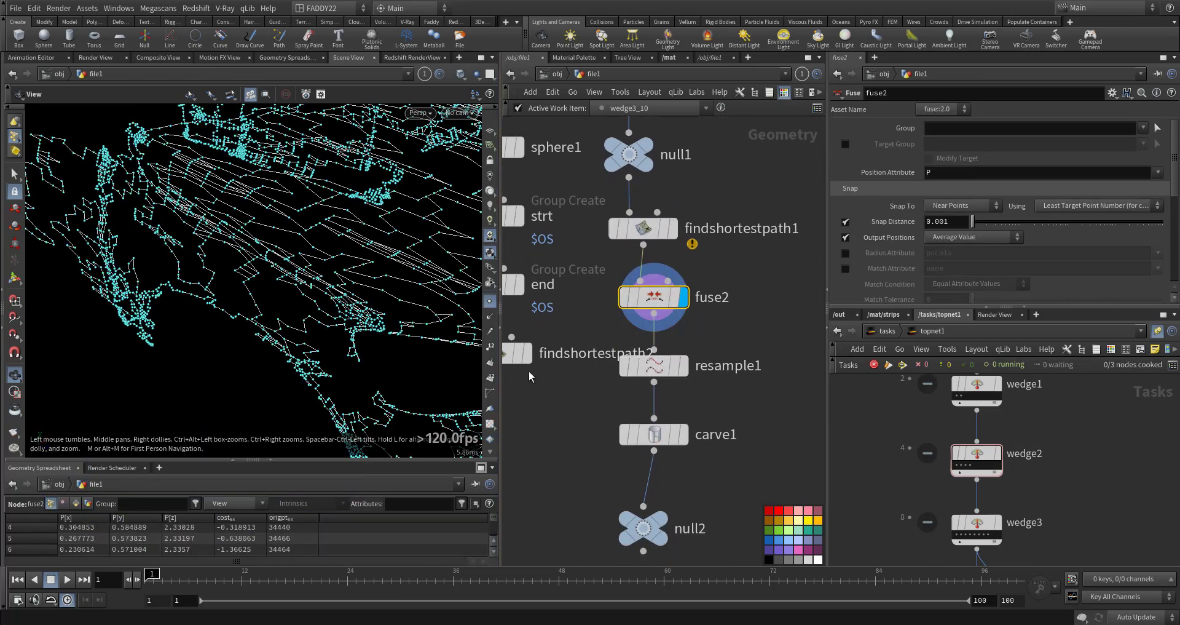
Display resample1 on the path curves and examine its segment length and Treat Polygons As settings
middle_click_drag(318, 327, 285, 317)
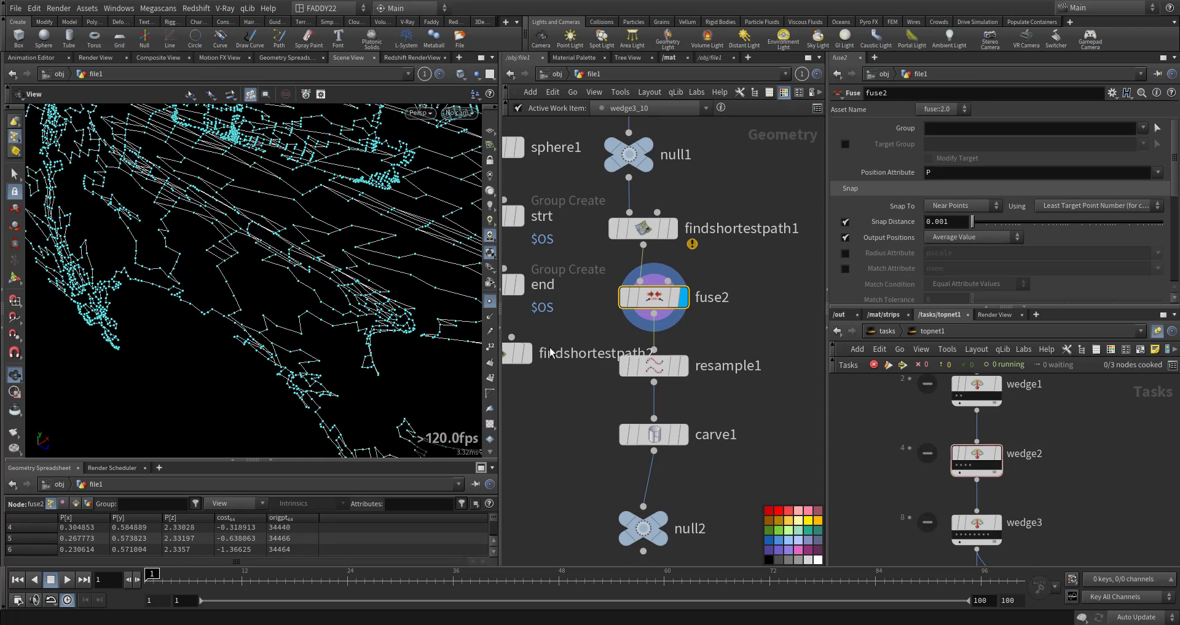
left_click(685, 368)
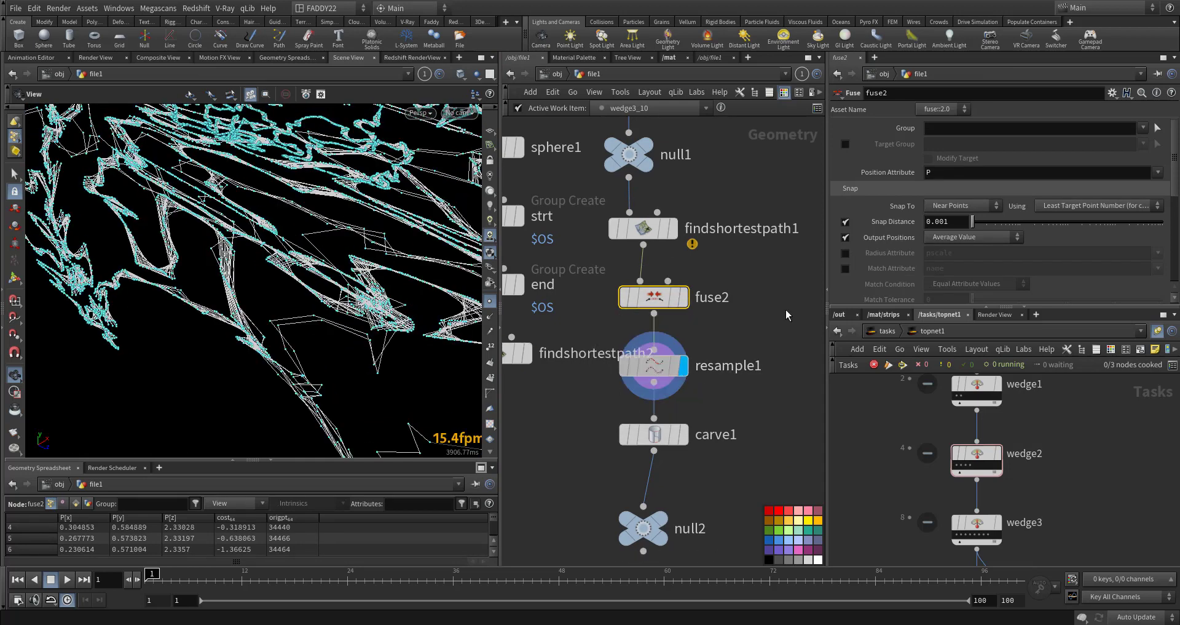
left_click(654, 369)
scroll(888, 289, "down", 3)
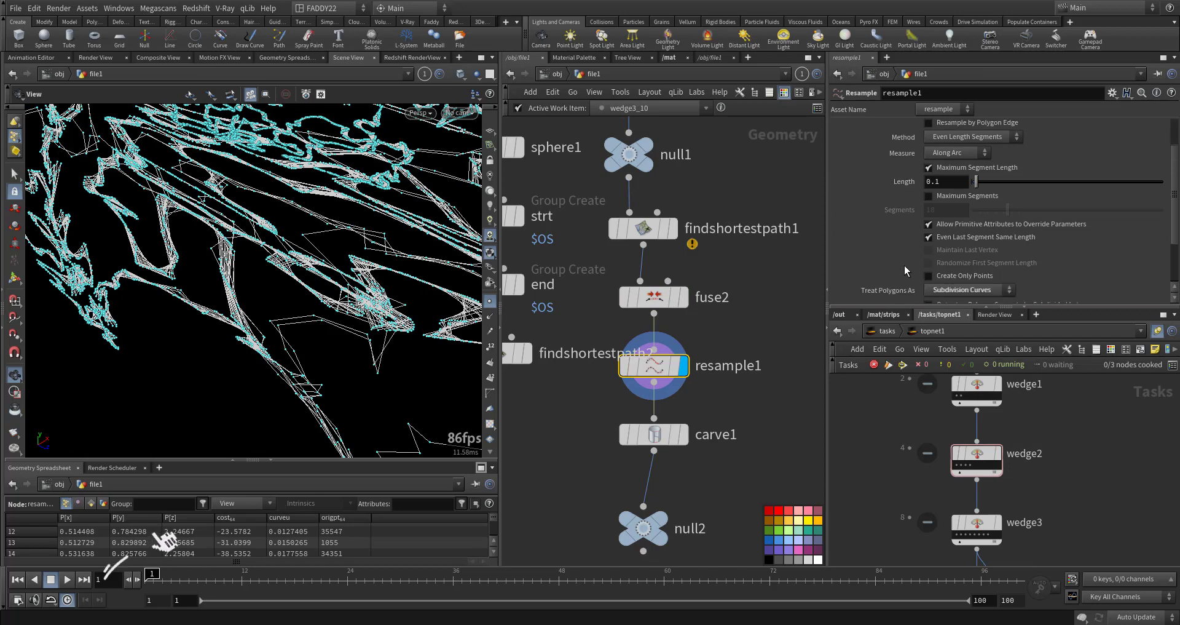
middle_click_drag(749, 403, 771, 327)
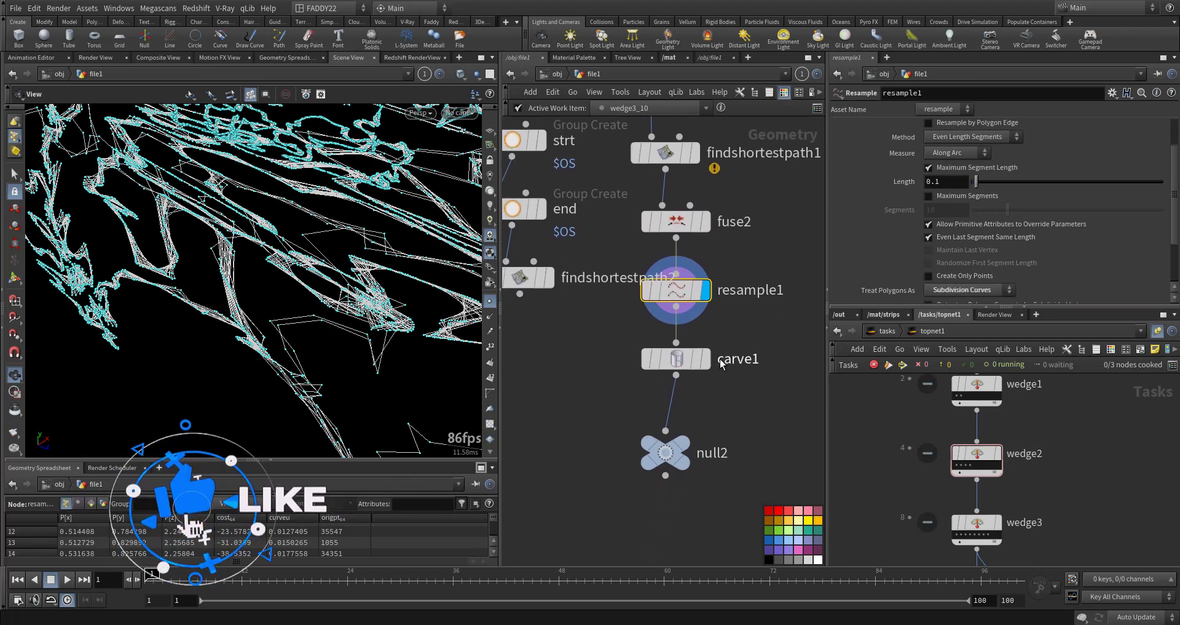
Turn off point display, display and select carve1, and play the timeline to watch the curves grow over the body
left_click(490, 301)
scroll(369, 276, "down", 5)
mouse_move(219, 303)
left_mouse_down()
mouse_move(196, 300)
mouse_move(184, 329)
mouse_move(196, 347)
mouse_move(227, 313)
left_mouse_up()
left_click(706, 359)
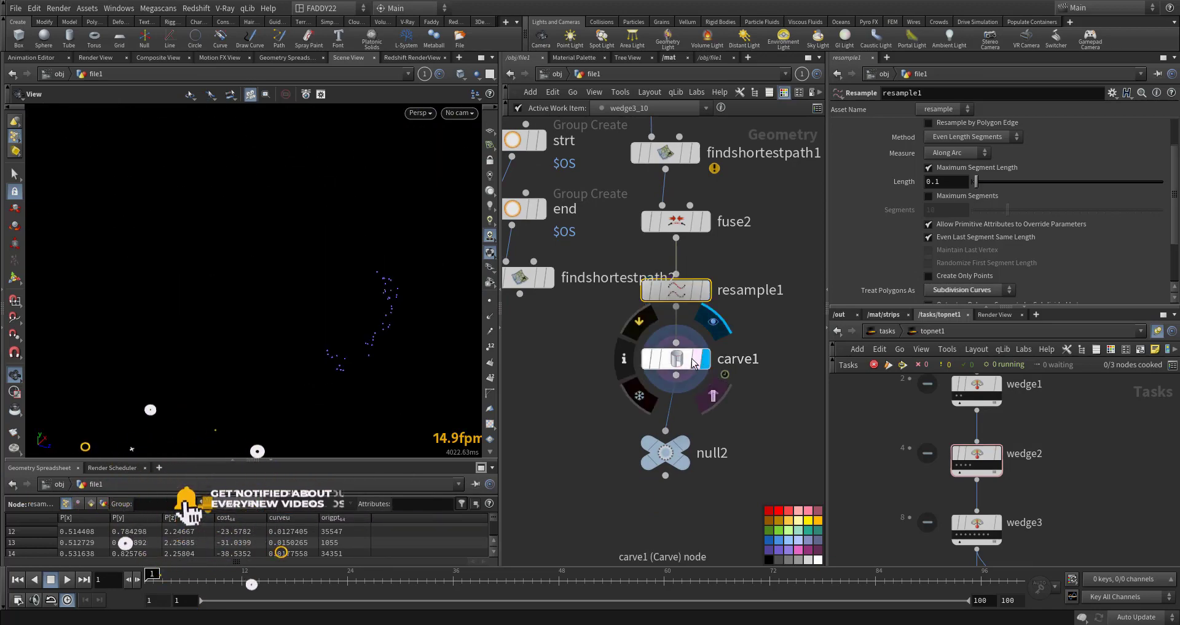
left_click(682, 362)
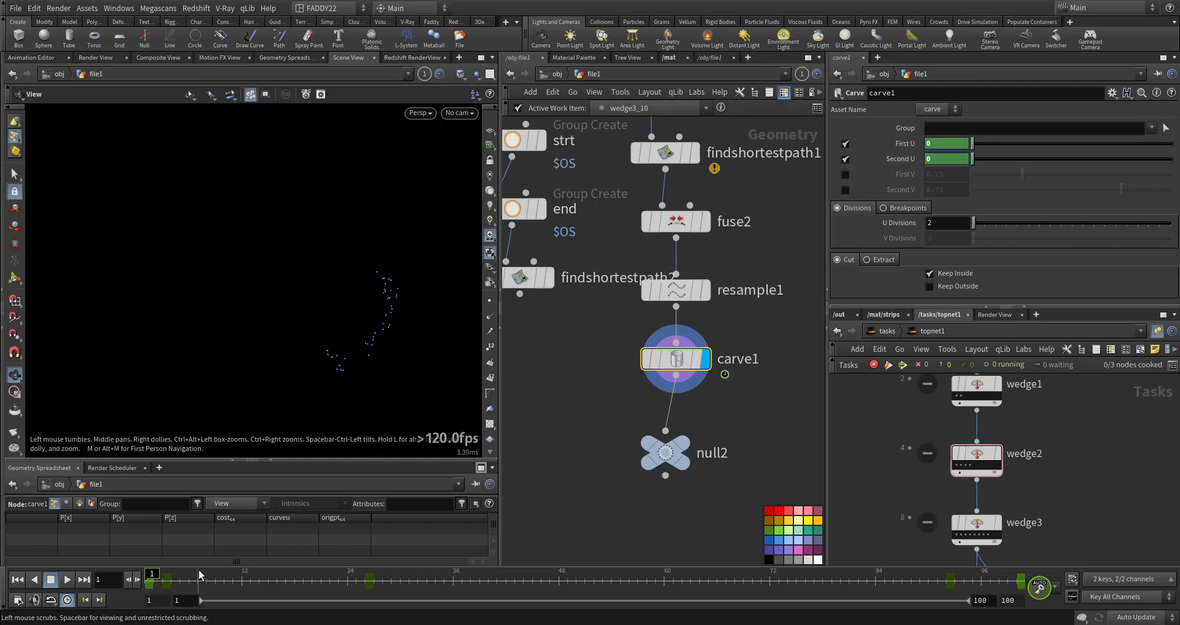
left_click(71, 579)
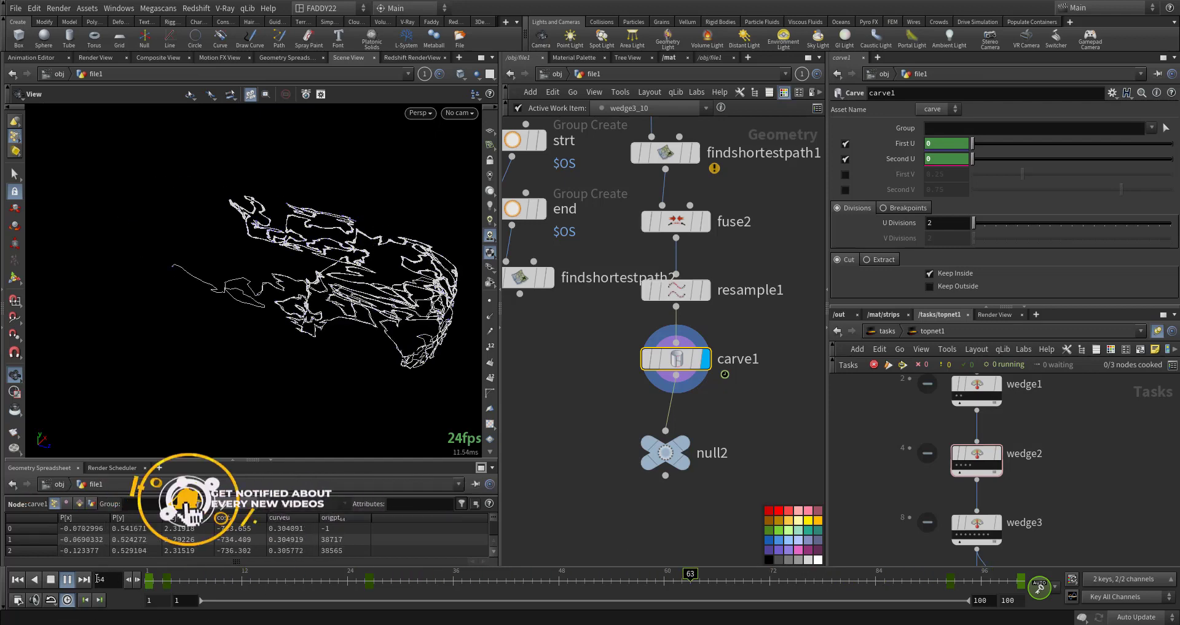
left_click(67, 581)
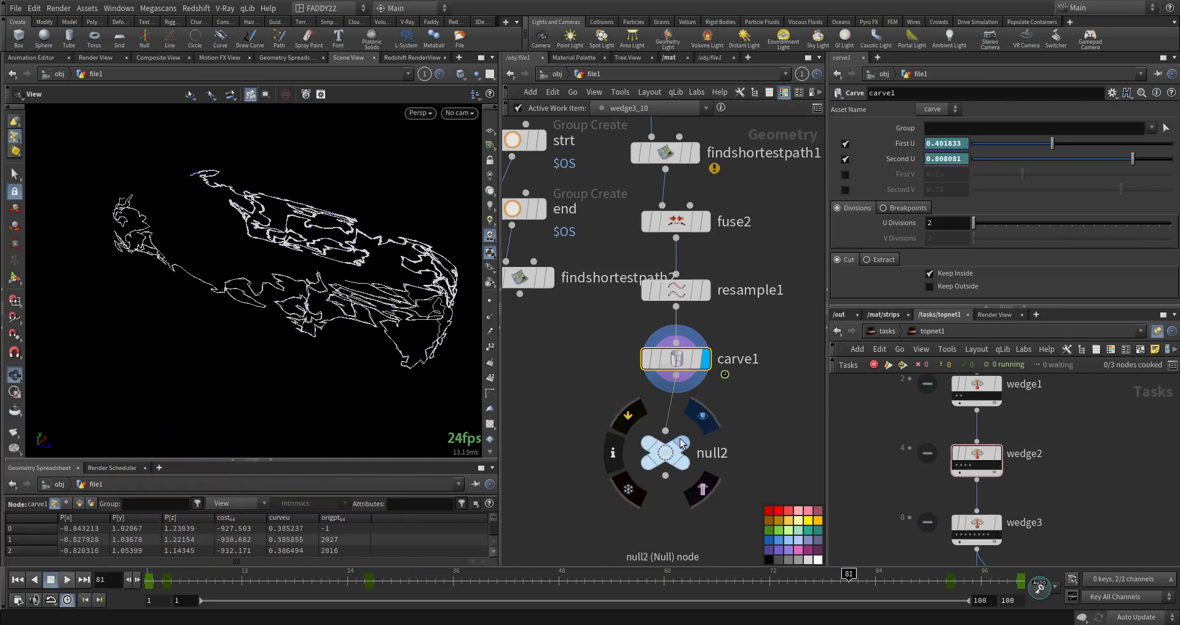
Display null2, then move to the car's material branch and display material1 to inspect the body paint geometry
left_click(688, 458)
middle_click_drag(564, 403, 626, 559)
scroll(663, 463, "down", 3)
middle_click_drag(676, 380, 686, 309)
mouse_move(653, 396)
left_click(666, 376)
left_click(644, 396)
middle_click_drag(748, 410, 728, 325)
left_click(611, 342)
left_click(600, 343)
middle_click_drag(646, 399, 614, 356)
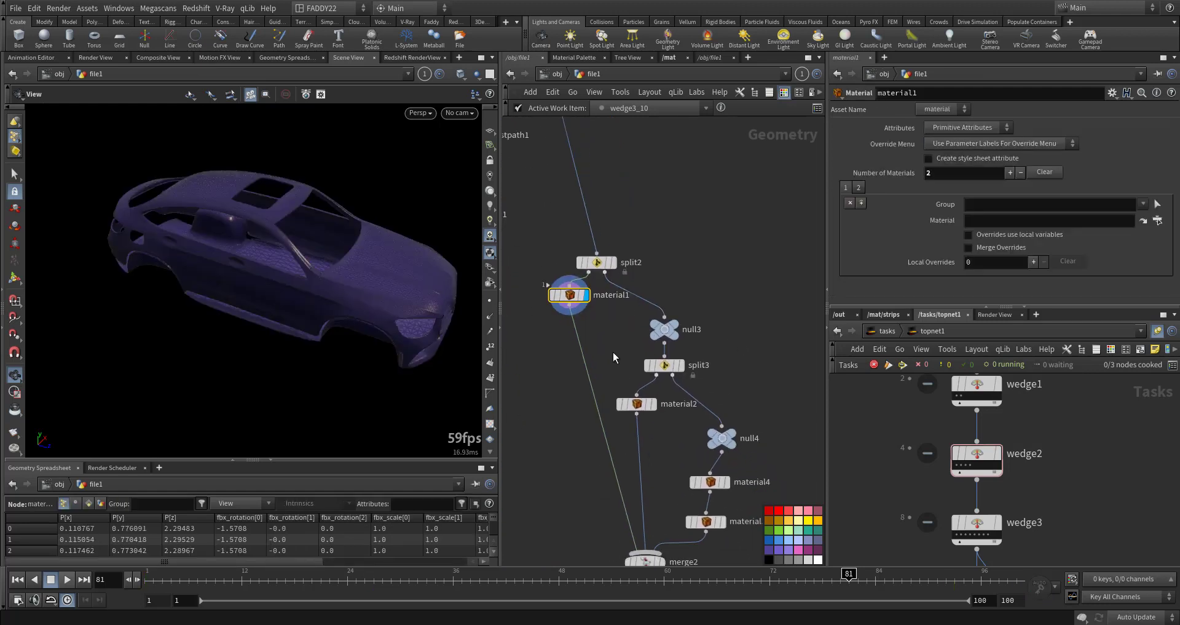
Follow the split3 branch down to material4, displaying the nodes in turn and inspecting material4's assigned material
left_click(680, 365)
left_click(664, 364)
middle_click_drag(681, 458, 640, 367)
left_click(657, 358)
left_click(643, 358)
left_click(680, 384)
left_click(664, 383)
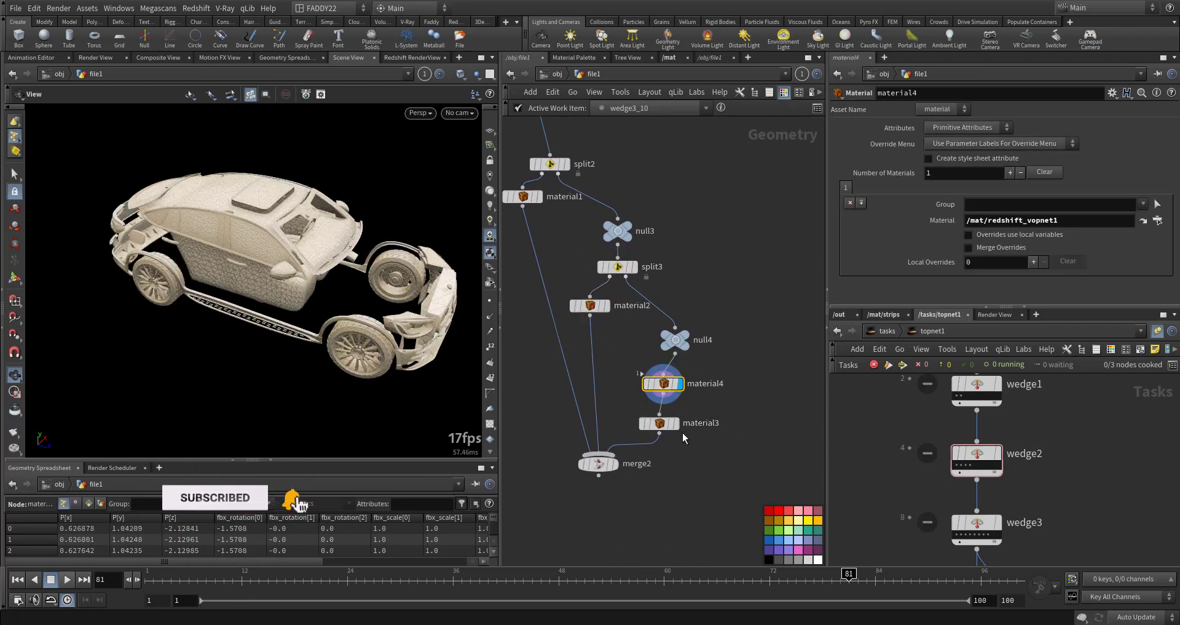
Inspect material3's material assignments, then display merge2 to view the complete car
left_click(676, 423)
left_click(659, 423)
middle_click_drag(670, 469, 704, 452)
mouse_move(654, 452)
left_click(653, 424)
middle_click_drag(552, 187, 613, 239)
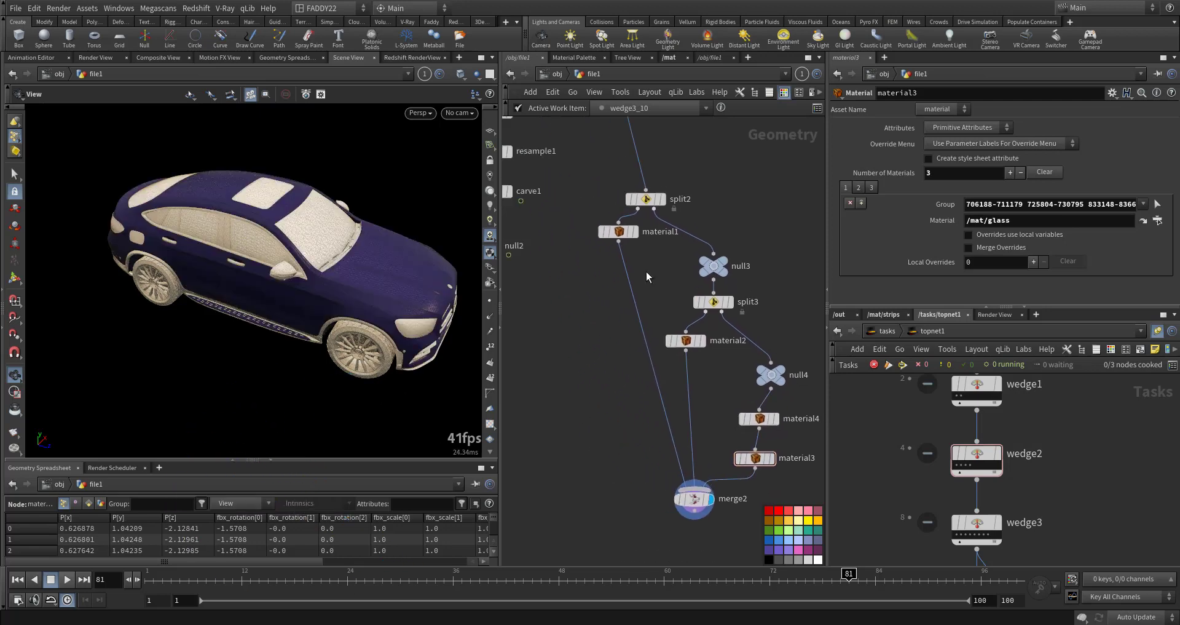
Return to the object level and select rslightdome1 to view its parameters
left_click(555, 75)
left_click(665, 407)
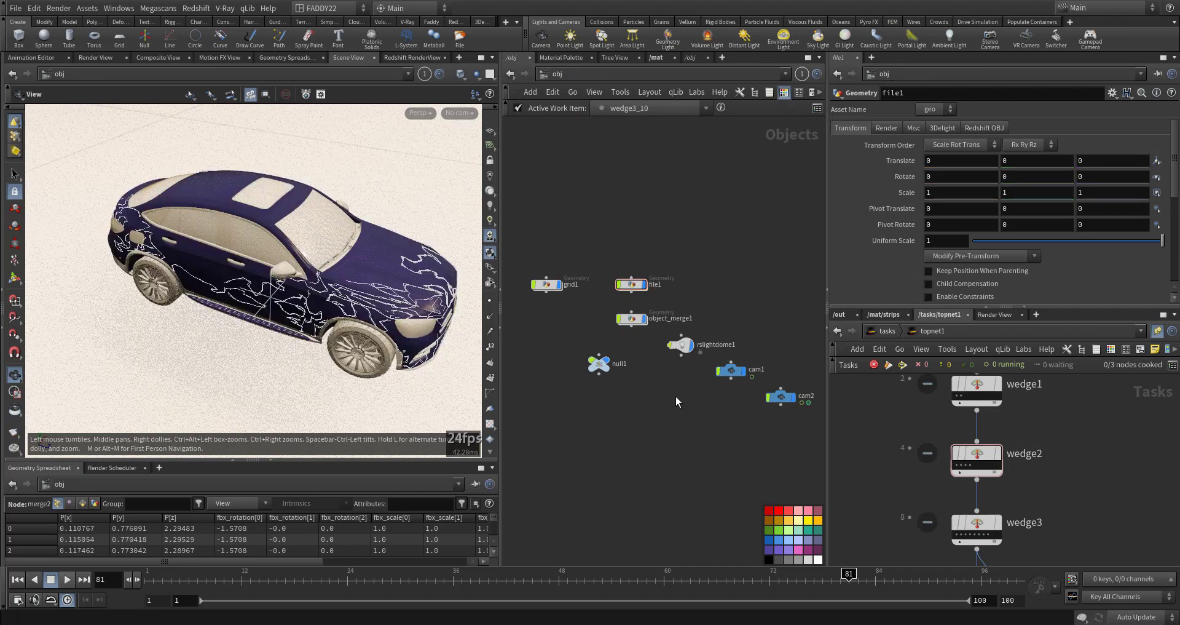
left_click_drag(677, 397, 697, 339)
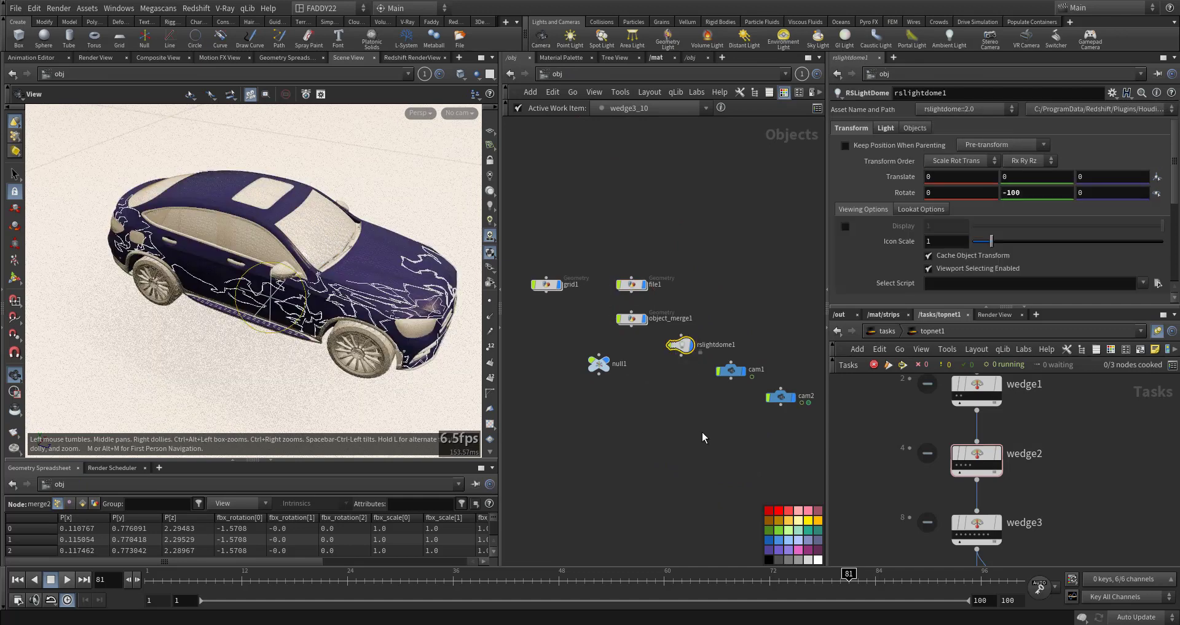
scroll(704, 438, "up", 5)
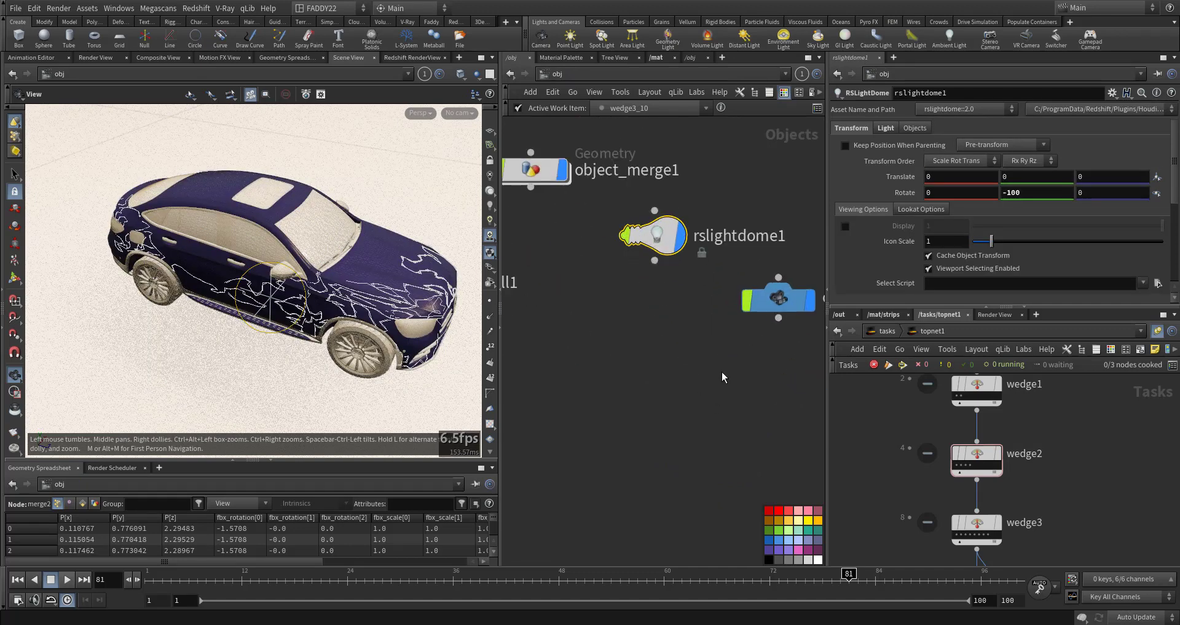
Compare the cam1 and cam2 views, then play the animation through cam1 and stop it
middle_click_drag(723, 376, 681, 409)
middle_click_drag(571, 308, 656, 353)
middle_click_drag(818, 468, 603, 368)
left_click(460, 112)
left_click(464, 172)
left_click(460, 112)
left_click(468, 184)
left_click(460, 112)
left_click(464, 172)
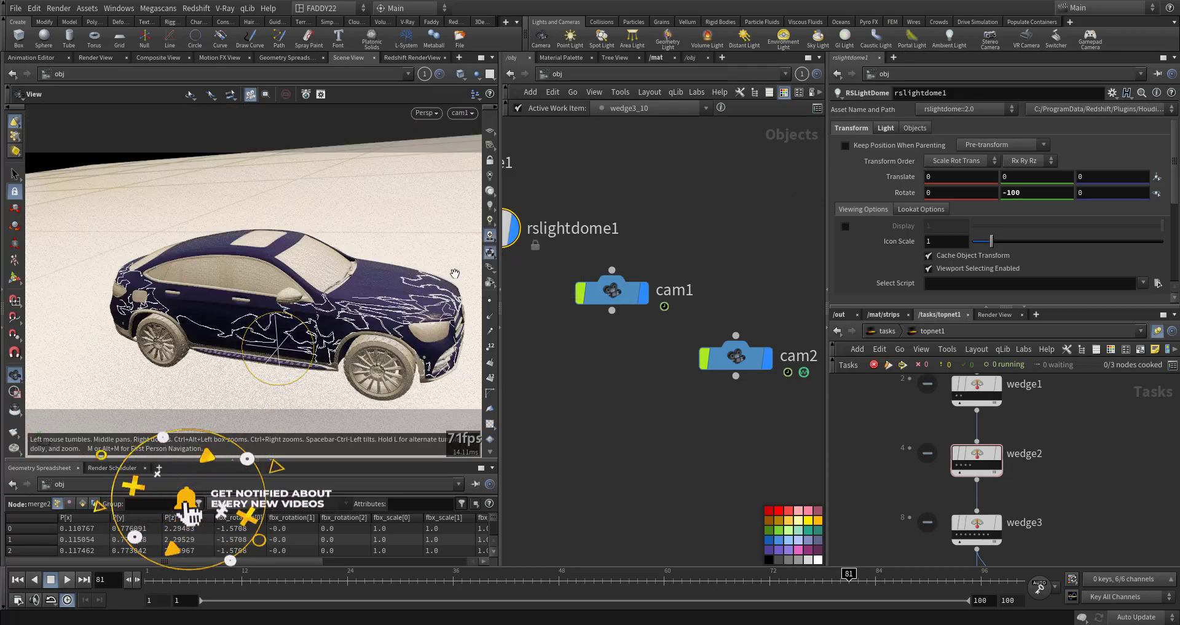
left_click(68, 579)
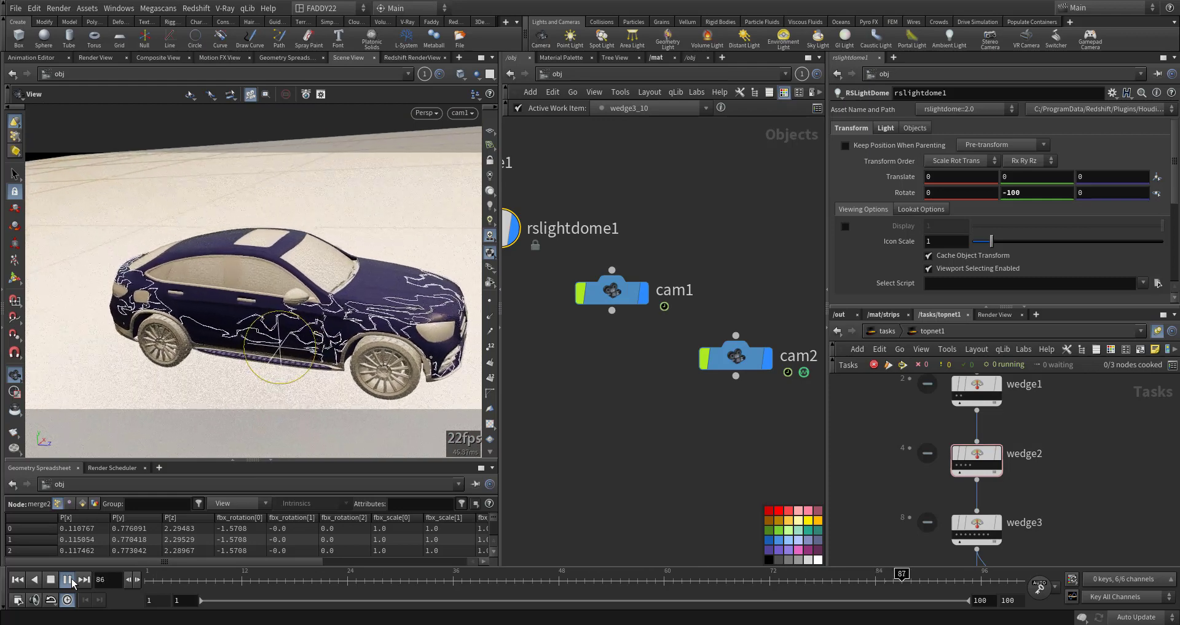
left_click(68, 580)
Look through cam2, play the animation from that view, and stop it
left_click(460, 113)
left_click(486, 184)
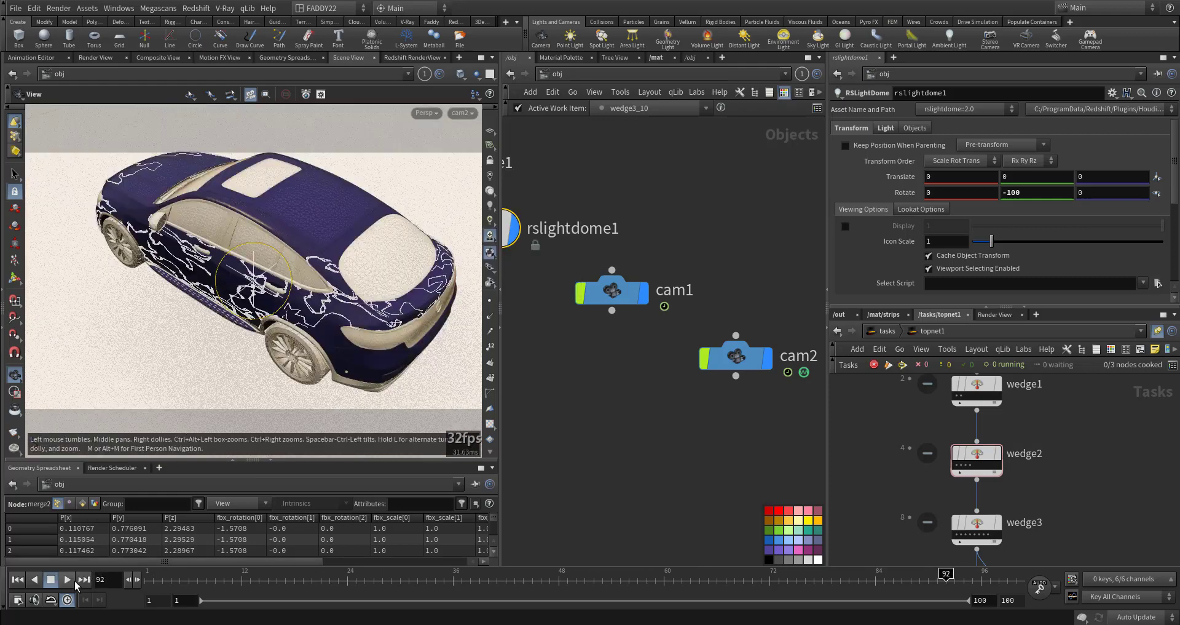
left_click(73, 581)
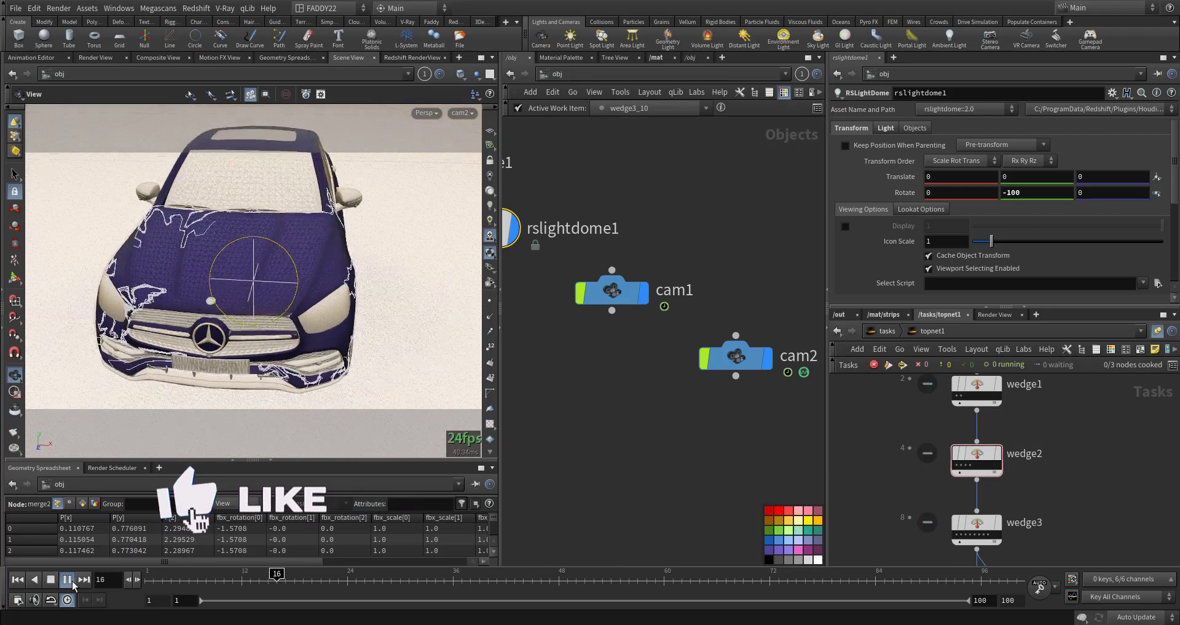
left_click(72, 581)
Open the strips material in the mat network and inspect Material1's Emission color and Emission Weight
left_click(565, 75)
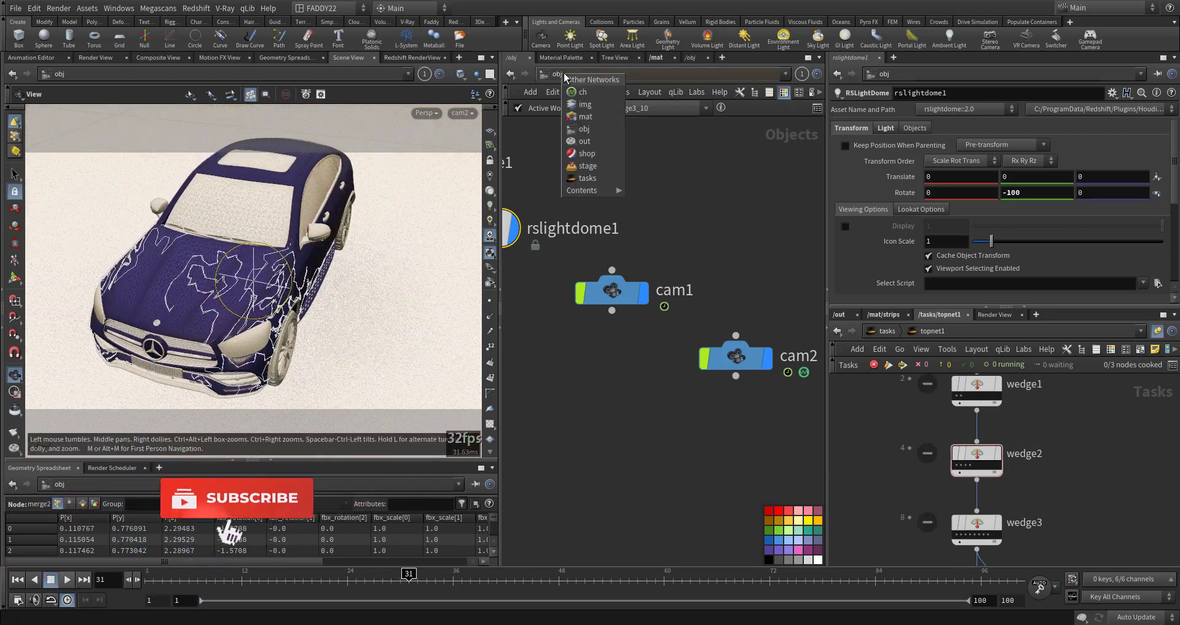
left_click(601, 118)
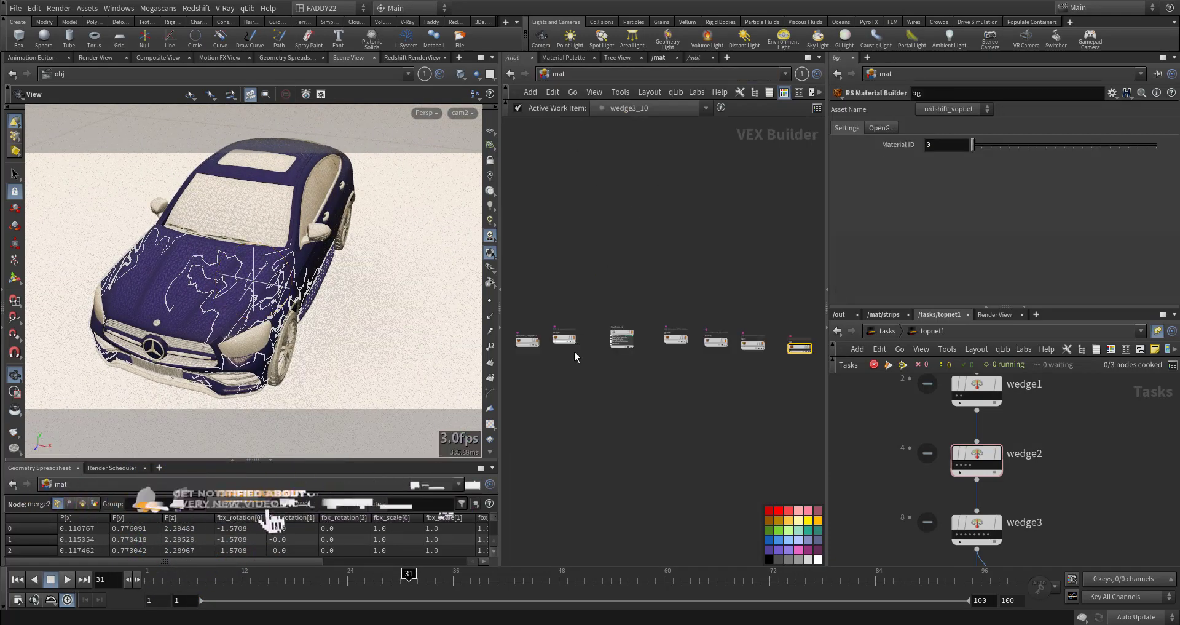
scroll(669, 363, "up", 3)
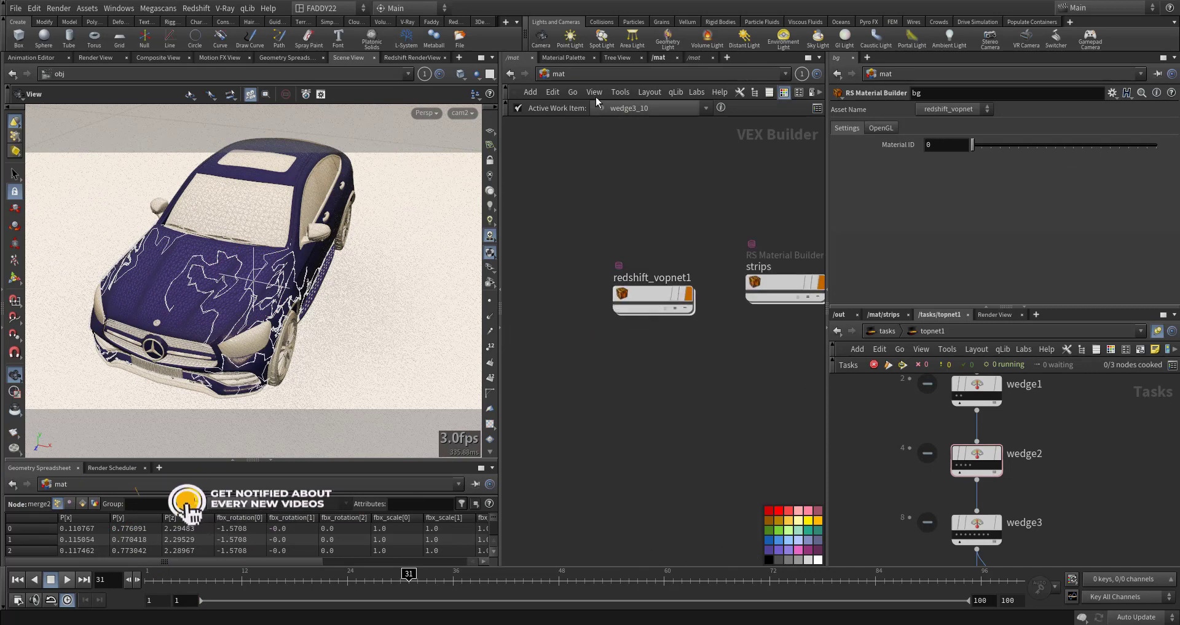
mouse_move(801, 279)
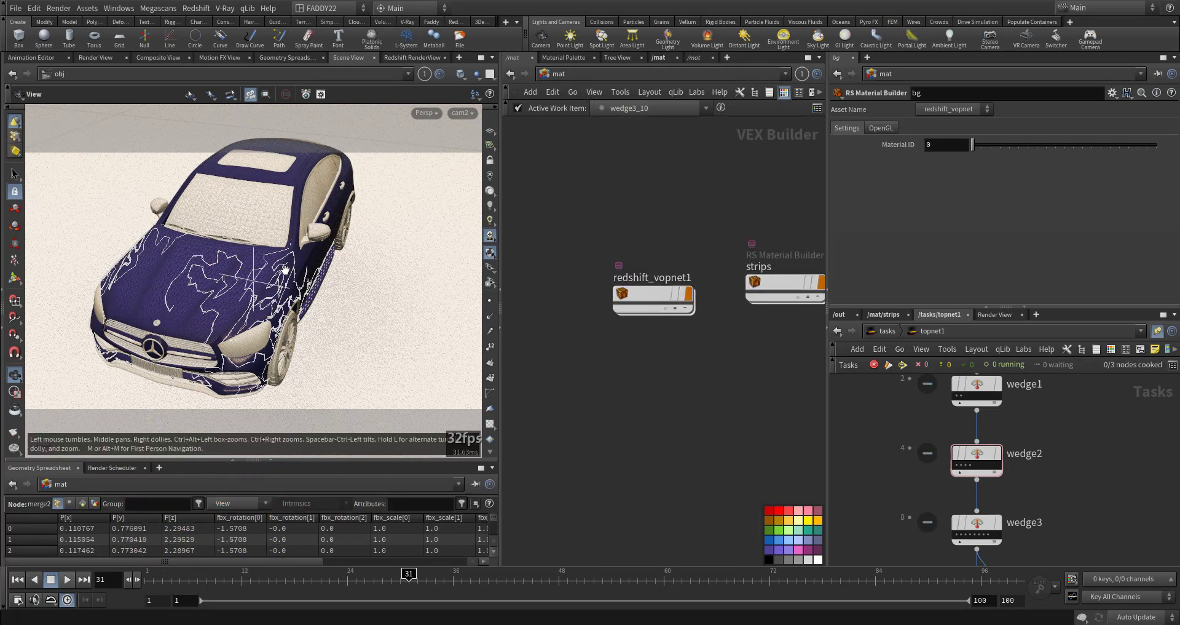
double_click(778, 284)
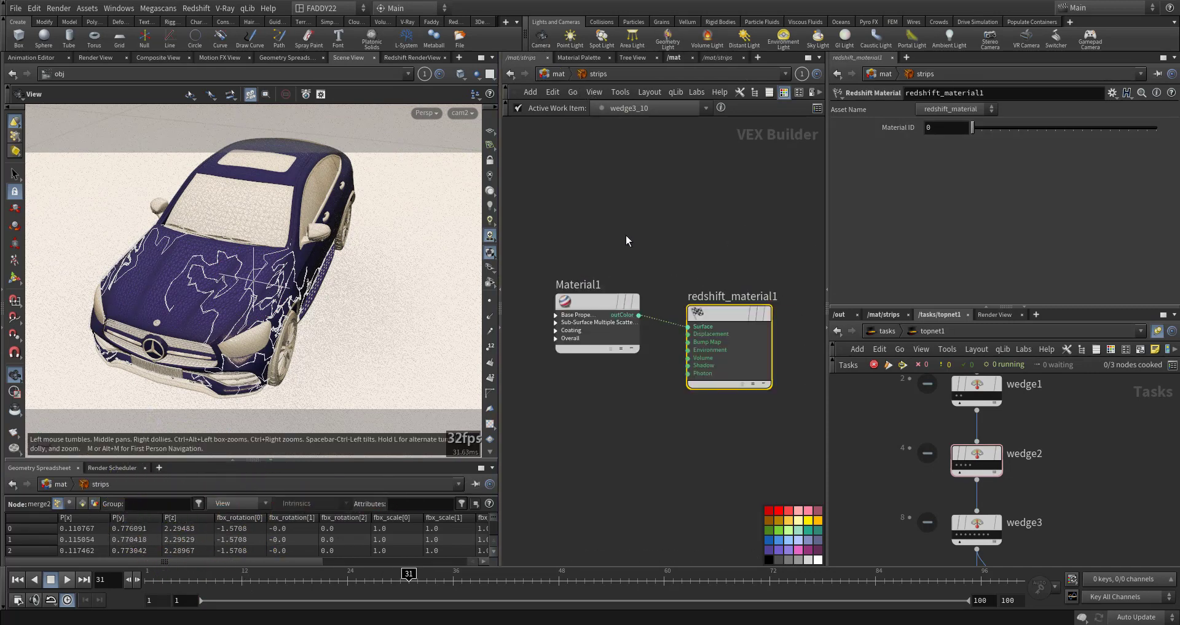
left_click(575, 302)
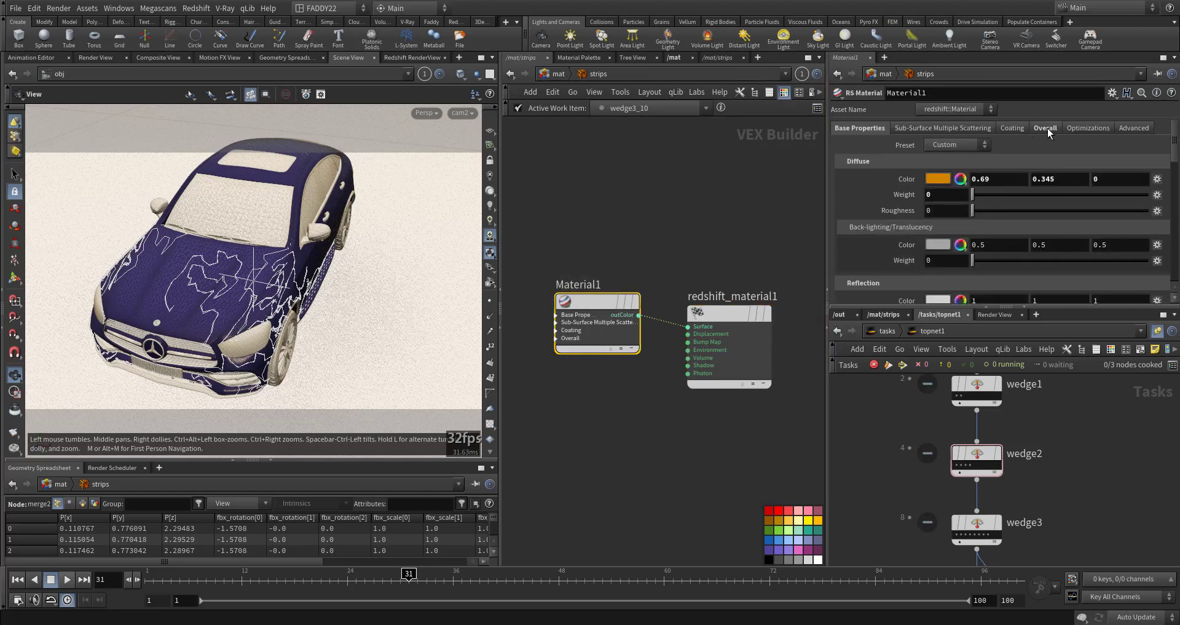
left_click(1048, 128)
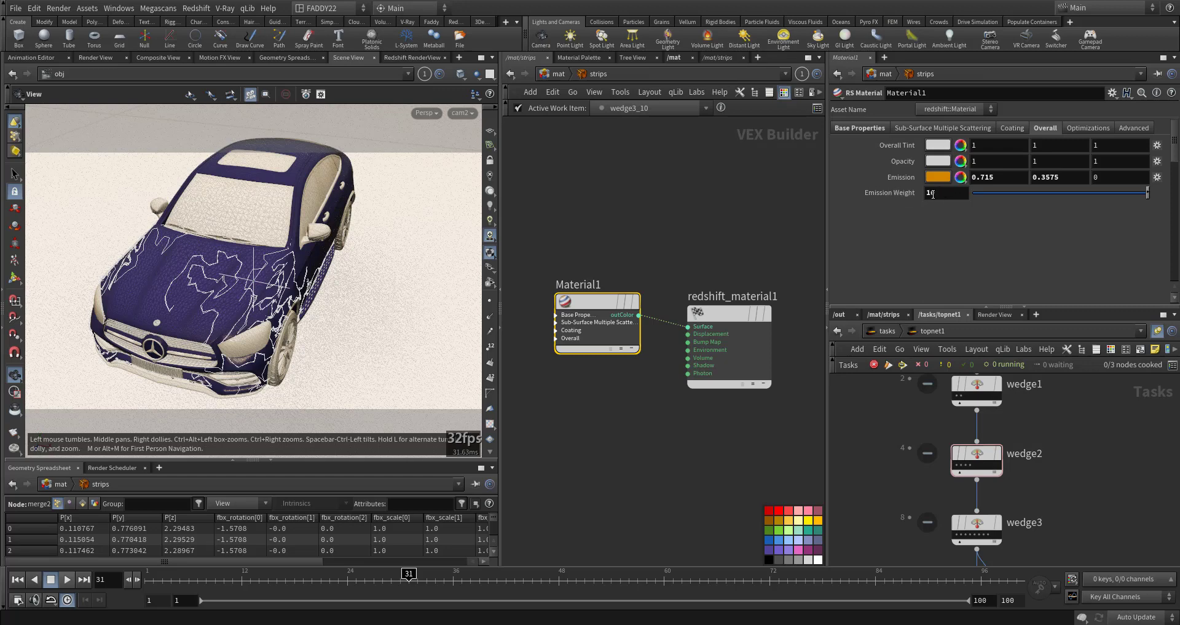
Return to the object level, select object_merge1, and examine its Redshift Strands settings, including Strand Type and Default Scale
left_click(560, 74)
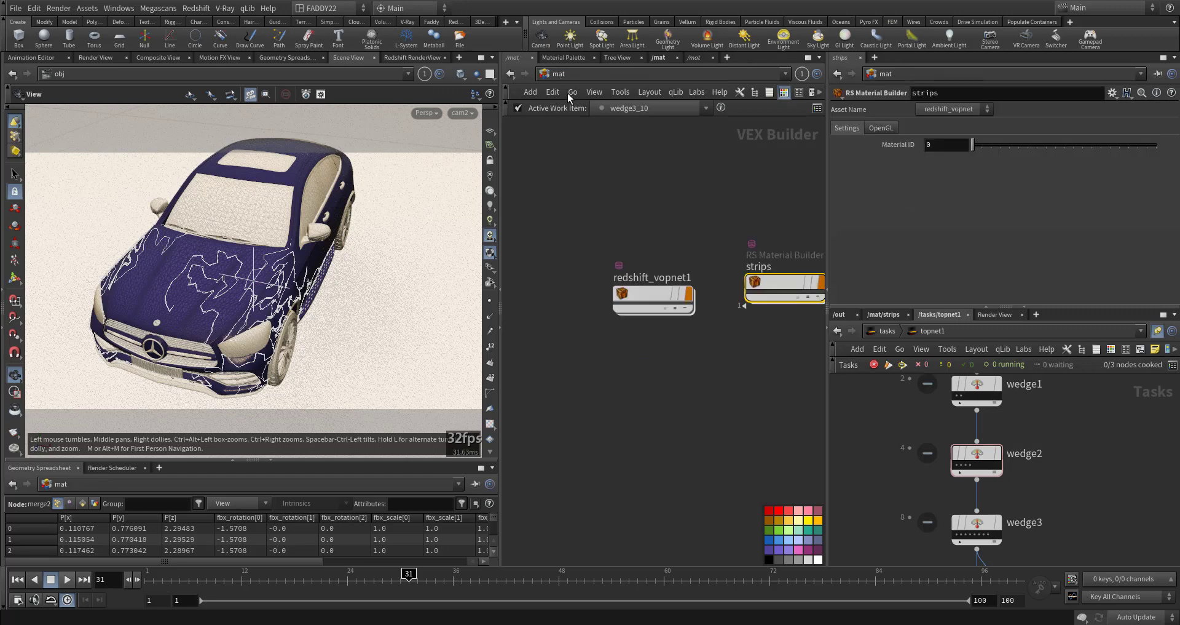
left_click(566, 75)
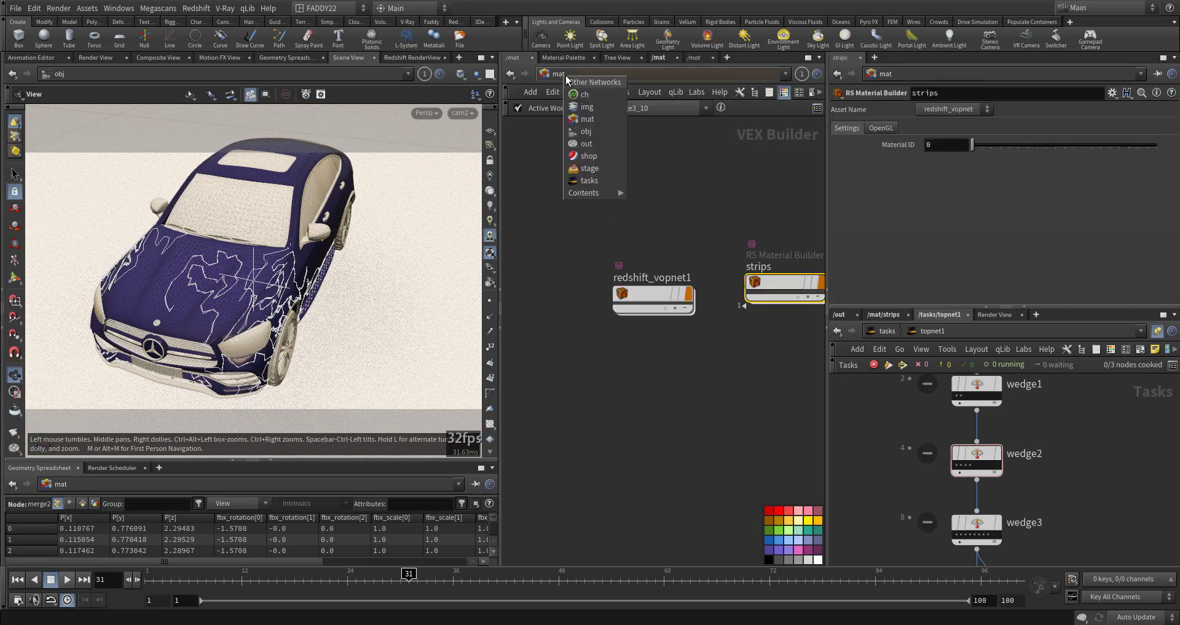
left_click(599, 132)
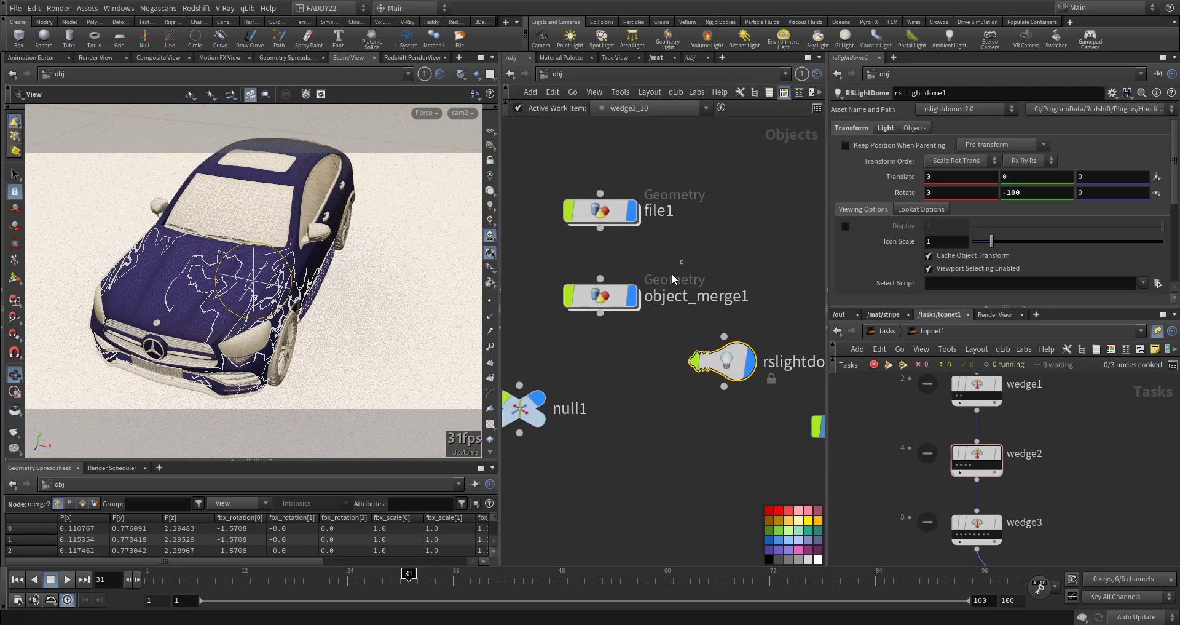
left_click(600, 295)
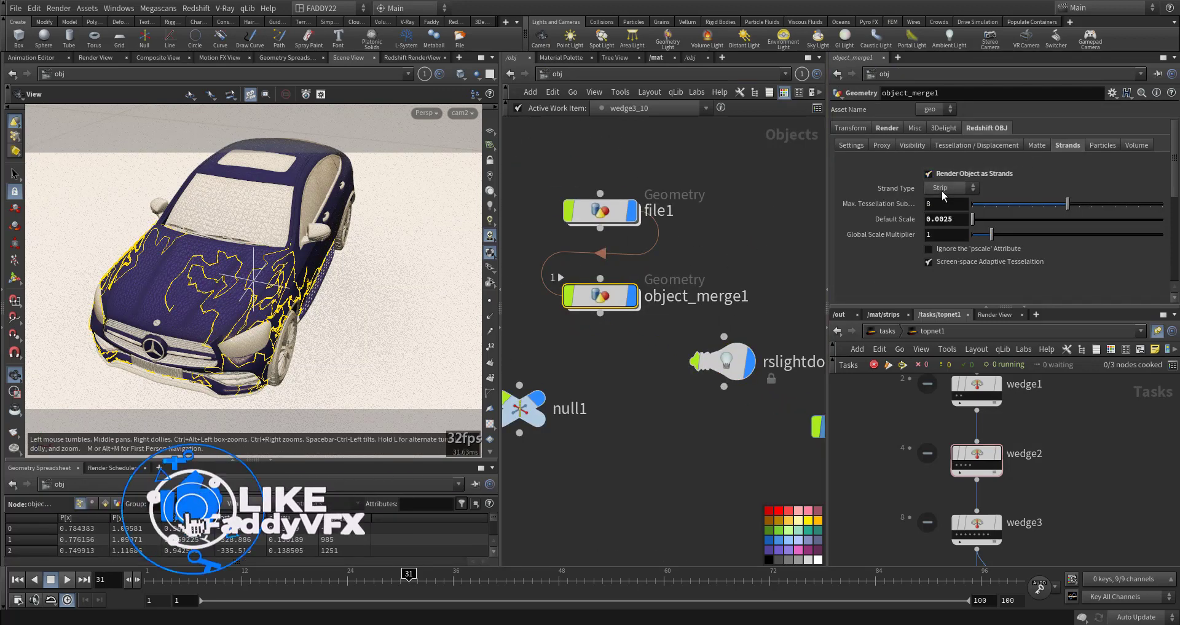
left_click_drag(956, 219, 924, 220)
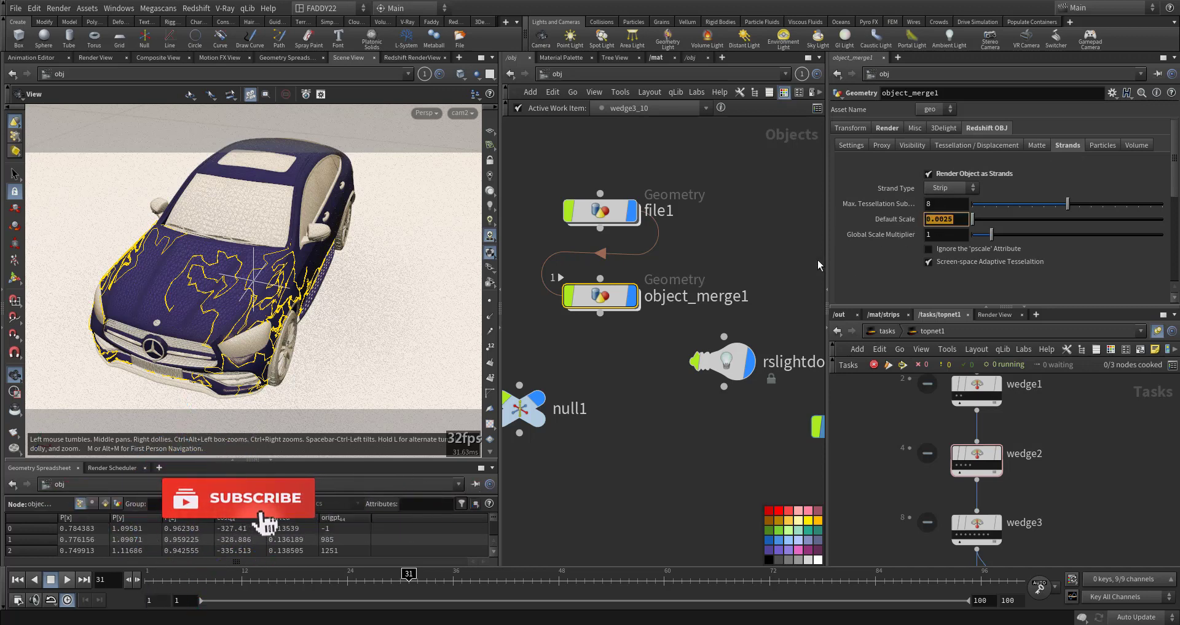
Open topnet1 in the tasks network and review wedge1's Wedge Count, Random Seed, and the offs attribute's Start/End range
left_click(547, 74)
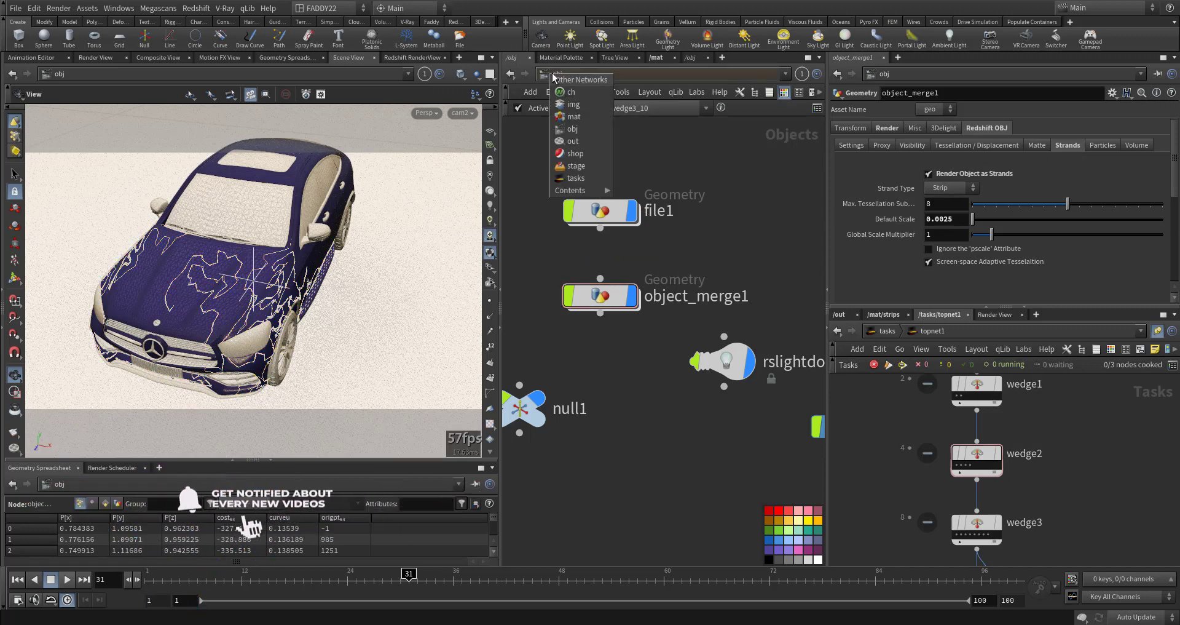
left_click(576, 177)
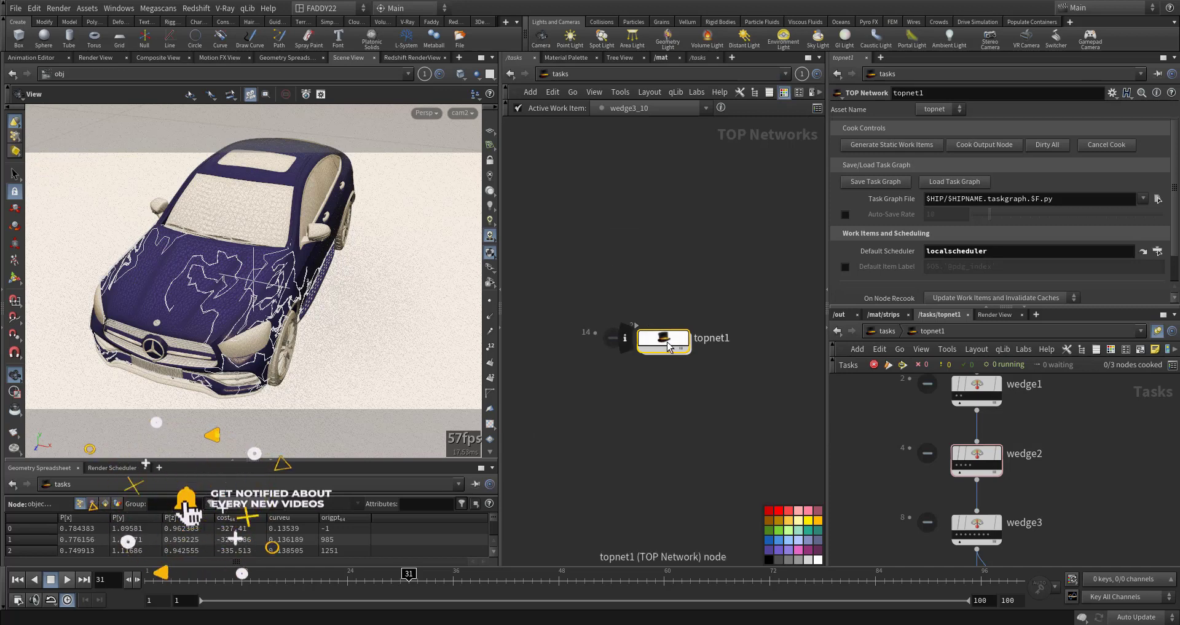
double_click(664, 339)
scroll(711, 301, "down", 2)
scroll(711, 302, "up", 5)
middle_click_drag(653, 271, 718, 234)
left_click(632, 284)
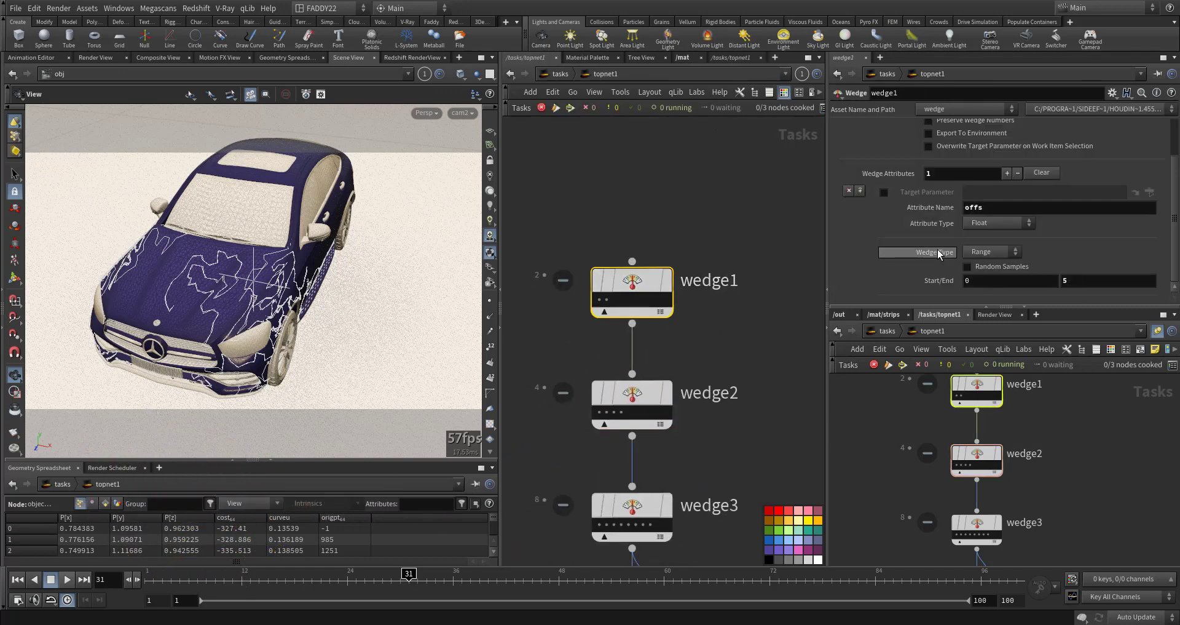
scroll(924, 209, "up", 2)
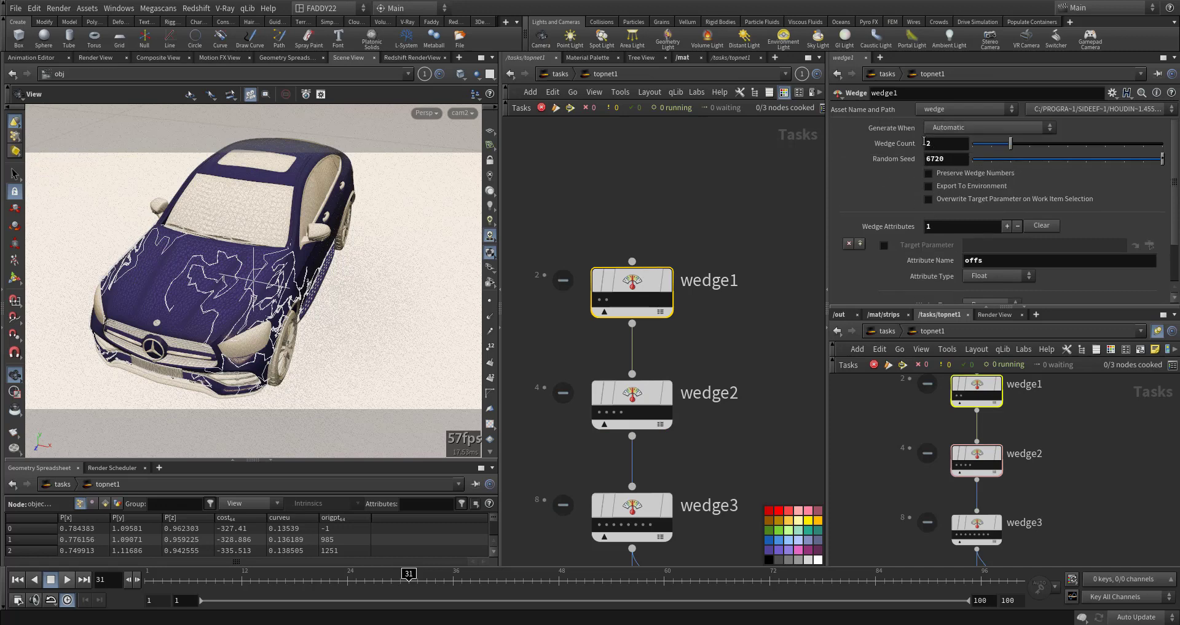
scroll(892, 231, "down", 1)
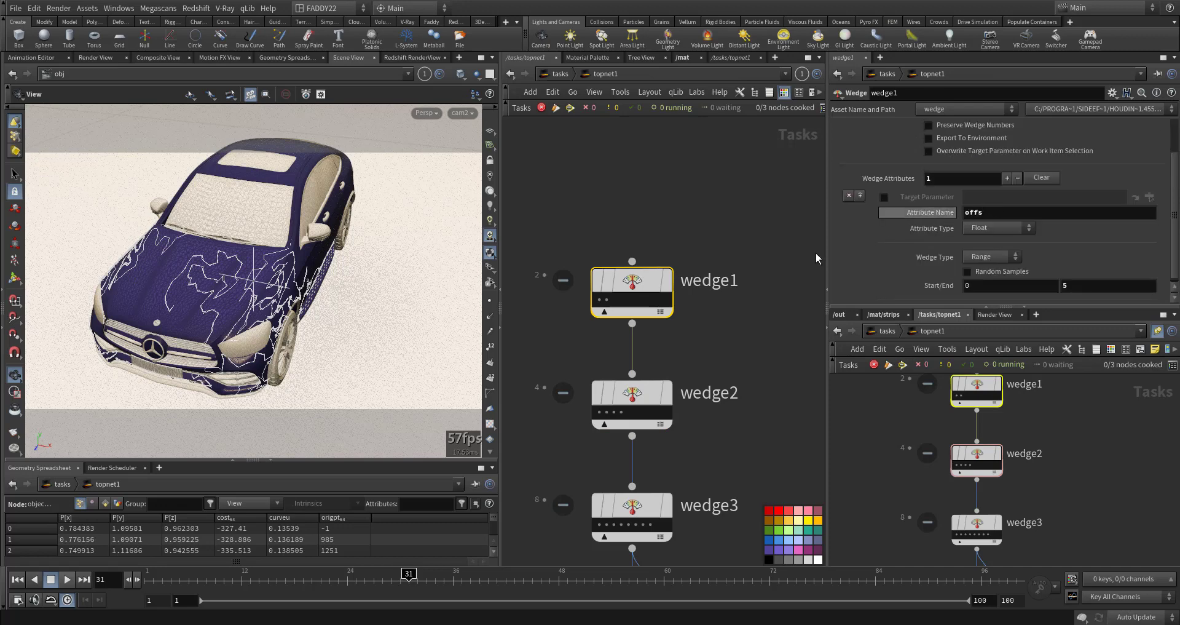
Select wedge2 in topnet1 and review its Wedge Count, Random Seed and the freq attribute's Start/End range
middle_click_drag(739, 334, 742, 253)
left_click(644, 314)
scroll(884, 224, "up", 1)
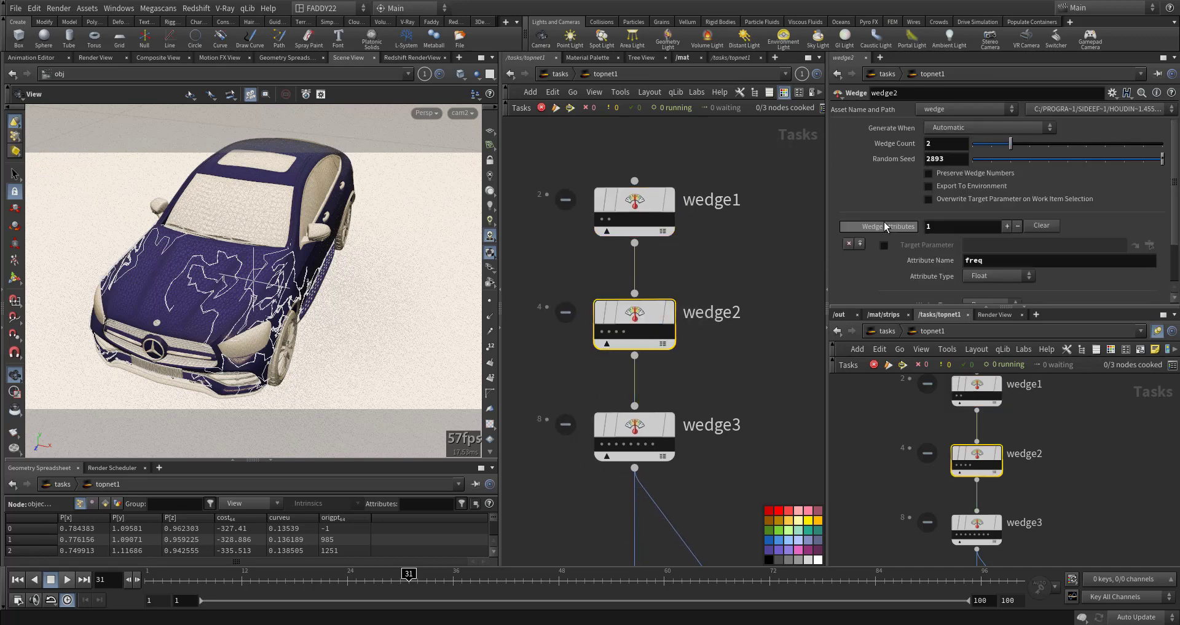
scroll(883, 230, "down", 1)
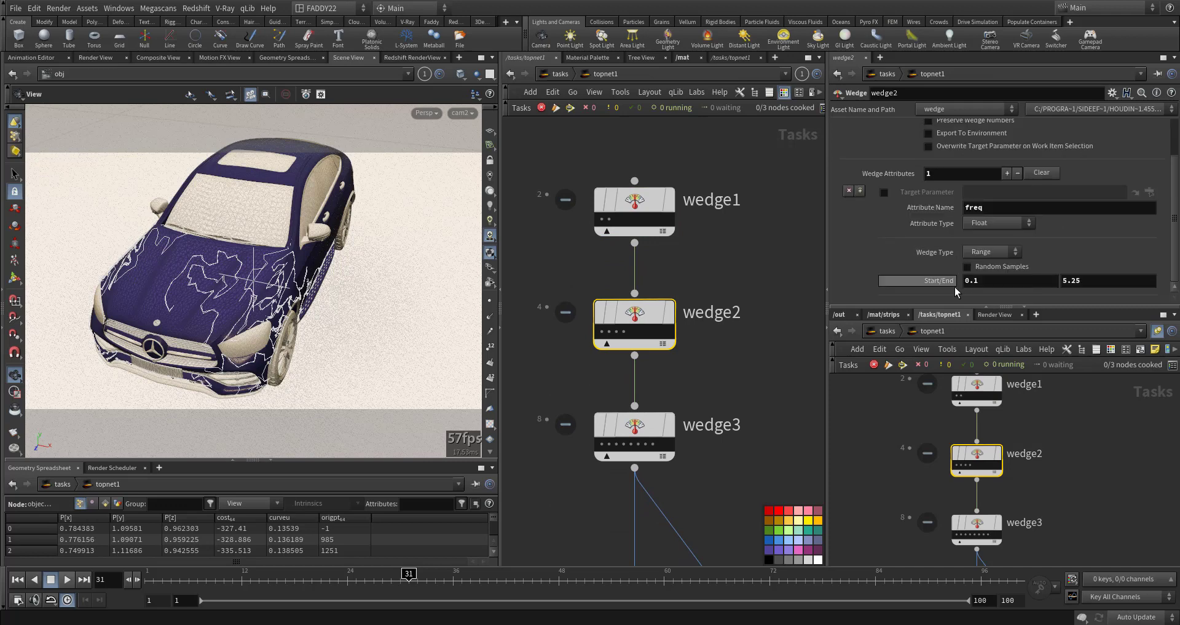
Select wedge3 and review the side attribute's type and Start/End range
middle_click_drag(724, 372, 725, 260)
left_click(597, 350)
scroll(886, 256, "up", 2)
scroll(892, 231, "down", 1)
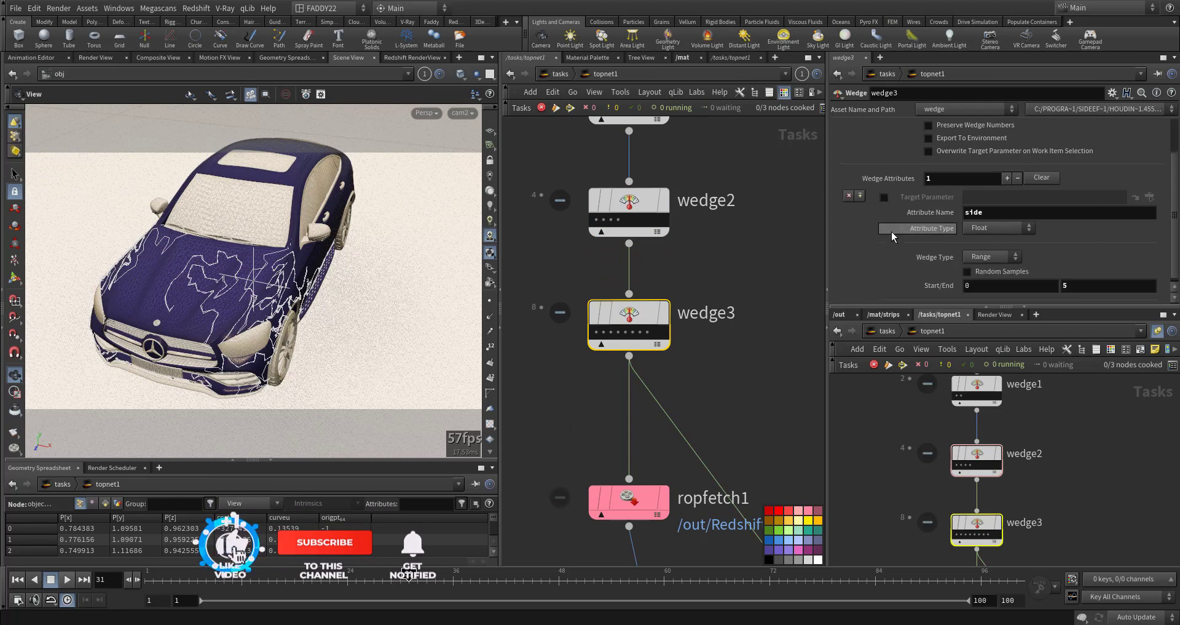
scroll(892, 231, "down", 1)
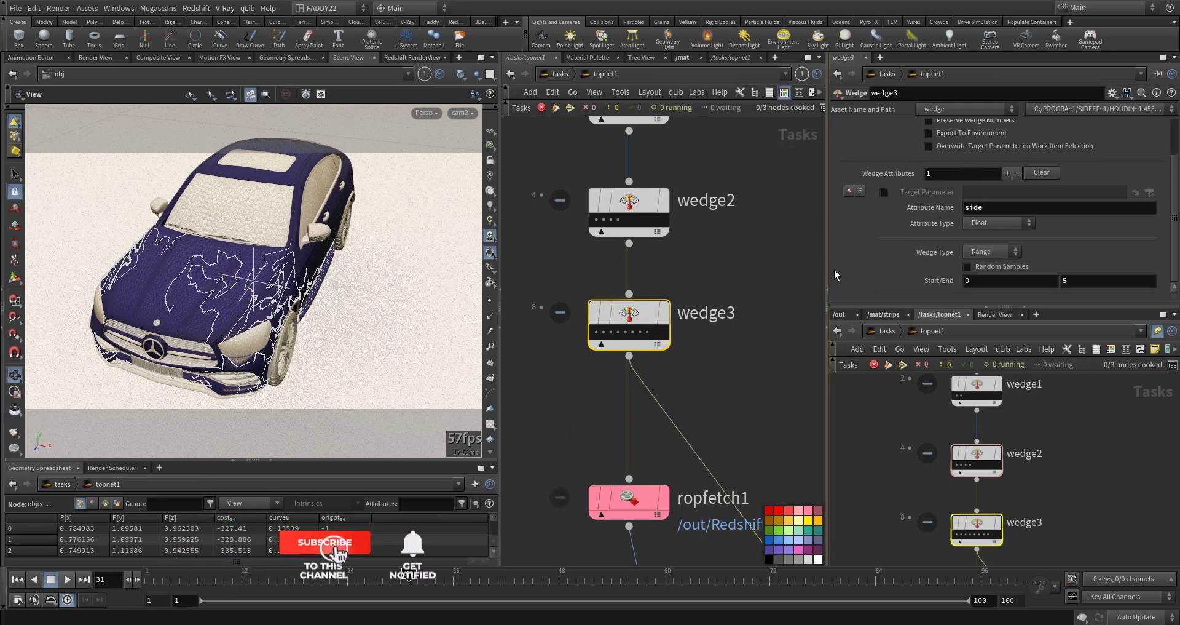
Select ropfetch1 in topnet1, then show the out network in the lower network view to find its render node
middle_click_drag(746, 453, 751, 268)
left_click(639, 326)
middle_click_drag(700, 417, 632, 363)
left_click(889, 332)
left_click(890, 332)
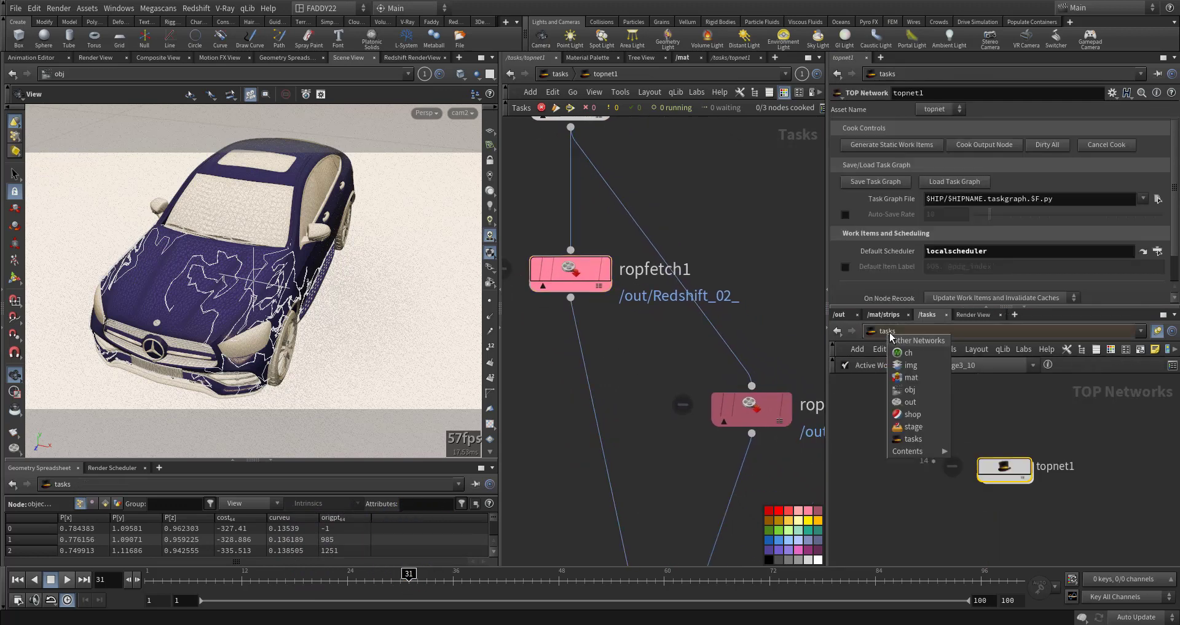
left_click(844, 317)
left_click(843, 315)
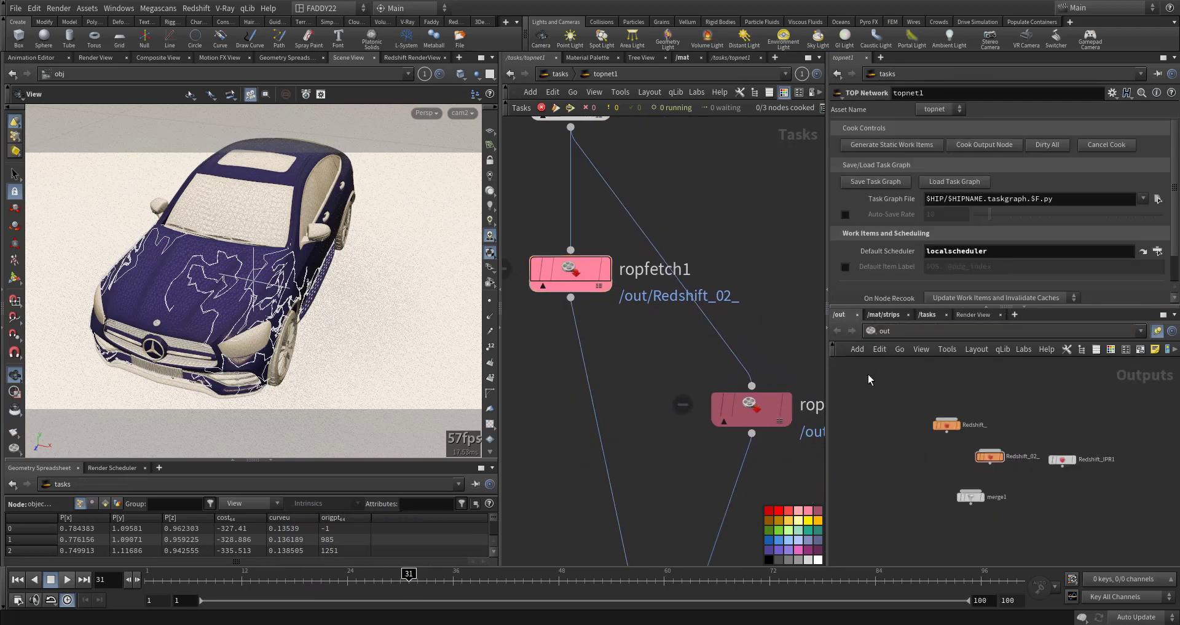
Inspect the Redshift_ and Redshift_02_ render nodes, including the Render Camera and the Common File Prefix
scroll(902, 443, "up", 6)
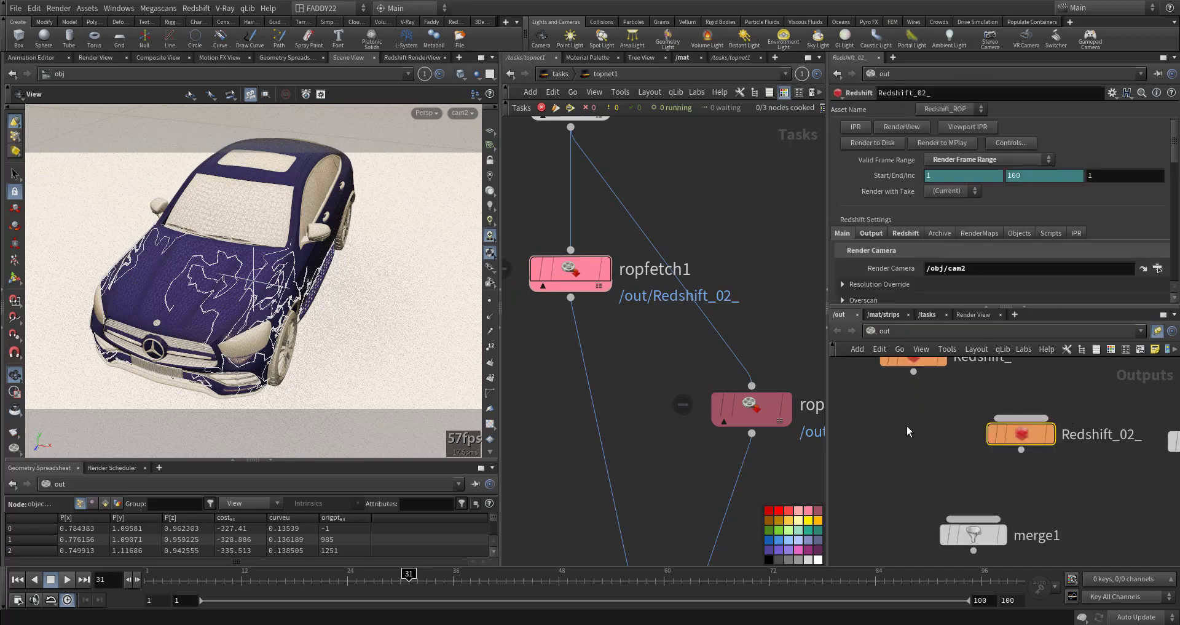
left_click(985, 402)
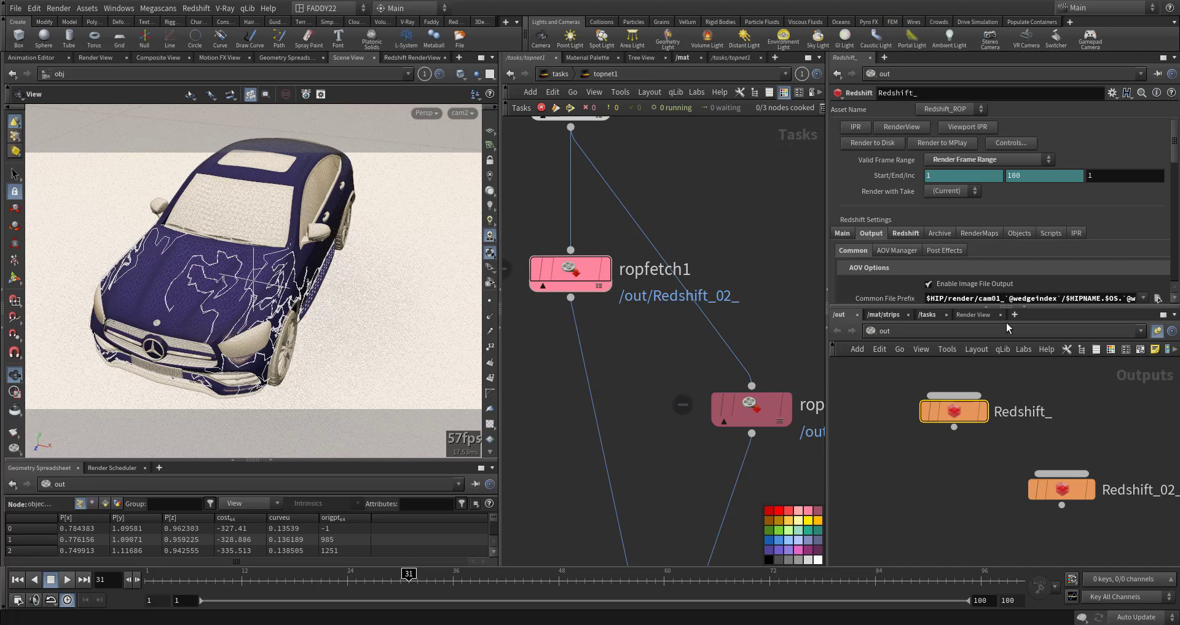
middle_click_drag(1080, 438, 1045, 395)
left_click(1027, 447)
Select ropfetch1 in topnet1 and check its TOP Scheduler Override
middle_click_drag(656, 364, 645, 325)
left_click(556, 224)
scroll(672, 297, "down", 5)
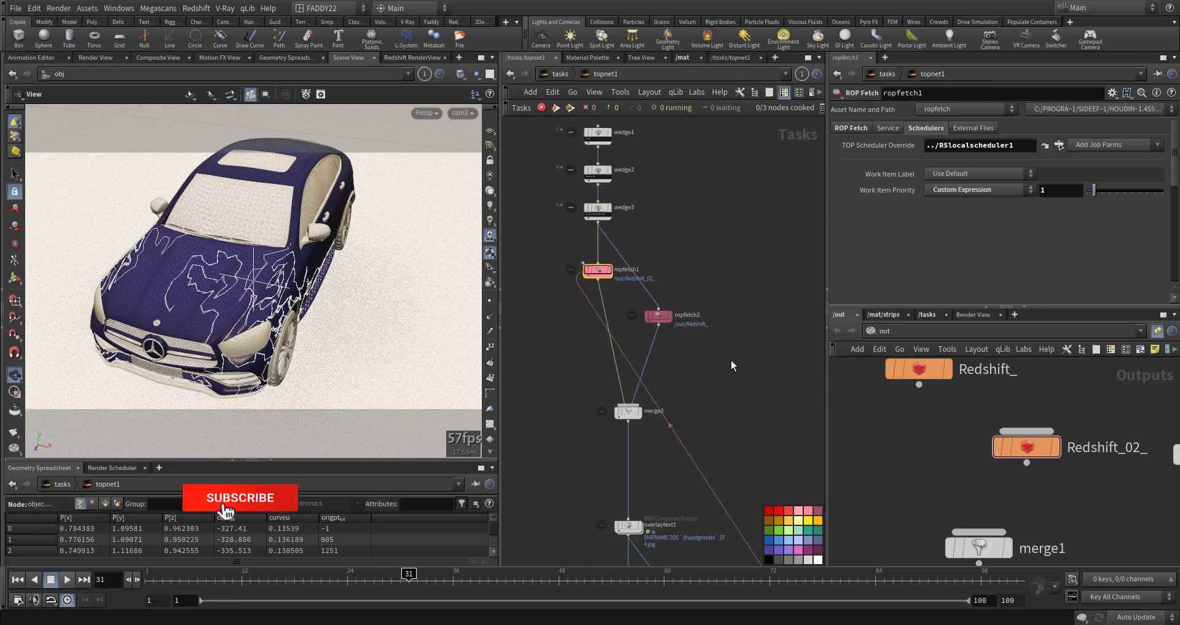
Move the RSlocalscheduler1 node up beside ropfetch1, just above ropfetch2, and show its Job Parms settings
scroll(714, 293, "up", 2)
scroll(662, 255, "down", 4)
scroll(699, 311, "up", 4)
scroll(721, 383, "up", 2)
left_click_drag(698, 387, 622, 319)
middle_click_drag(727, 285, 773, 373)
scroll(772, 374, "down", 4)
left_click_drag(741, 417, 678, 155)
scroll(738, 348, "up", 3)
scroll(732, 329, "up", 2)
middle_click_drag(725, 311, 757, 382)
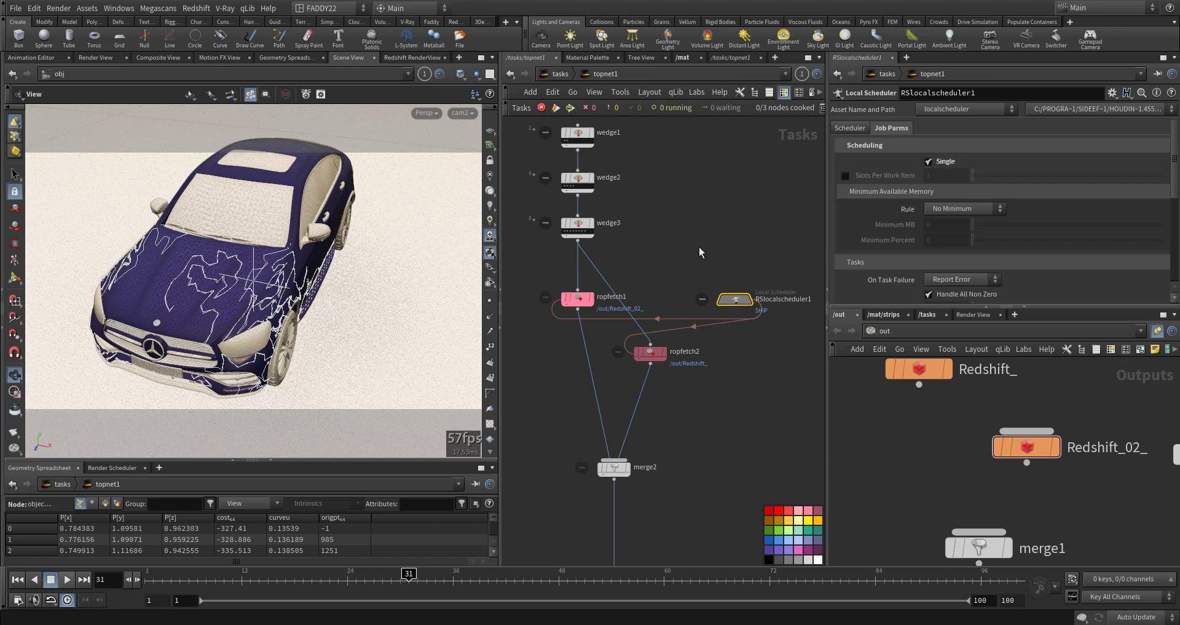
Select ropfetch1 and examine its Work Item Priority mode and value in the scheduler settings
scroll(721, 220, "up", 5)
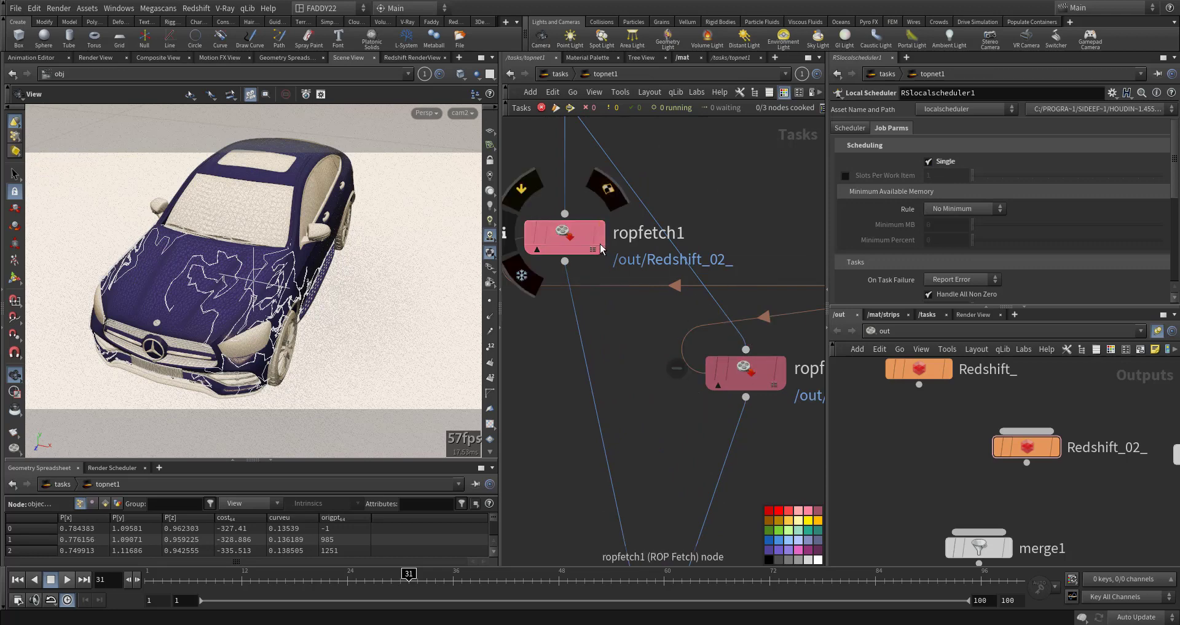
left_click(558, 249)
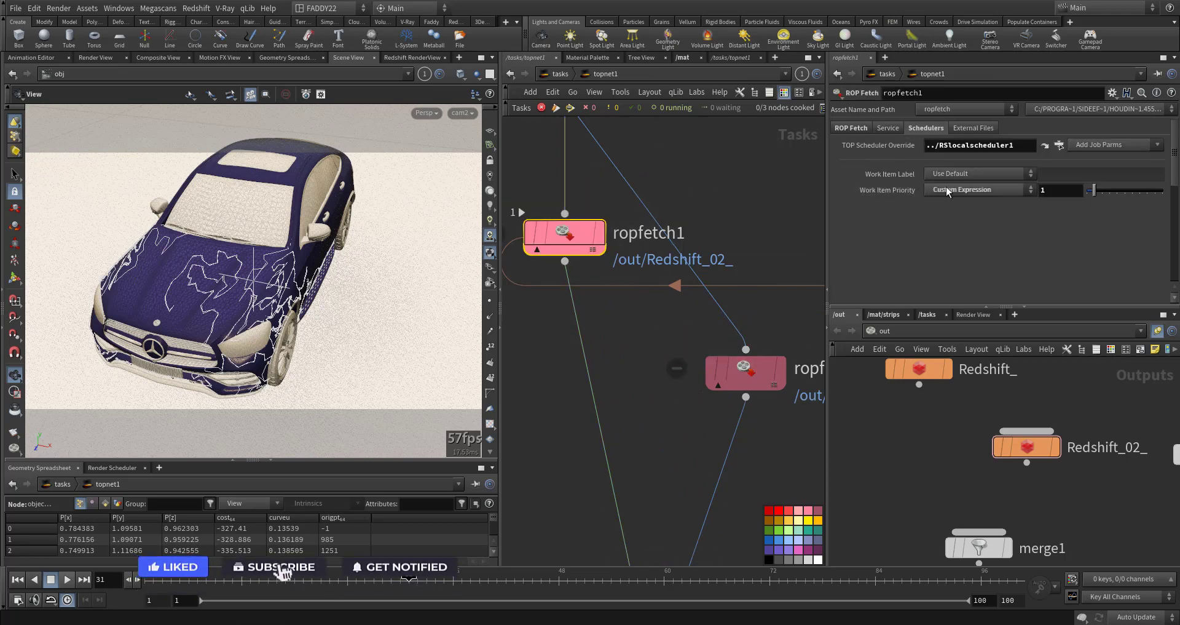
left_click(974, 190)
left_click(974, 190)
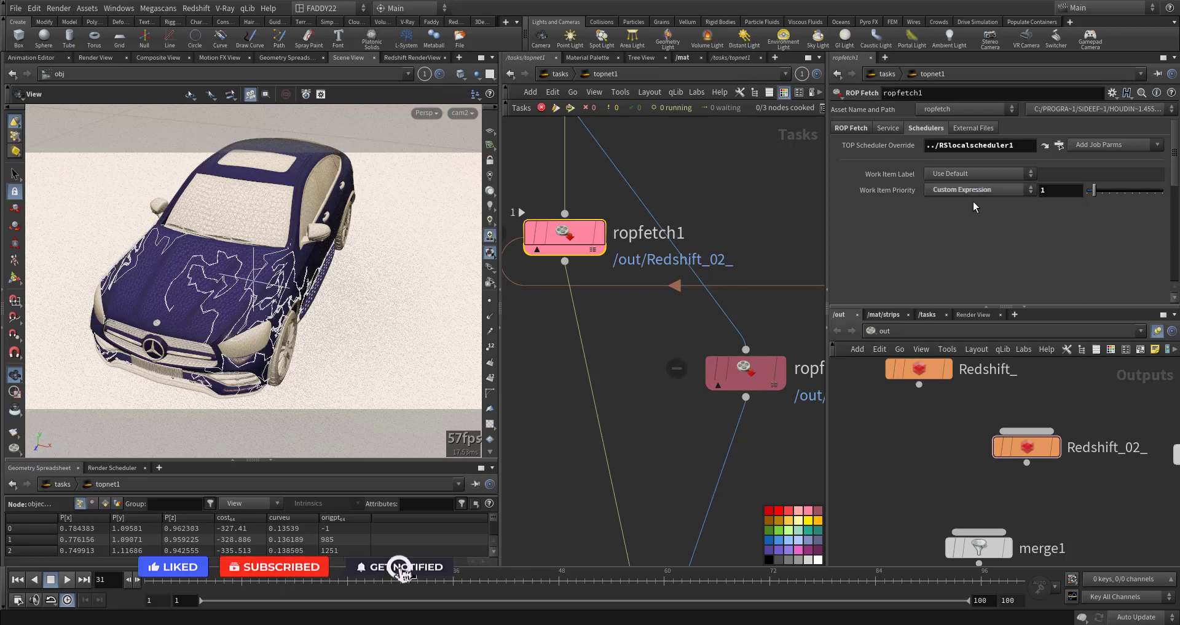
Select ropfetch2 and review its scheduler override and Work Item Priority against those of ropfetch1
middle_click_drag(670, 356, 632, 315)
left_click(693, 333)
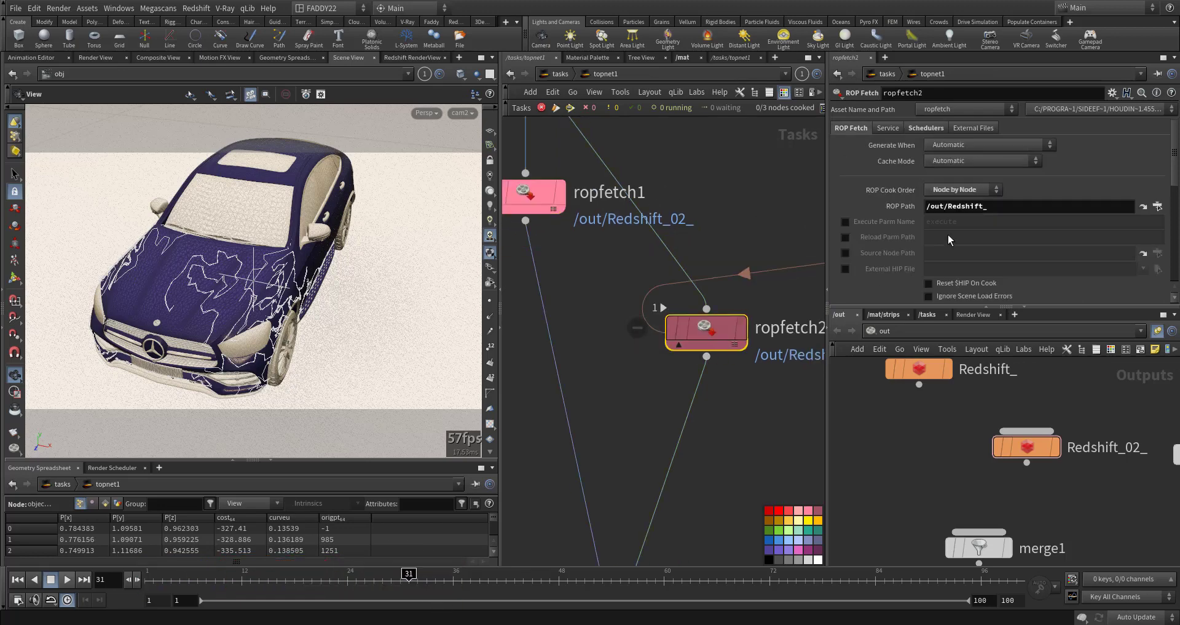
left_click(925, 129)
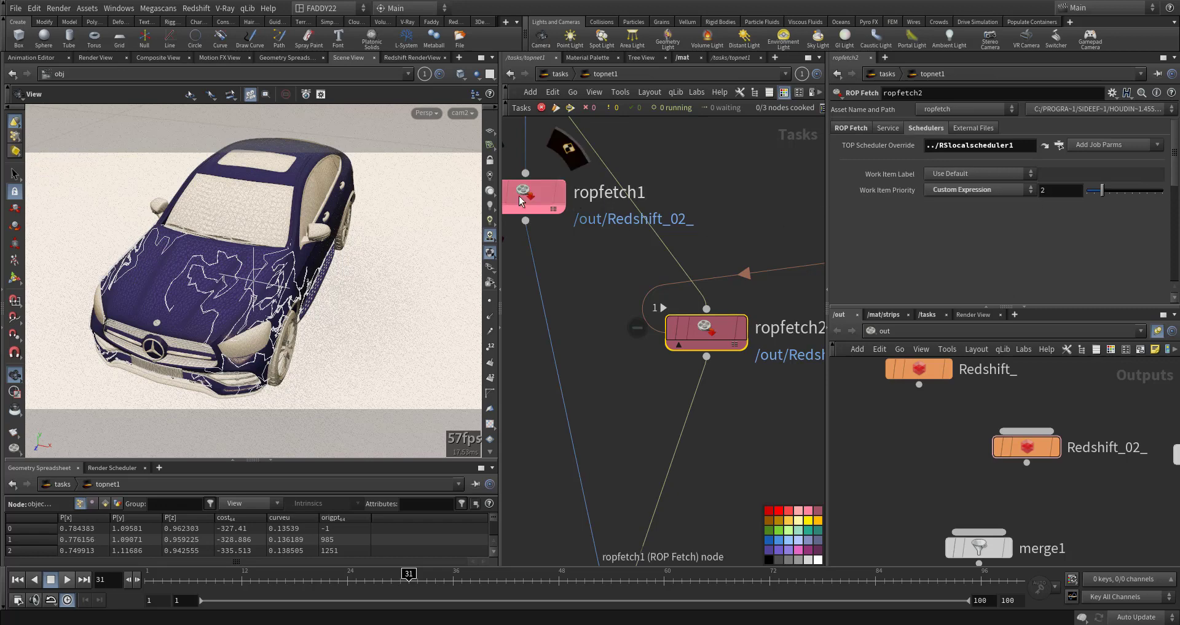
mouse_move(704, 326)
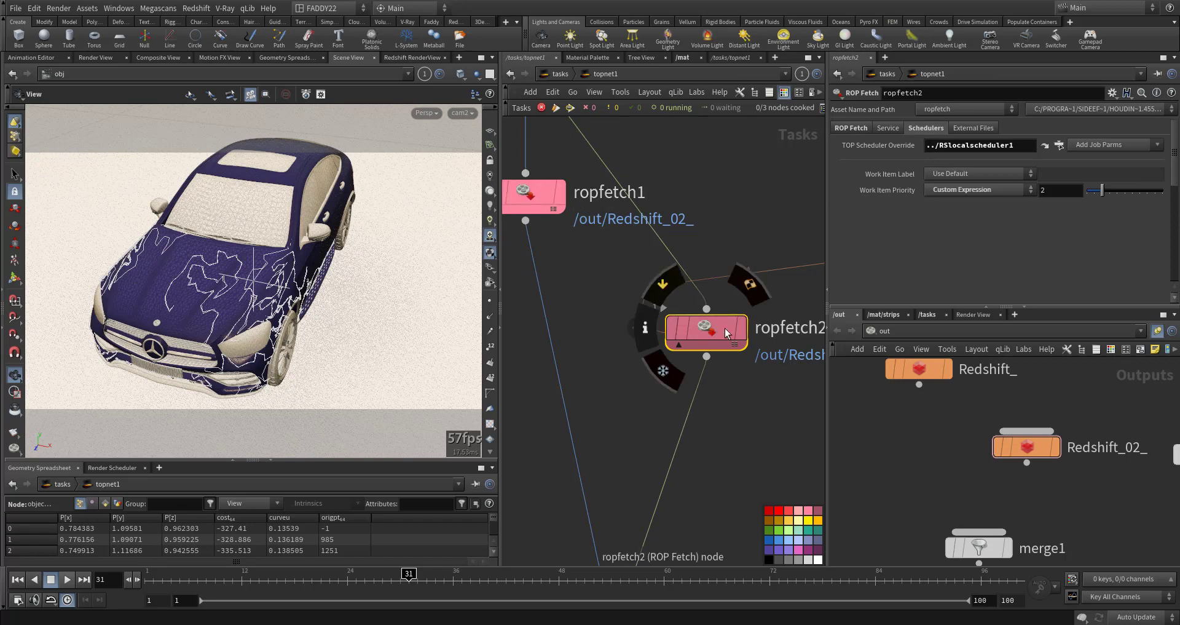
middle_click_drag(743, 405, 732, 261)
middle_click_drag(728, 364, 740, 317)
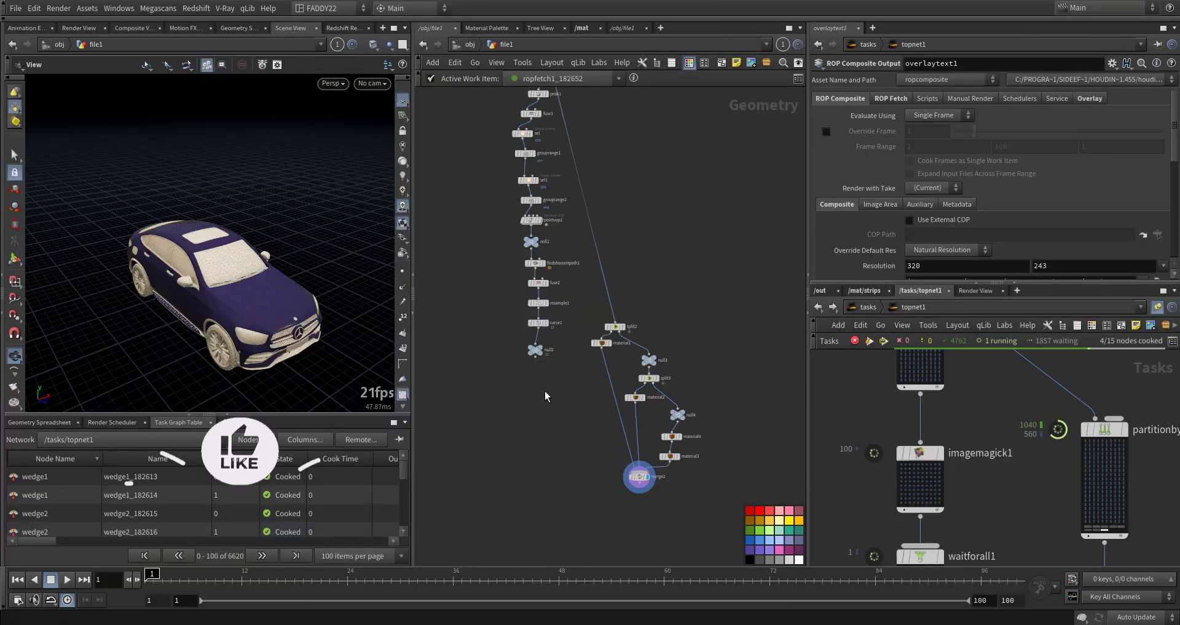
Leave the file1 geometry network for the tasks context and open topnet1 there
middle_click_drag(547, 397, 567, 482)
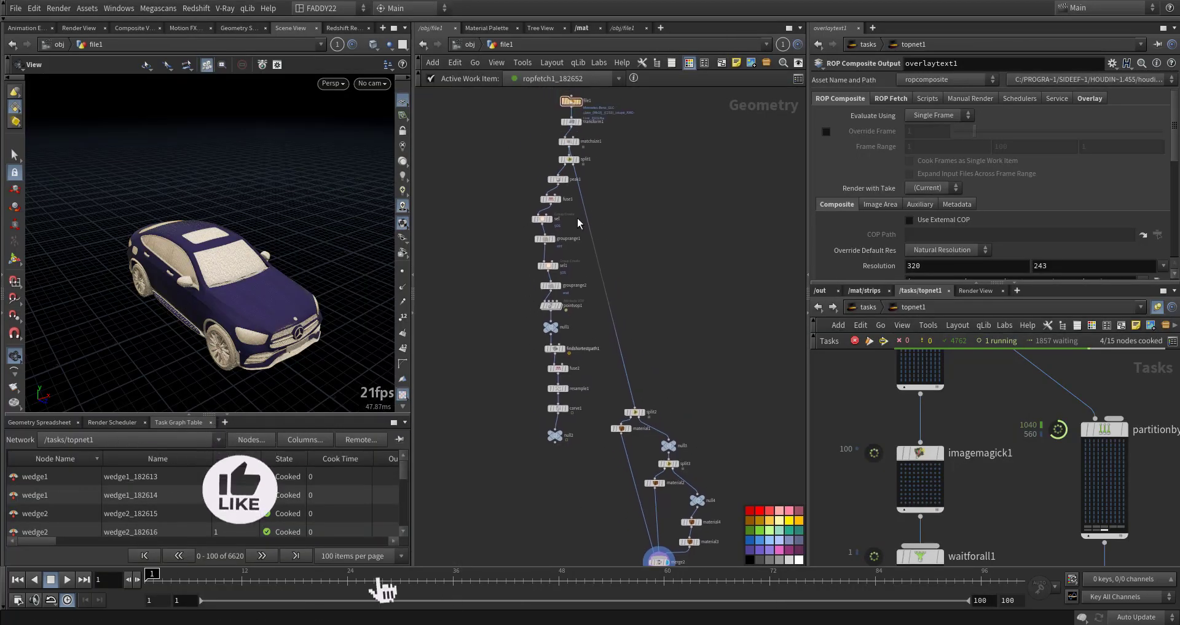
right_click(467, 45)
left_click(593, 116)
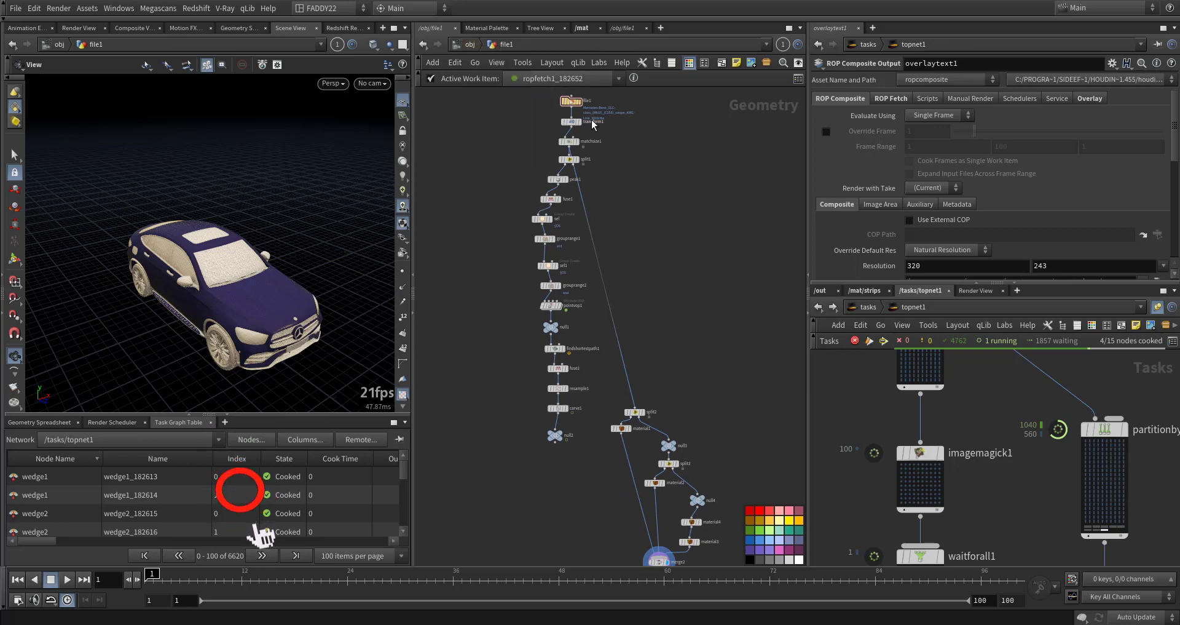
left_click(467, 49)
left_click(468, 46)
left_click(492, 152)
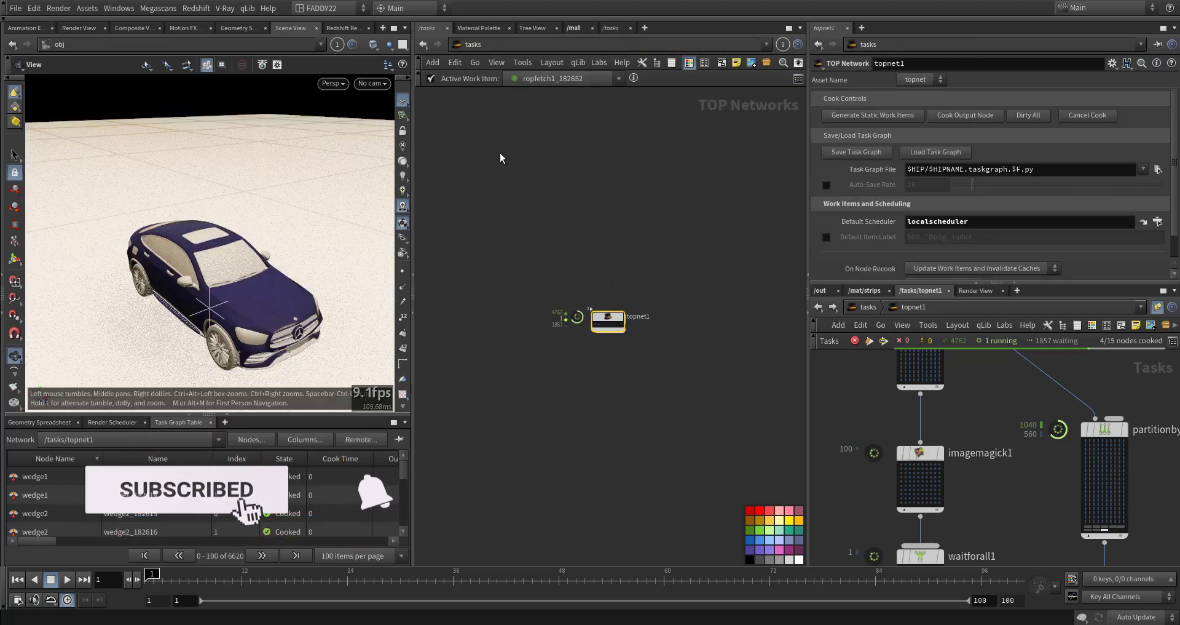
scroll(589, 348, "up", 5)
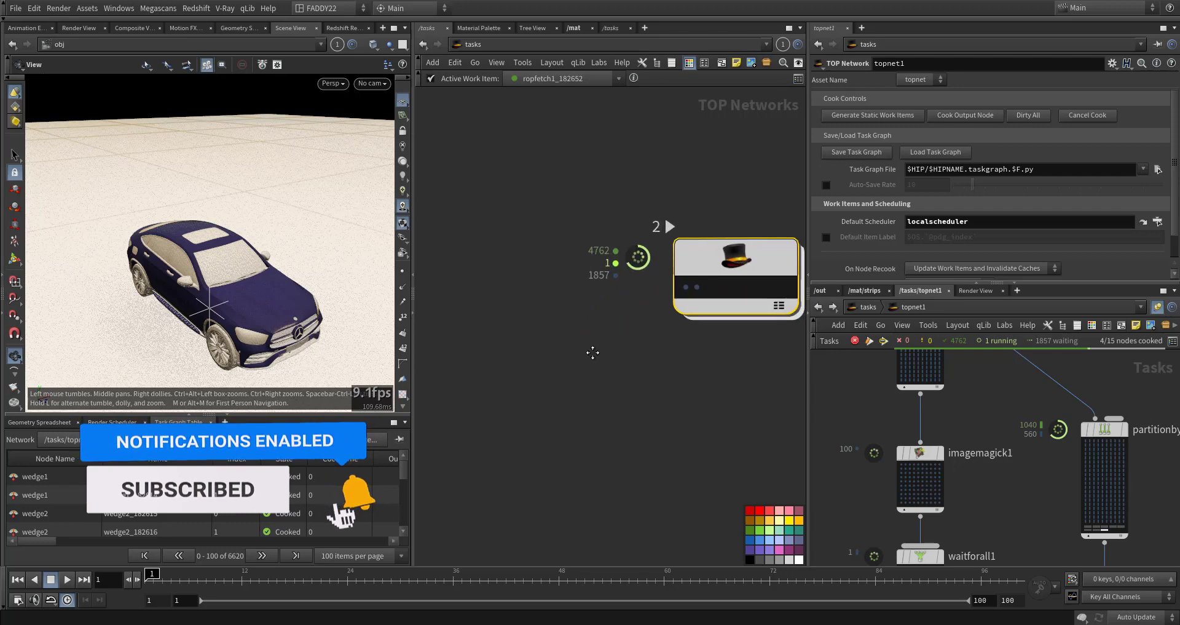
double_click(637, 295)
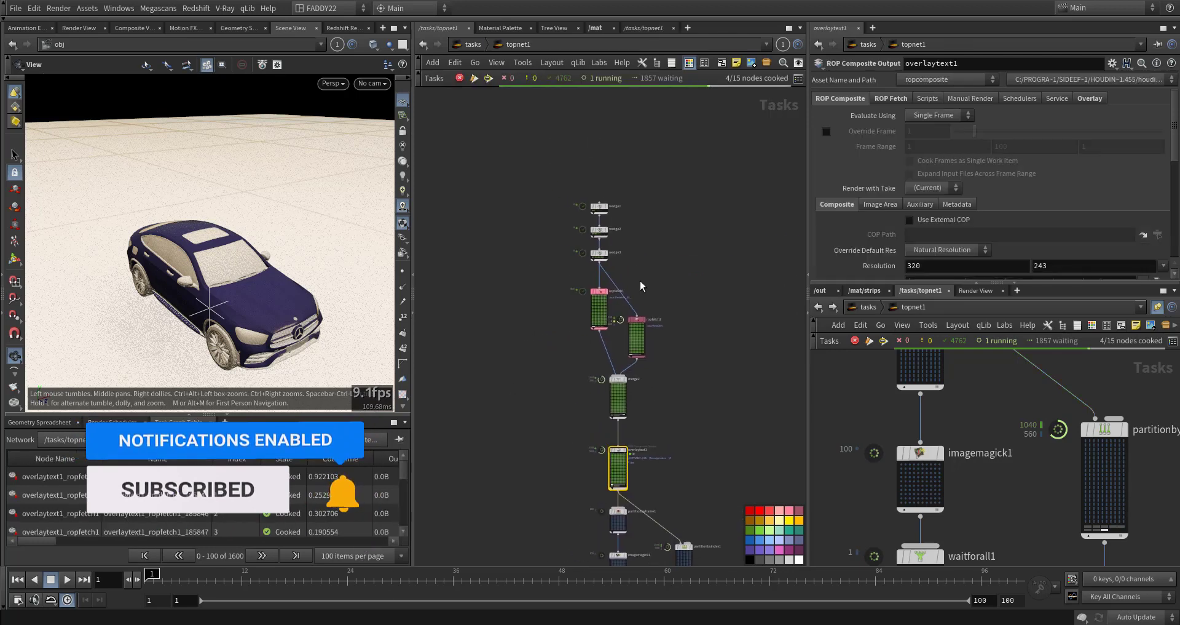
Review the cooked work items of ropfetch1, ropfetch2 and merge2 in topnet1
scroll(613, 303, "up", 6)
left_click(534, 308)
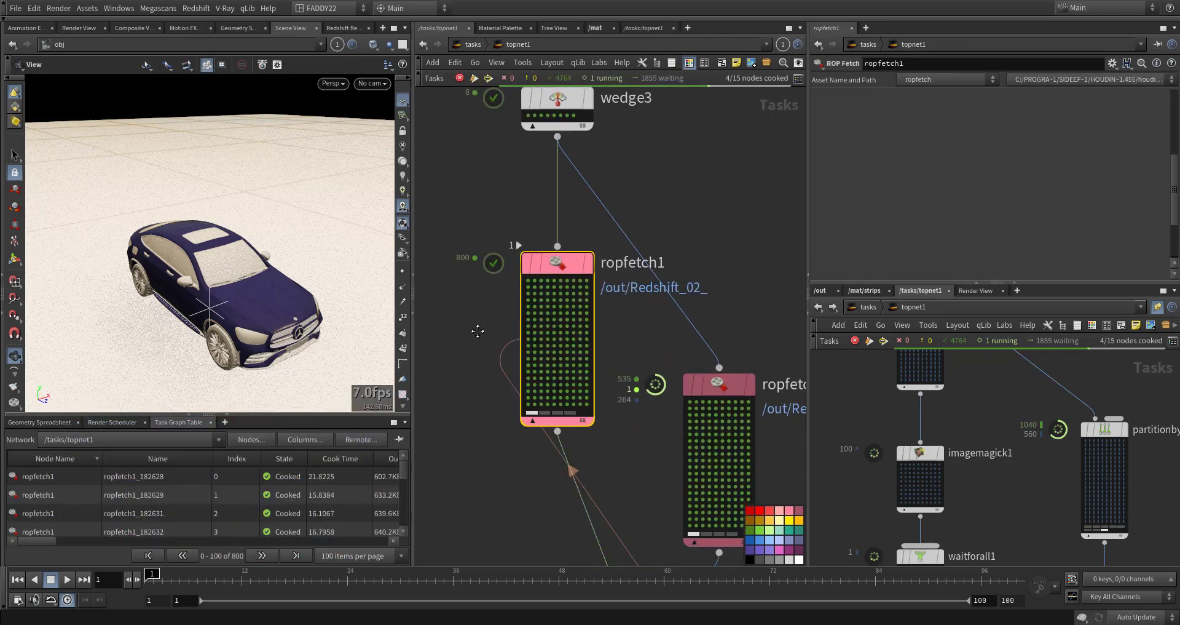
middle_click_drag(476, 321, 470, 261)
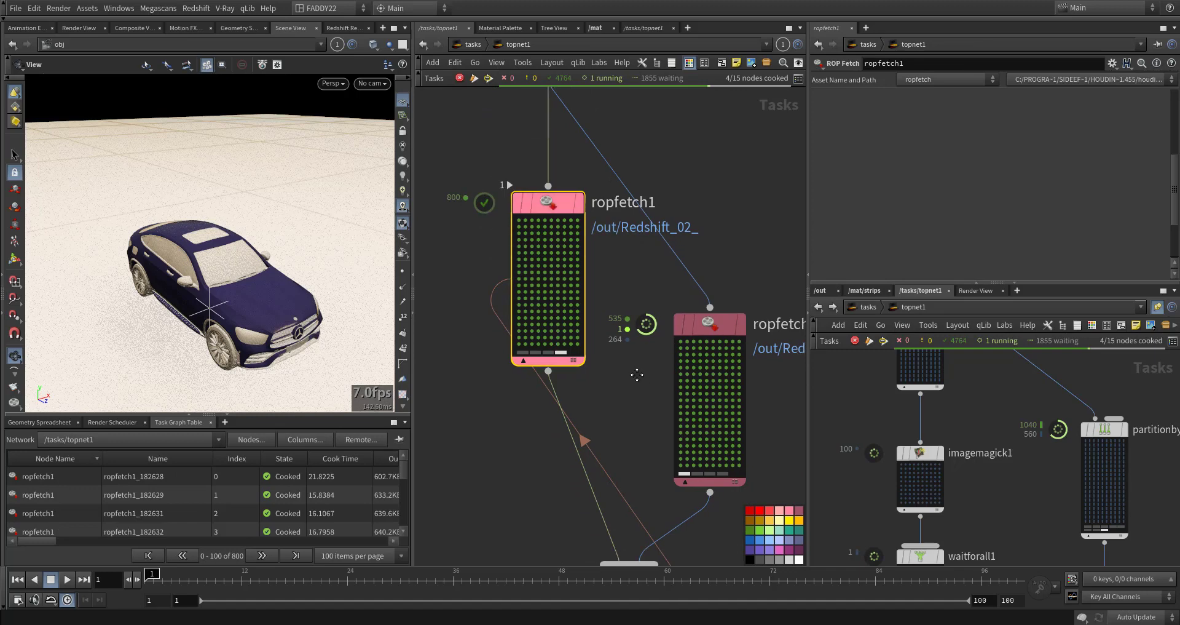
middle_click_drag(710, 393, 626, 283)
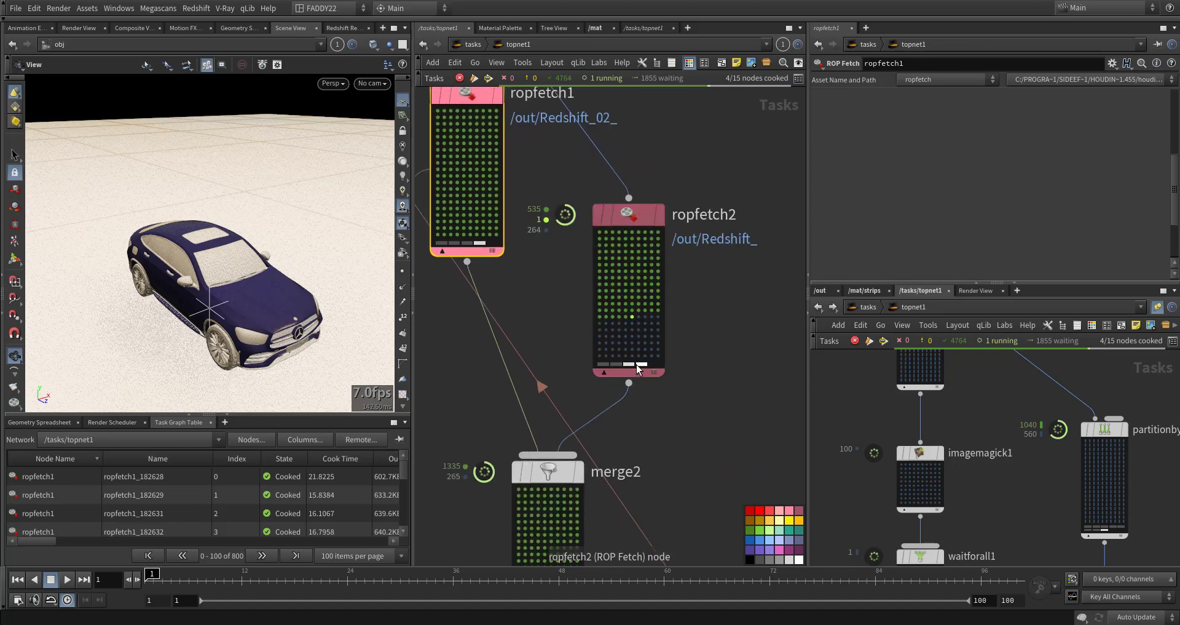
middle_click_drag(690, 371, 728, 301)
left_click(590, 406)
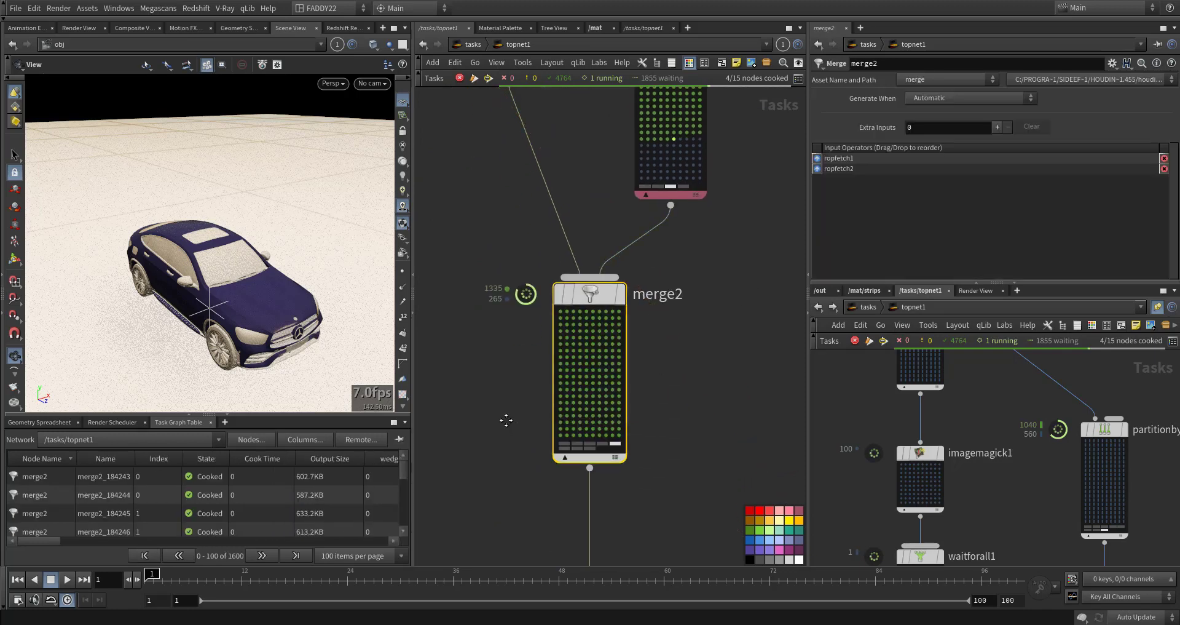
middle_click_drag(509, 416, 488, 311)
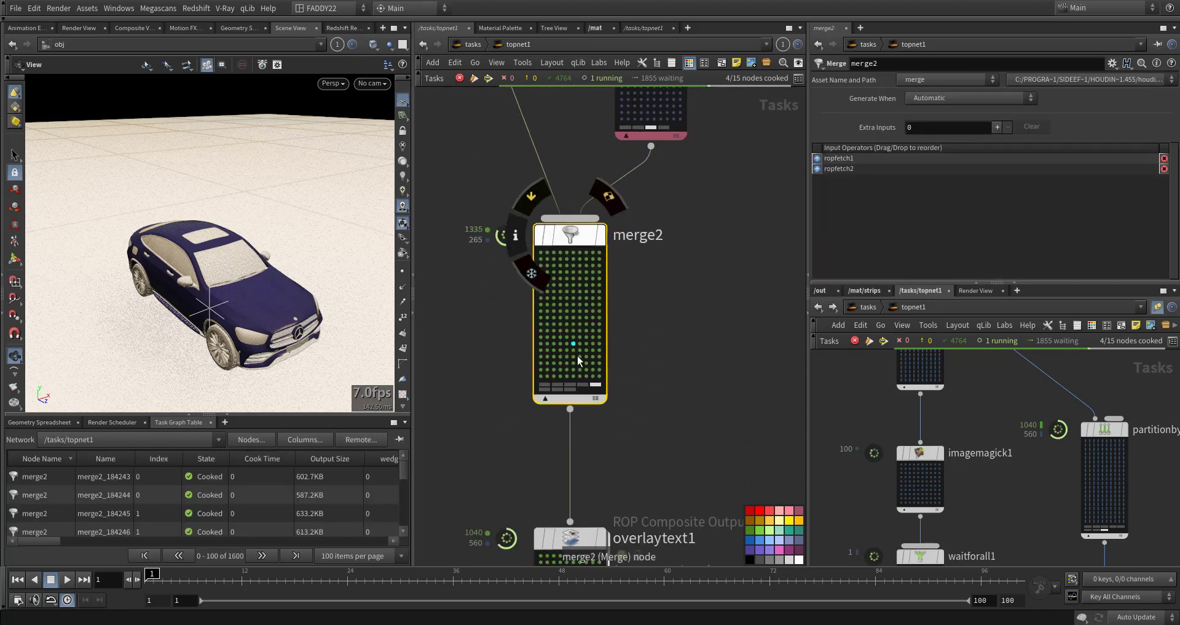
Select overlaytext1 and view its output image carFindShortpath.overlaytext1.3.0080.jpg in the photo viewer, then move the viewer away
middle_click_drag(649, 438, 660, 238)
middle_click_drag(648, 419, 714, 354)
left_click(605, 360)
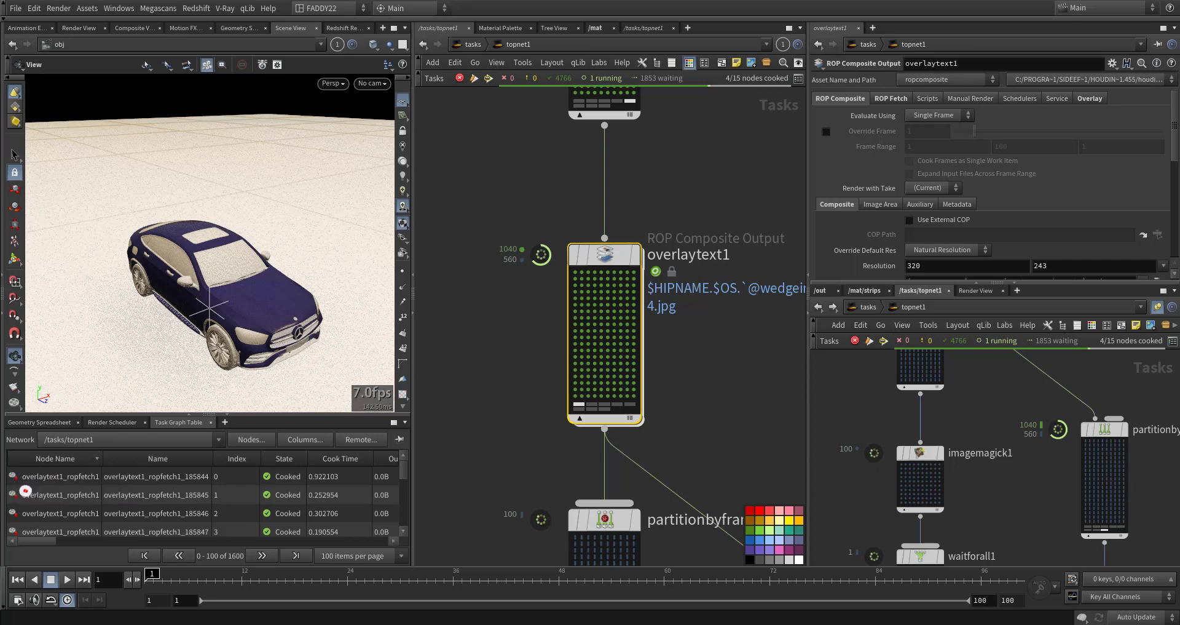
left_click_drag(1179, 135, 582, 57)
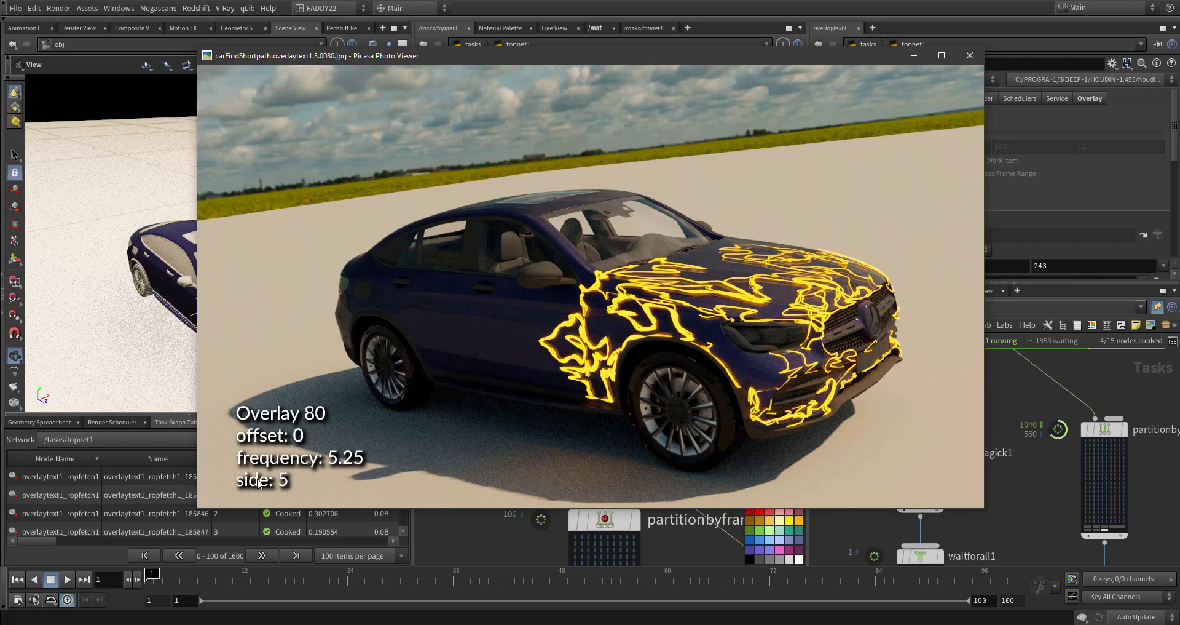
left_click_drag(545, 59, 1179, 123)
middle_click_drag(723, 380, 702, 395)
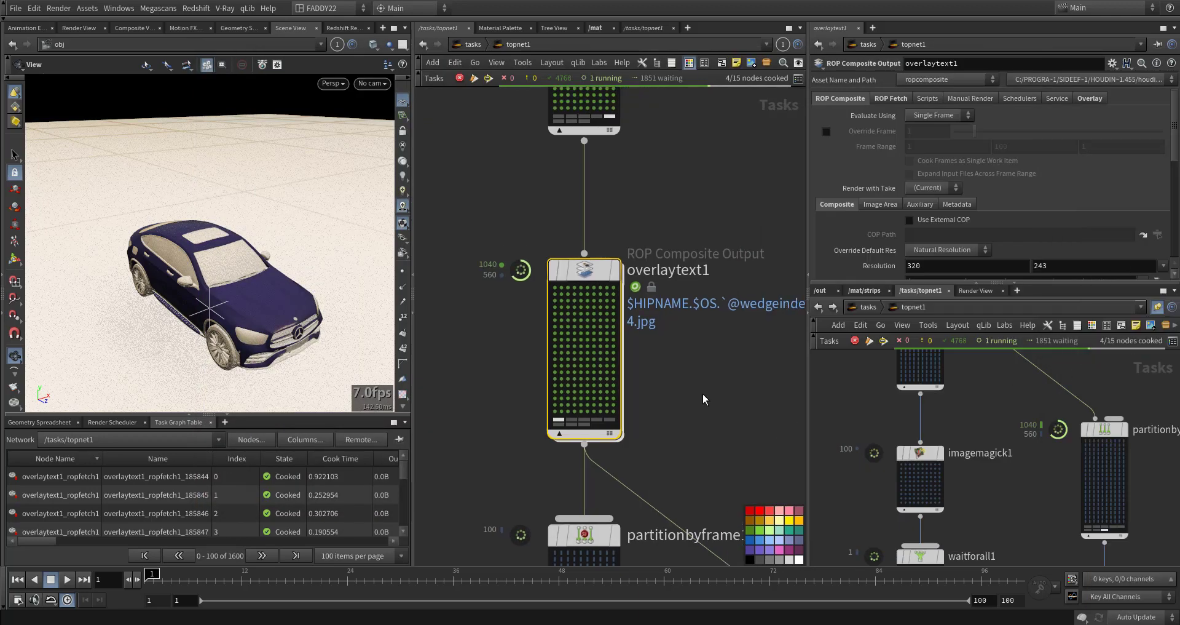
left_click(1088, 98)
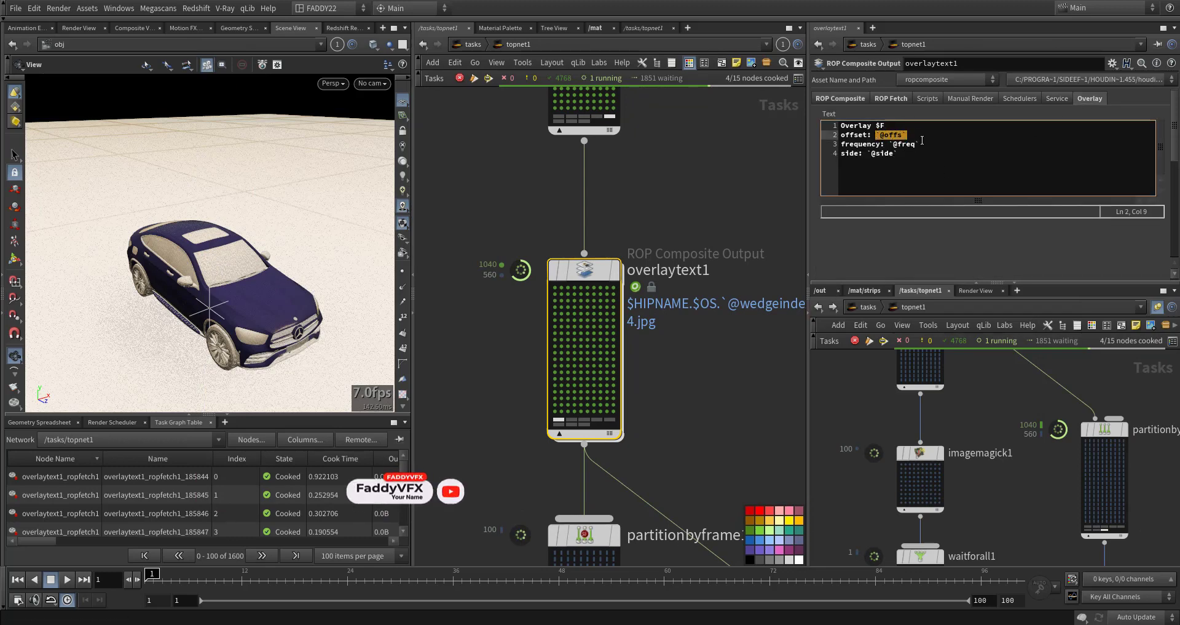
left_click_drag(901, 142, 892, 143)
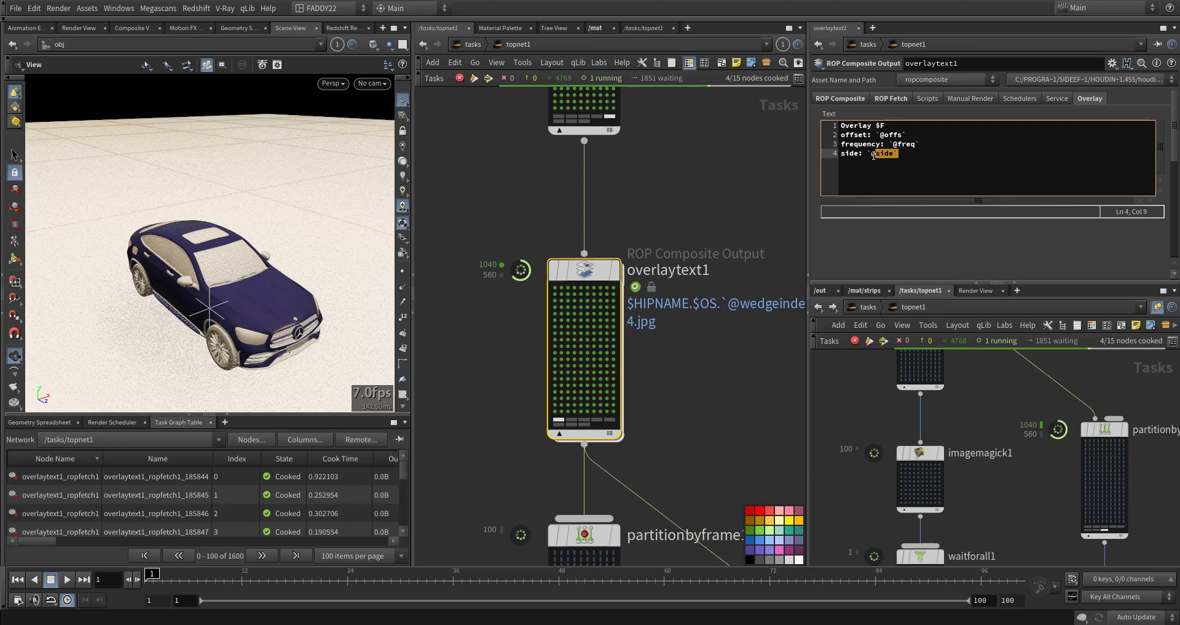
Select partitionbyframe1 and inspect its Create Partitions For and Missing Frame settings
middle_click_drag(767, 496, 699, 251)
left_click(516, 337)
middle_click_drag(637, 355, 712, 357)
scroll(661, 348, "down", 2)
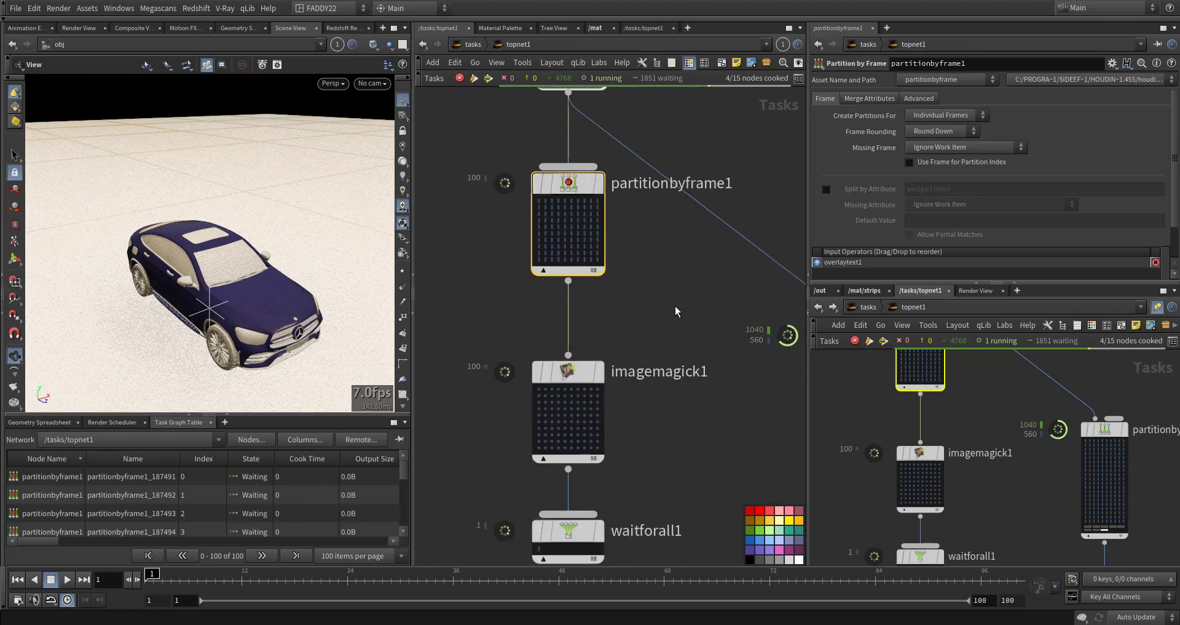
Select imagemagick1 and inspect its Input Source and Output File Path, then look over waitforall1 and montagemovie below it
left_click(587, 423)
middle_click_drag(737, 408, 791, 382)
scroll(728, 388, "up", 2)
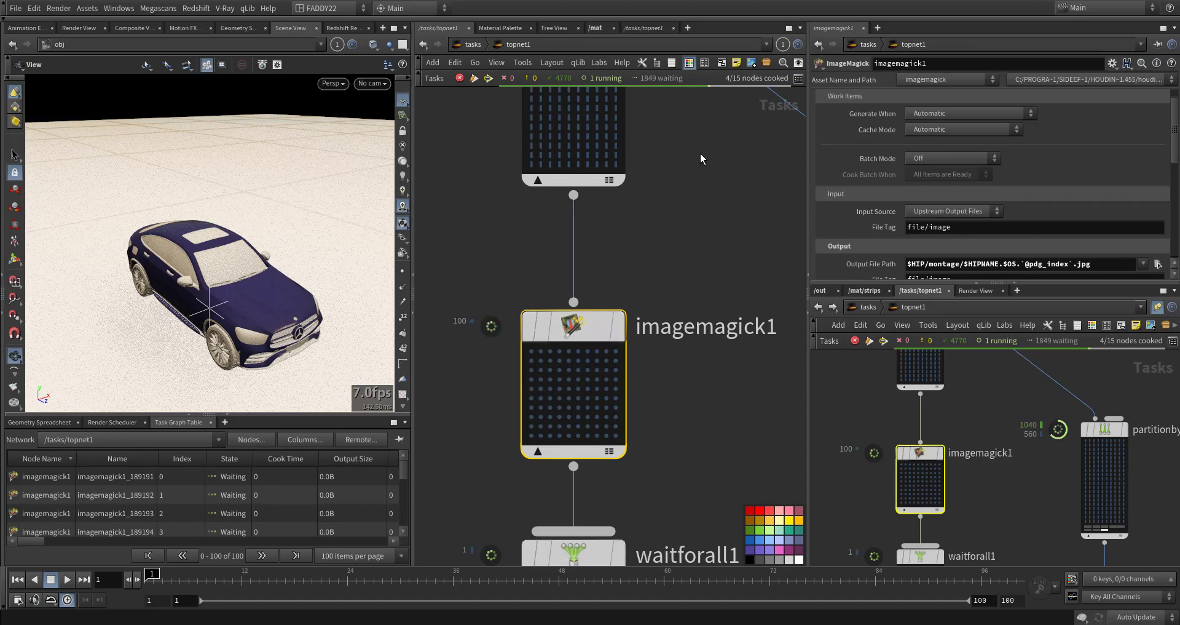
scroll(707, 302, "down", 3)
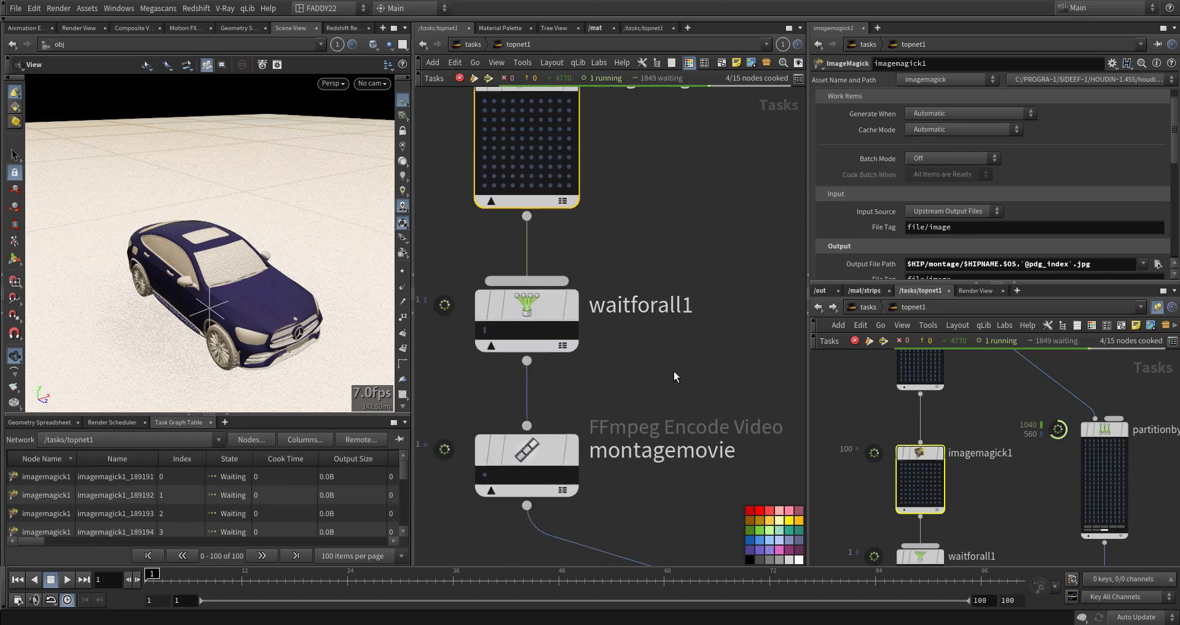
Select partitionbyindex1 and inspect its merge attribute settings, then look over waitforall2 and allMovie below it
middle_click_drag(674, 371, 678, 268)
left_click(653, 387)
middle_click_drag(697, 379, 550, 434)
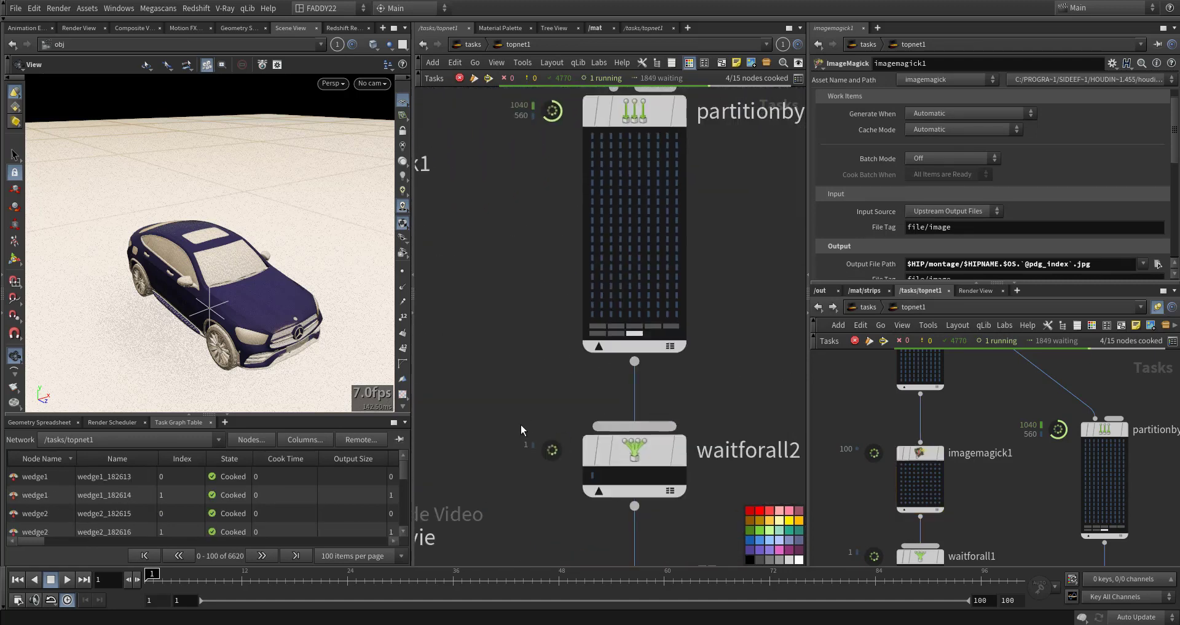
middle_click_drag(587, 290, 588, 429)
left_click_drag(534, 322, 646, 369)
middle_click_drag(732, 411, 720, 341)
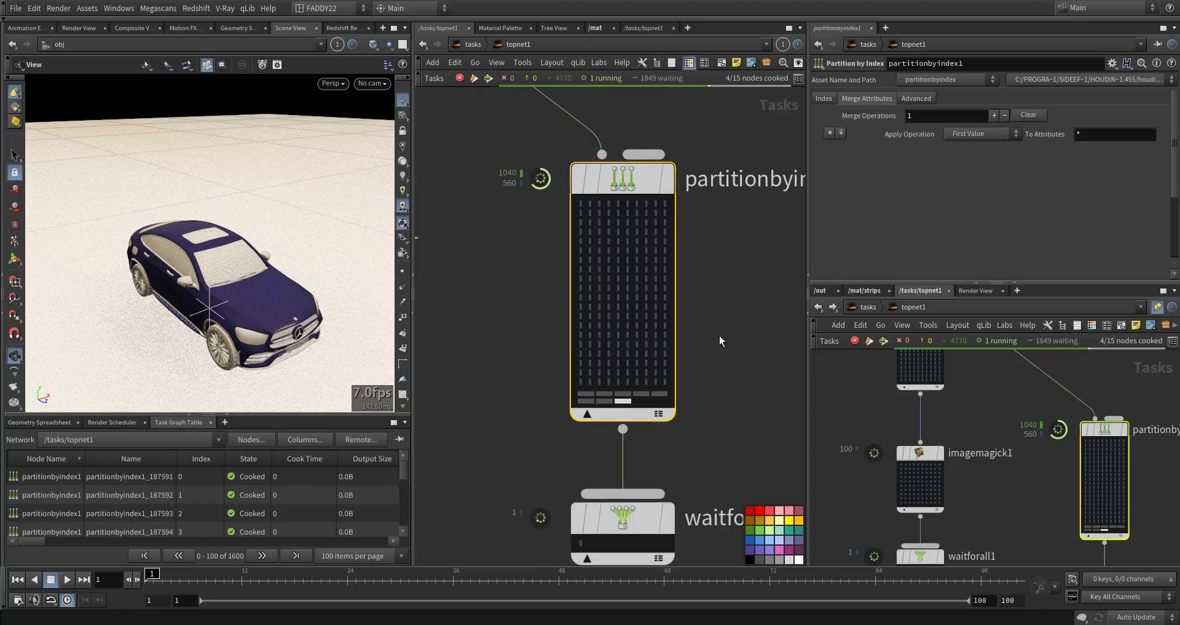
scroll(720, 344, "down", 4)
left_click(718, 389)
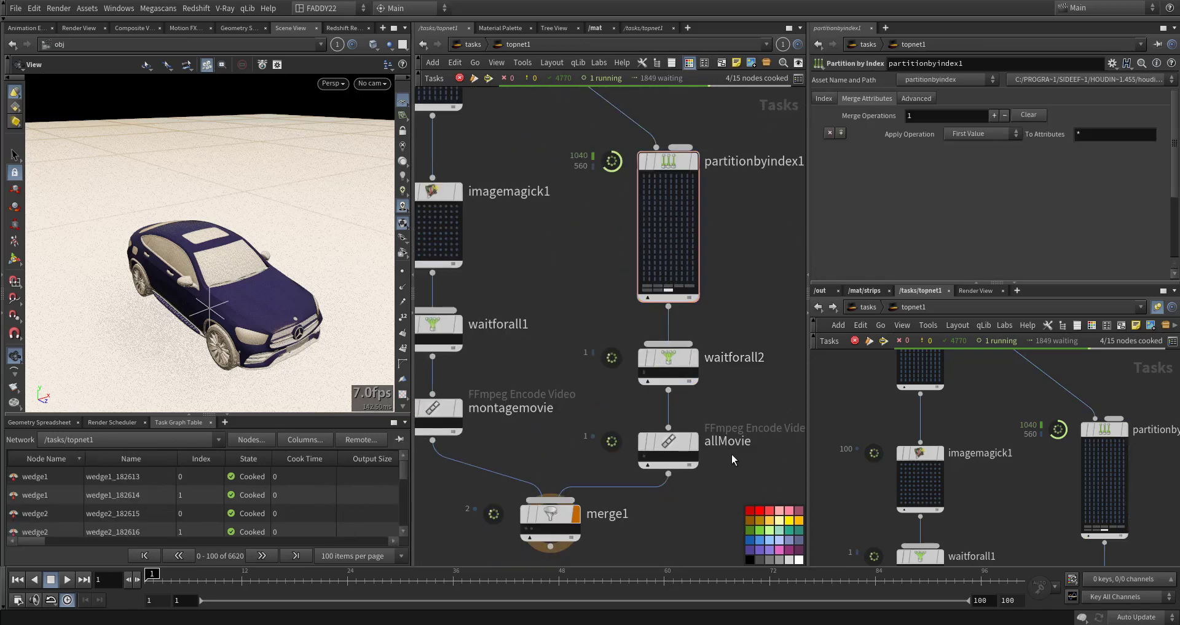
Select merge1 to inspect its input operators, then review the whole TOP network from the wedges down to the merge
middle_click_drag(667, 517, 728, 452)
left_click_drag(718, 465, 640, 459)
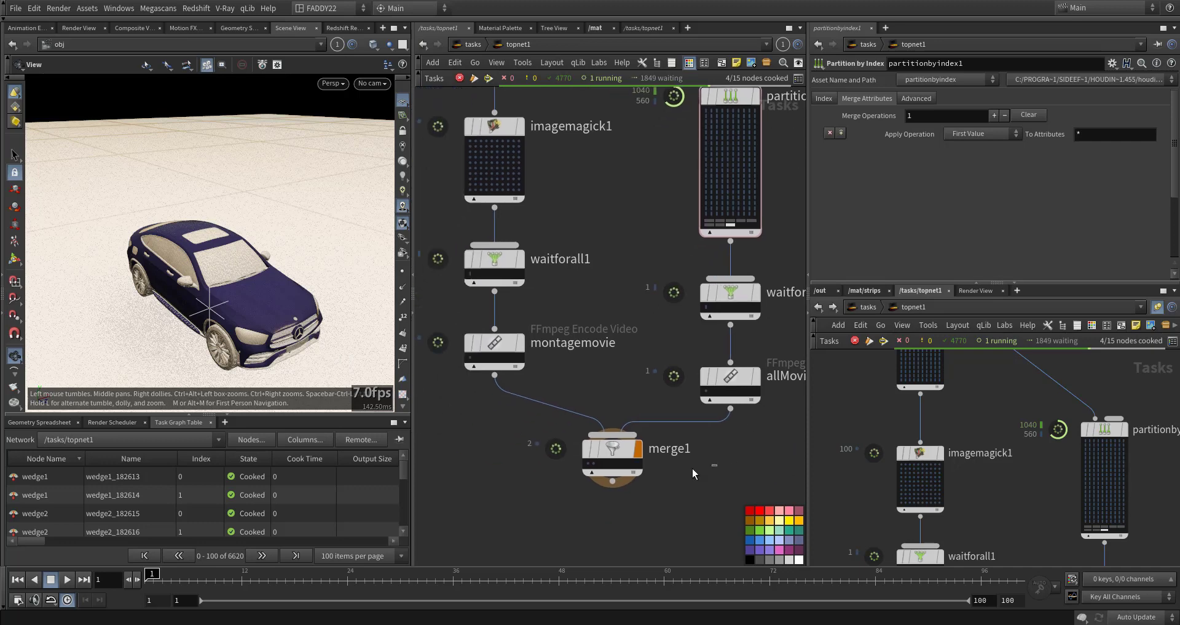
left_click(640, 462)
middle_click_drag(629, 313, 646, 449)
scroll(654, 393, "down", 5)
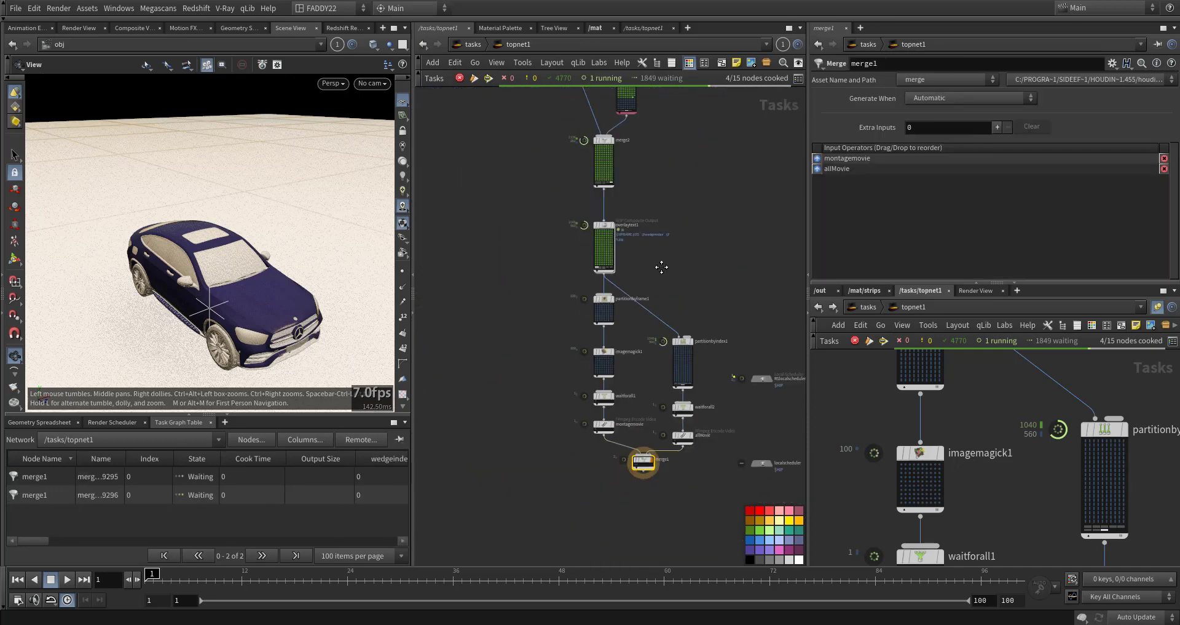
middle_click_drag(661, 267, 662, 334)
scroll(662, 334, "down", 2)
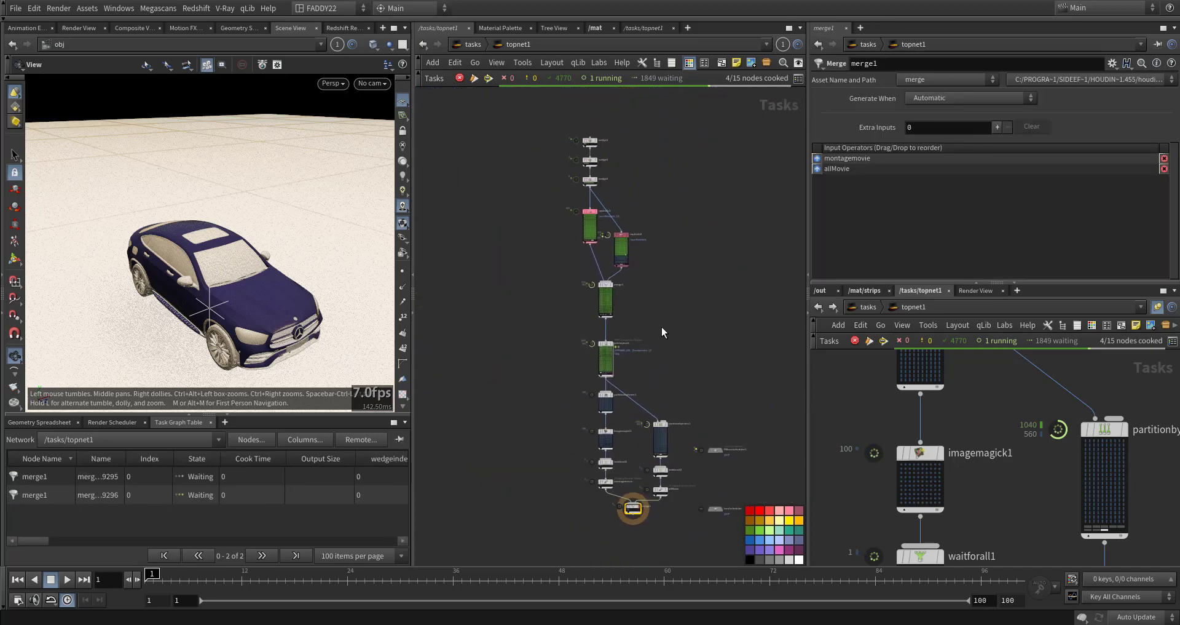
scroll(702, 320, "up", 2)
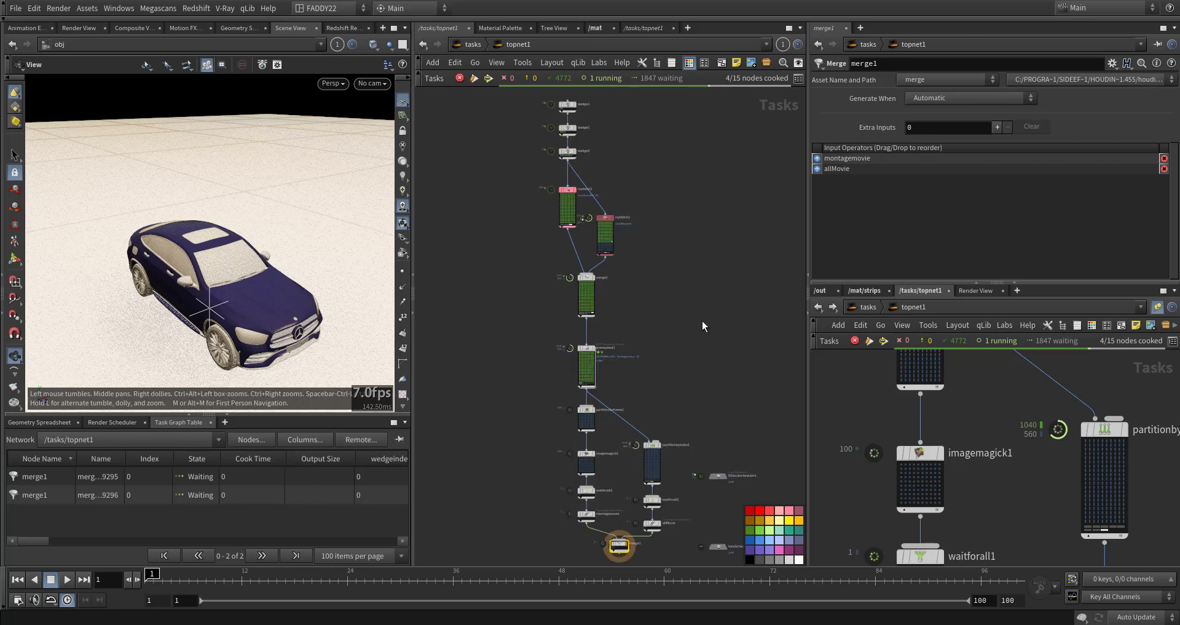